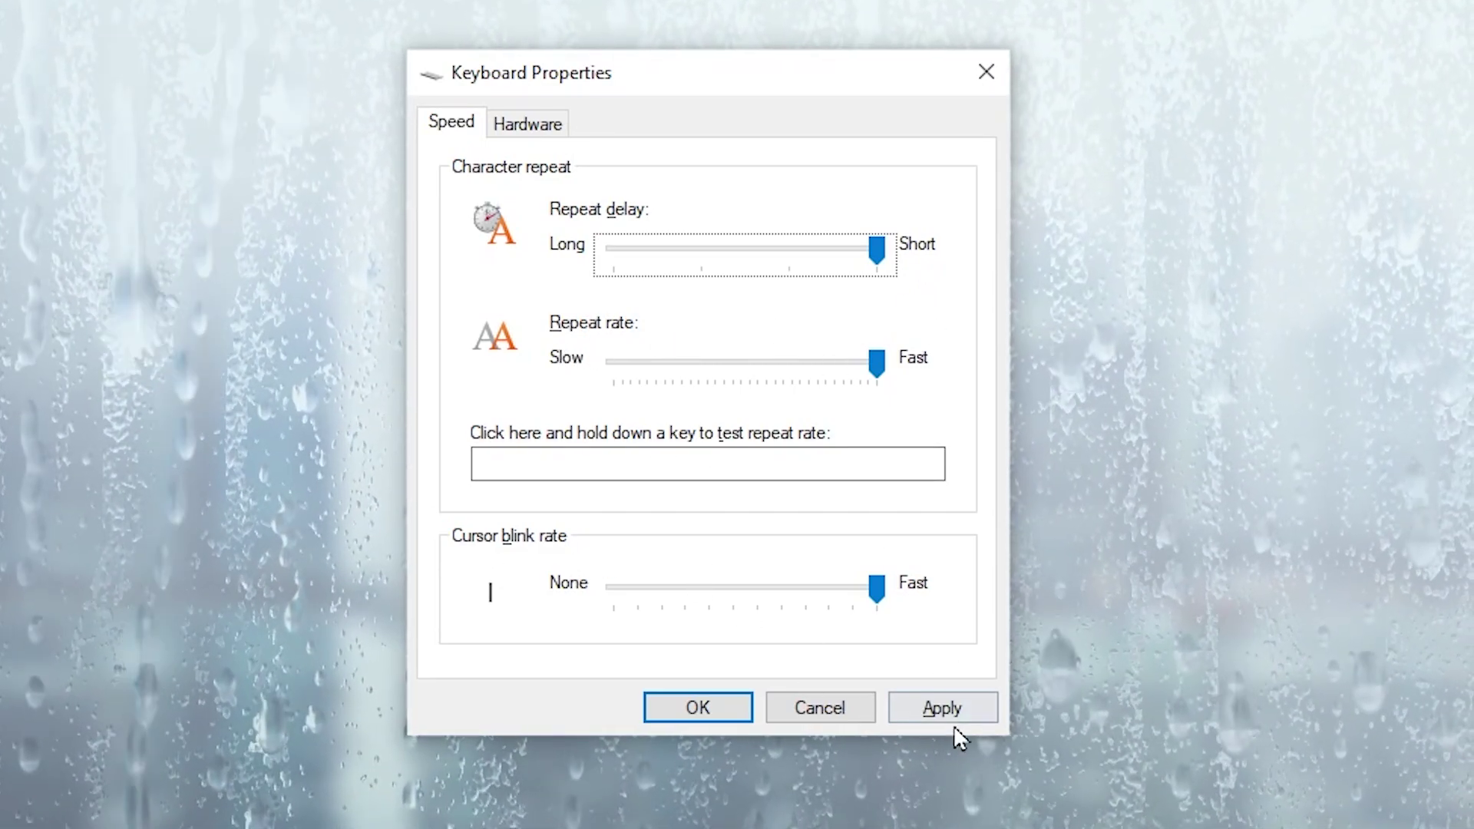
- Apply the character repeat and cursor blink rate settings and close Keyboard Properties
{"action": "left_click", "coordinate": [944, 704]}
{"action": "left_click", "coordinate": [667, 703]}
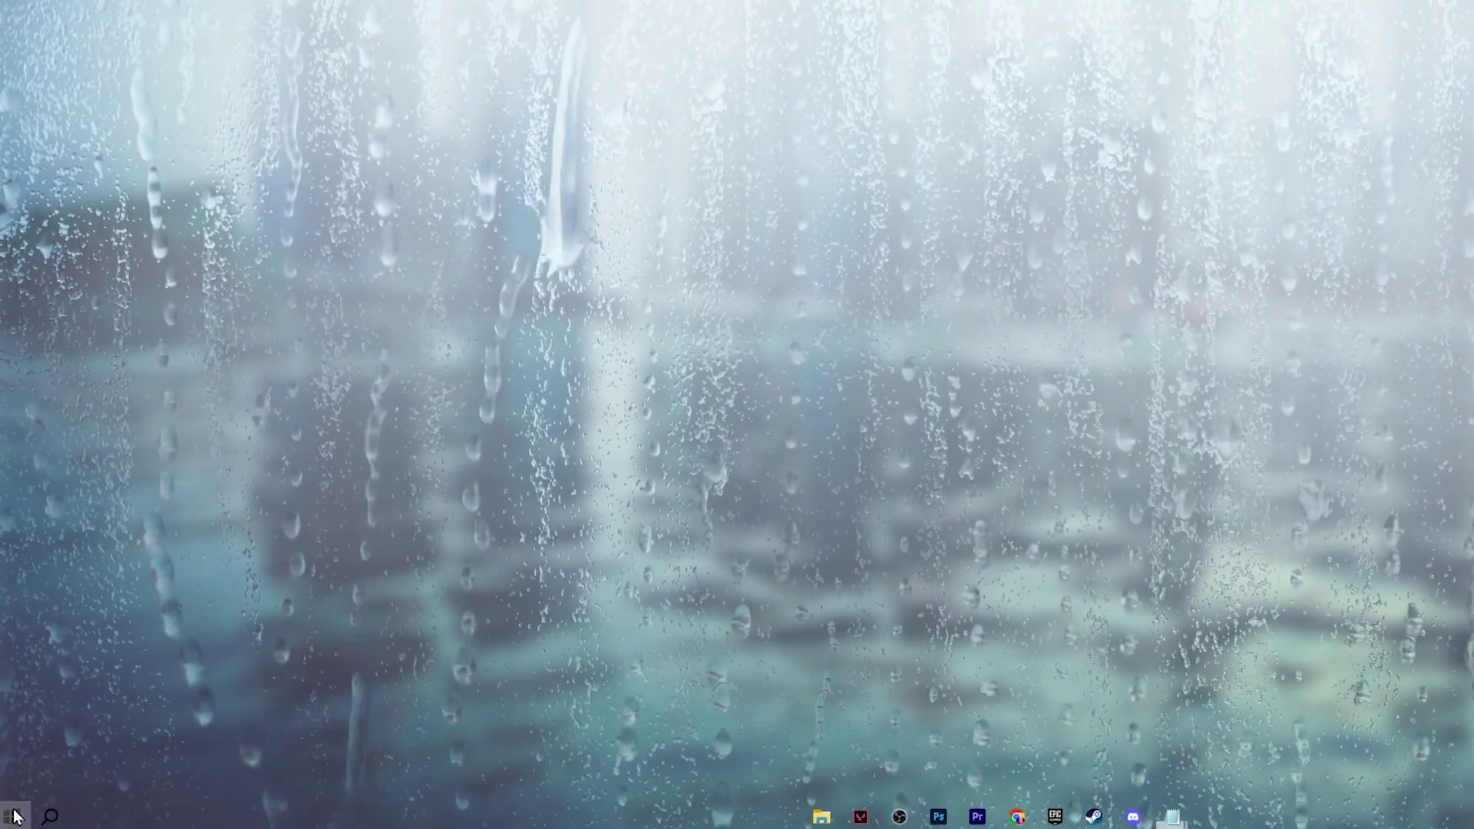
- Open Windows Settings, search for "filter" and open the setting for using Filter Keys to ignore brief or repeated keystrokes
{"action": "left_click", "coordinate": [11, 817]}
{"action": "left_click", "coordinate": [20, 721]}
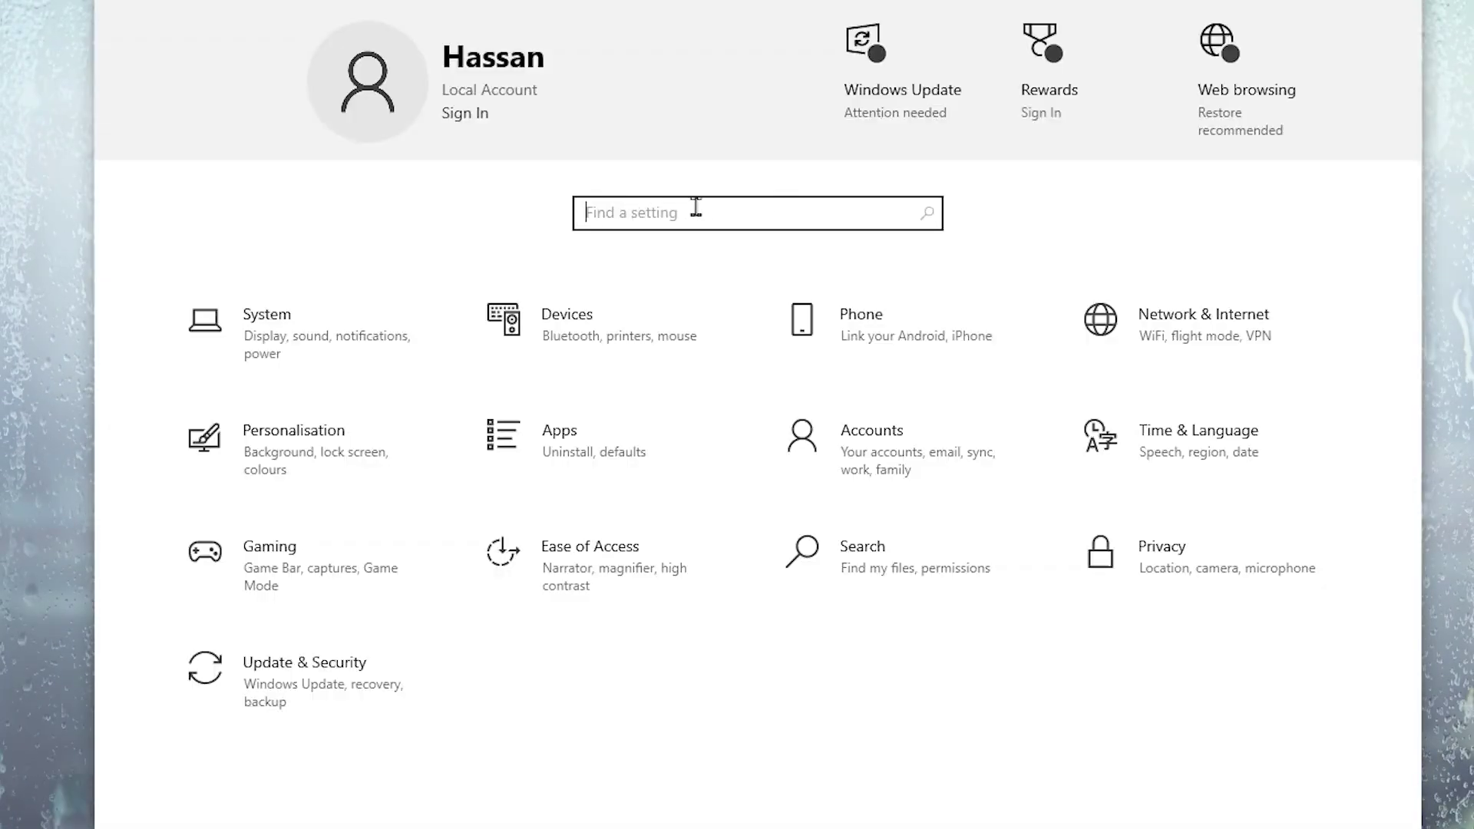
{"action": "type", "text": "filt"}
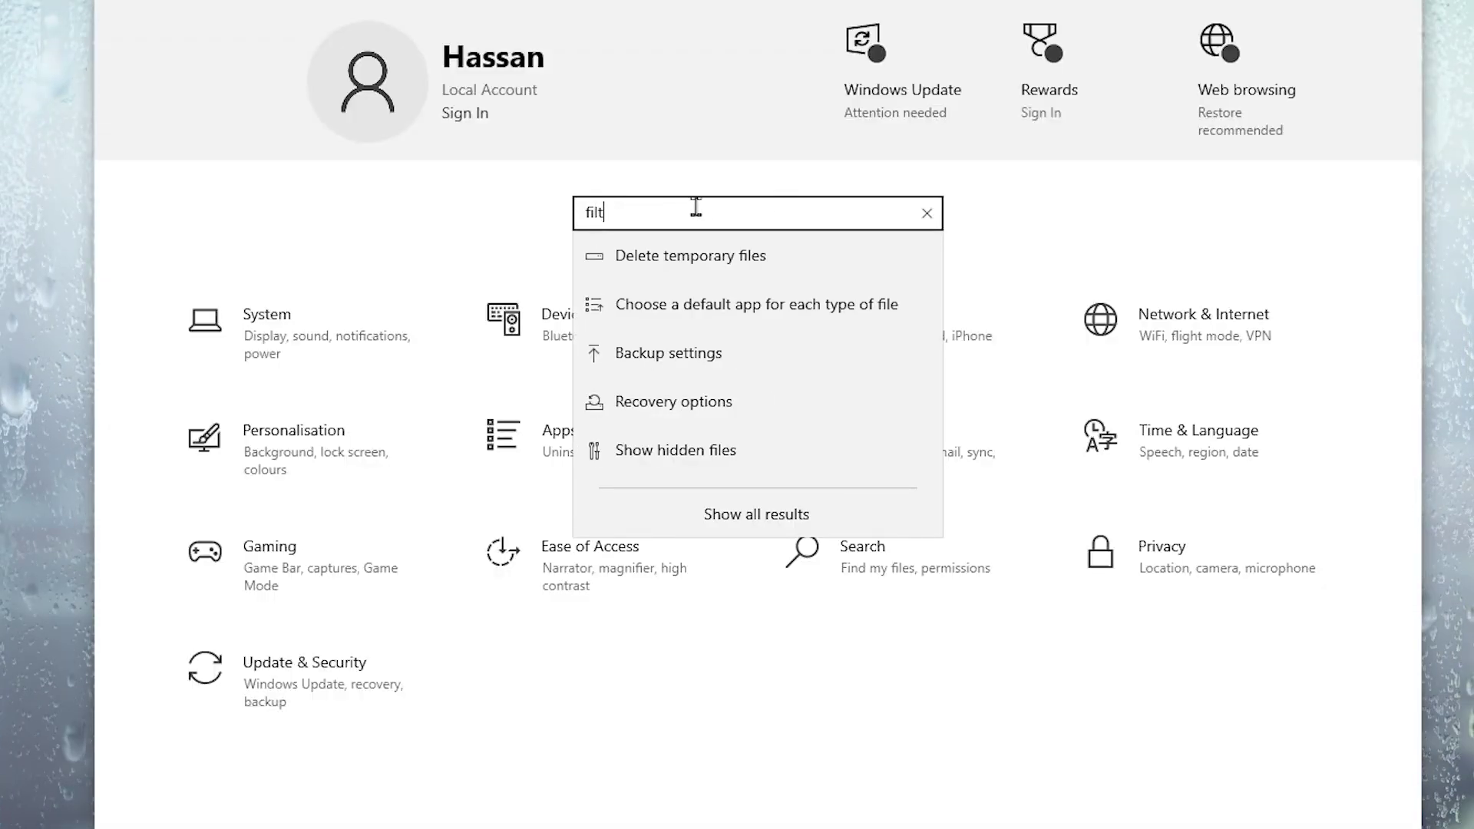
{"action": "type", "text": "er"}
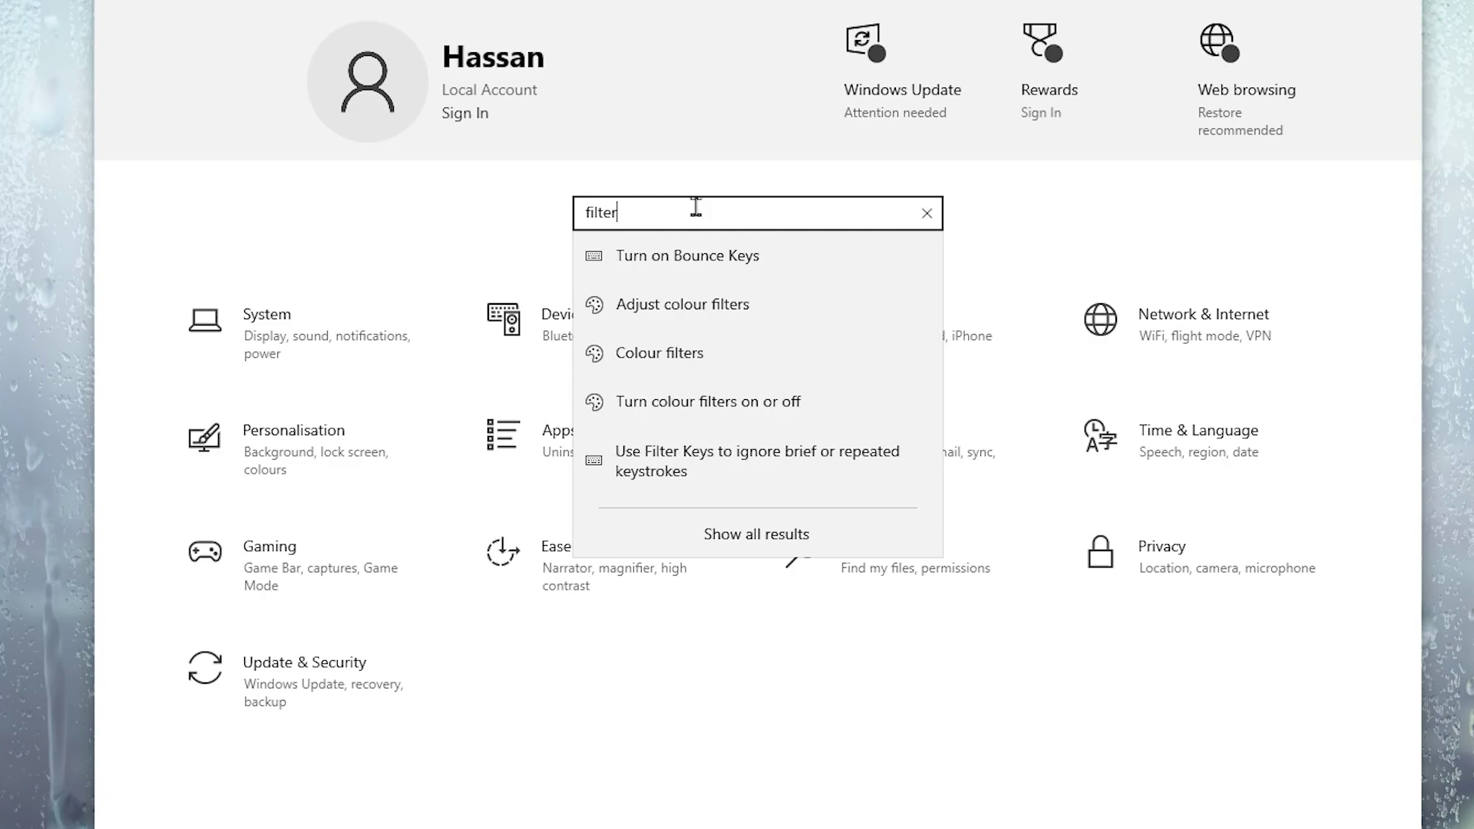
{"action": "left_click", "coordinate": [750, 463]}
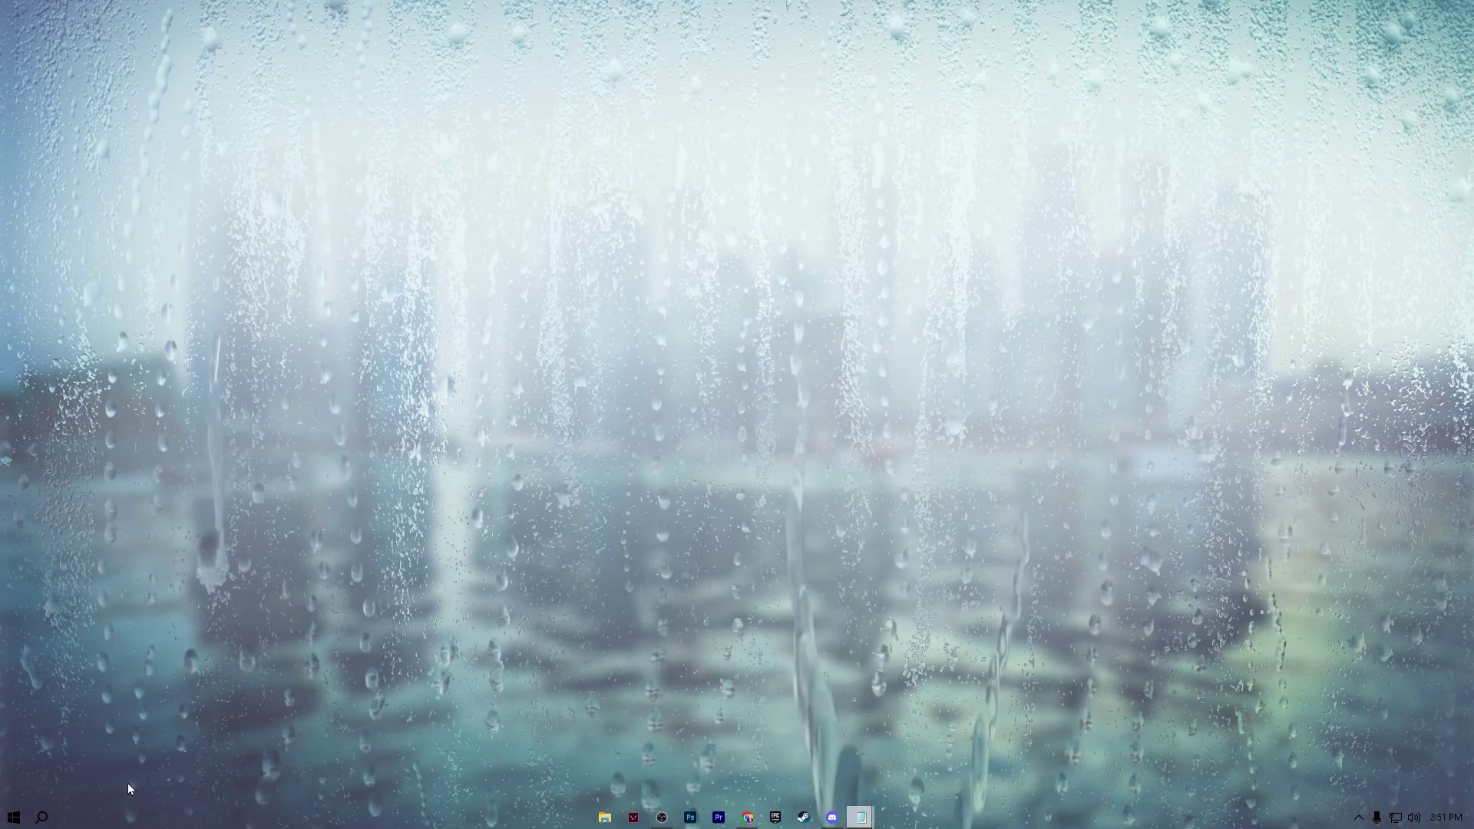
- Search Windows for "mouse", open the mouse settings and bring up the additional mouse options
{"action": "left_click", "coordinate": [42, 816]}
{"action": "type", "text": "mo"}
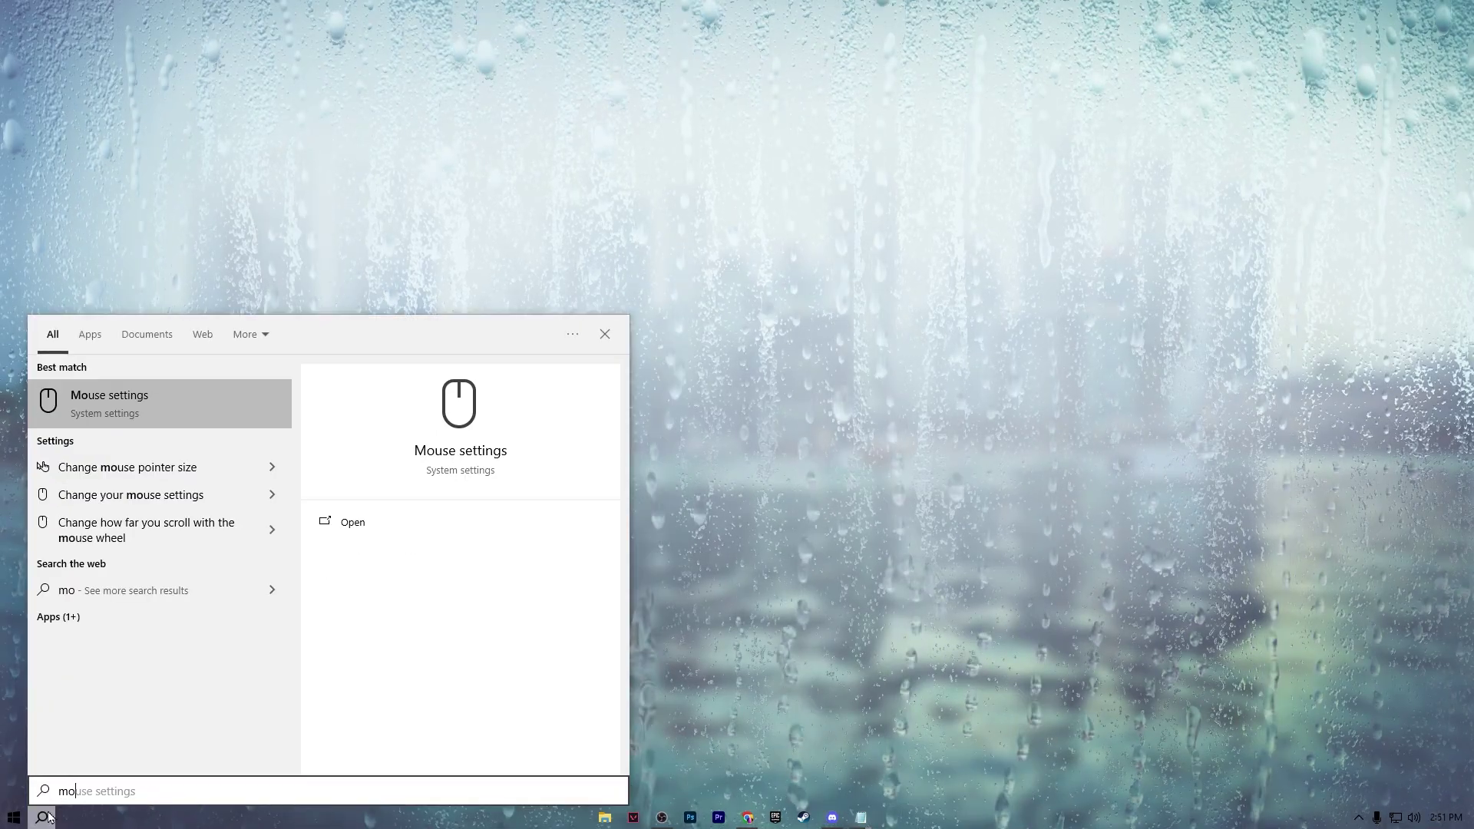
{"action": "type", "text": "use"}
{"action": "key", "text": "Return"}
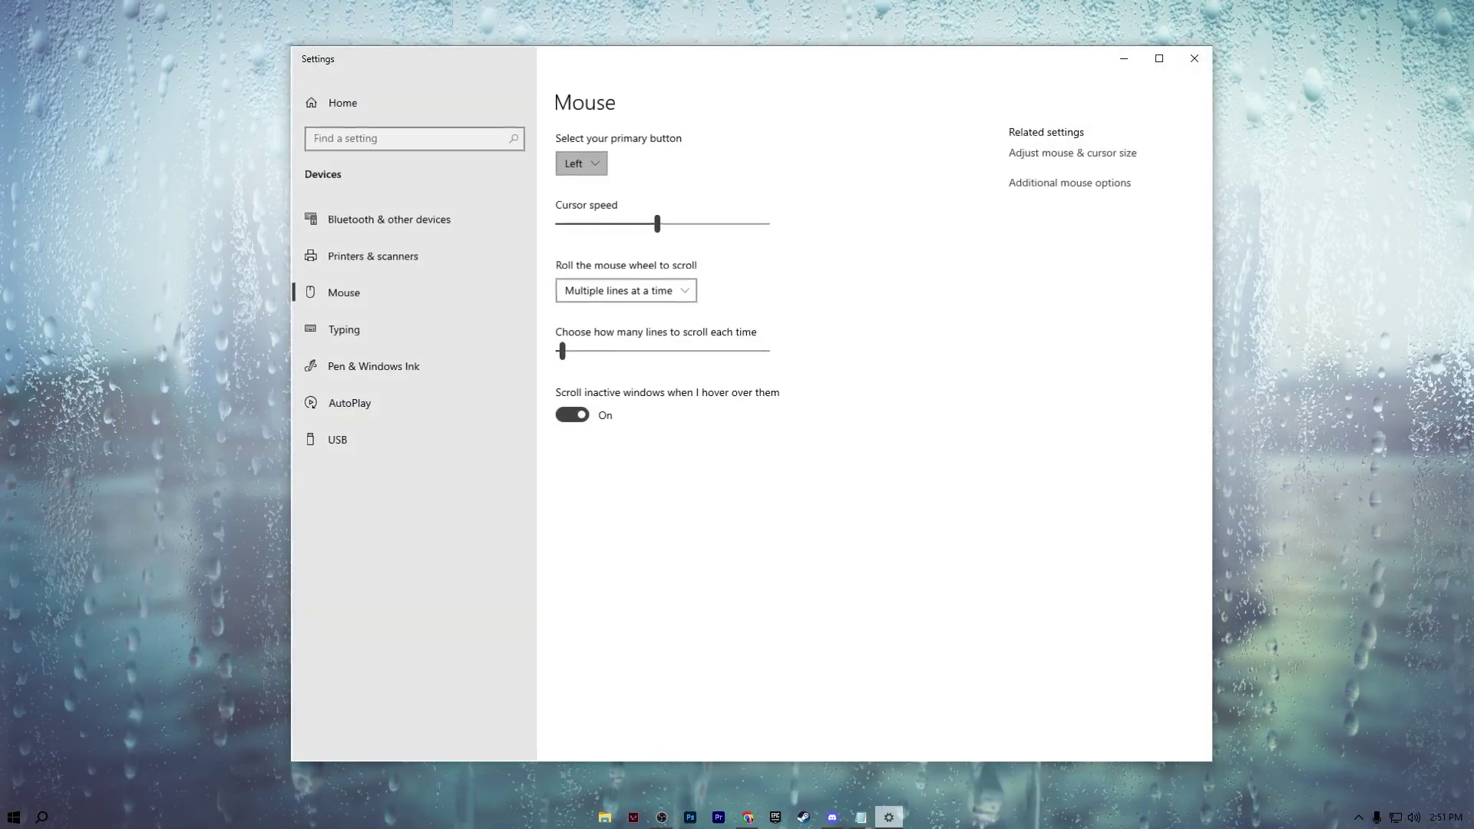
{"action": "left_click", "coordinate": [1074, 186]}
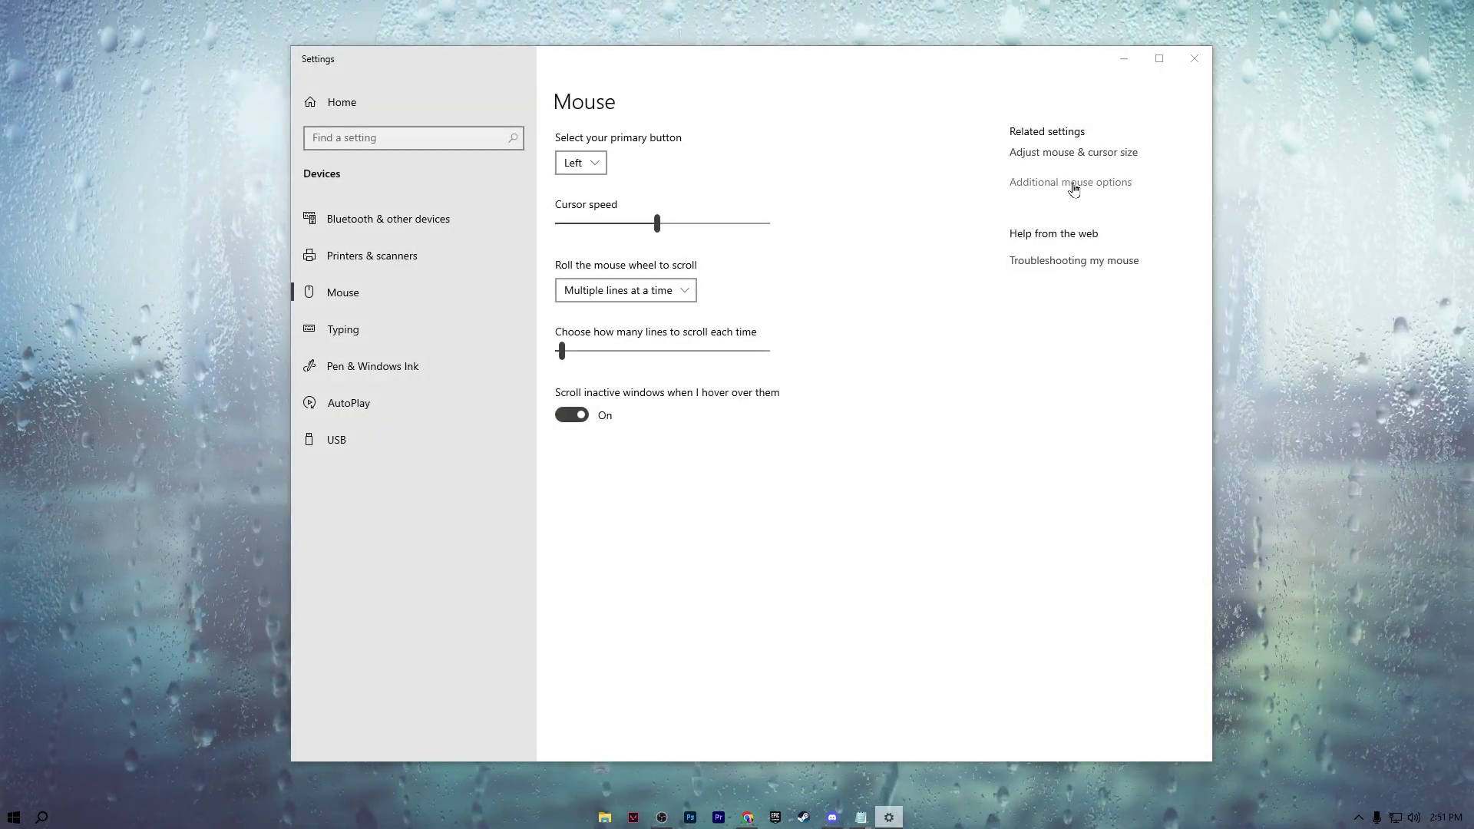
- Check the pointer motion, snap and visibility options in Mouse Properties and accept the dialog
{"action": "left_click_drag", "start_coordinate": [253, 146], "coordinate": [672, 156]}
{"action": "left_click", "coordinate": [681, 186]}
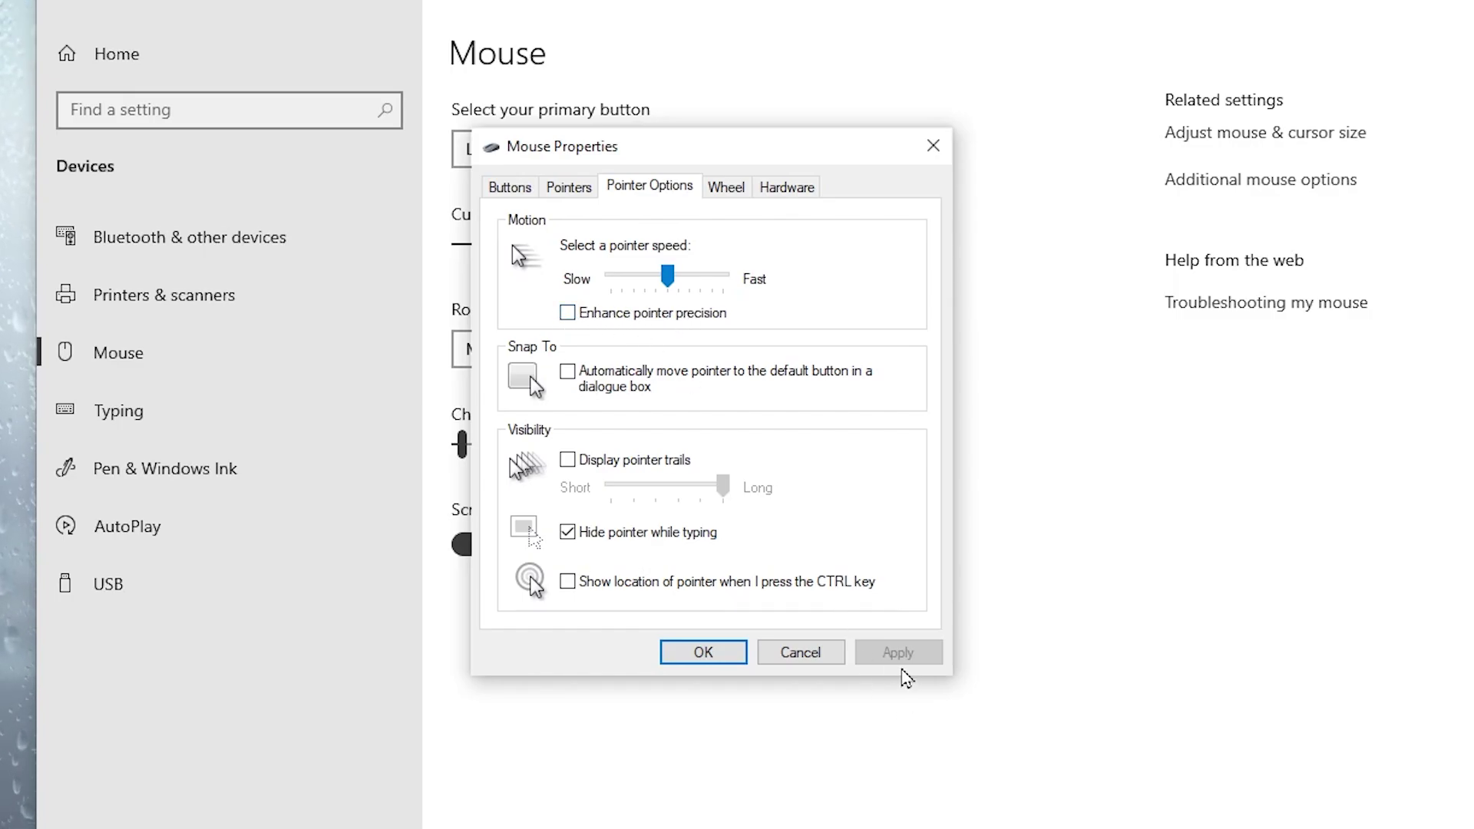
{"action": "left_click", "coordinate": [735, 654]}
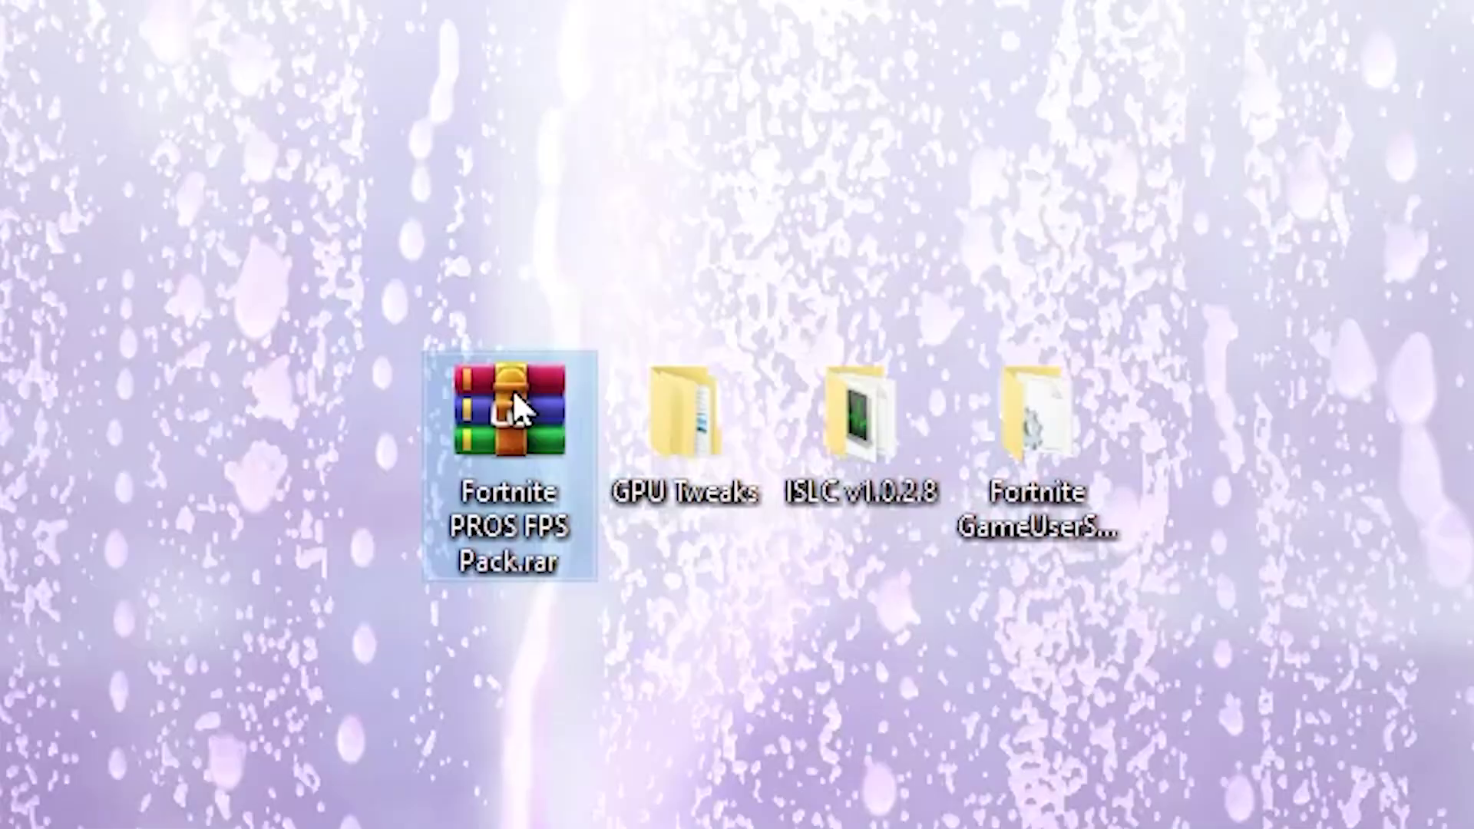
- Extract the archive Fortnite PROS FPS Pack.rar directly onto the desktop
{"action": "right_click", "coordinate": [514, 389]}
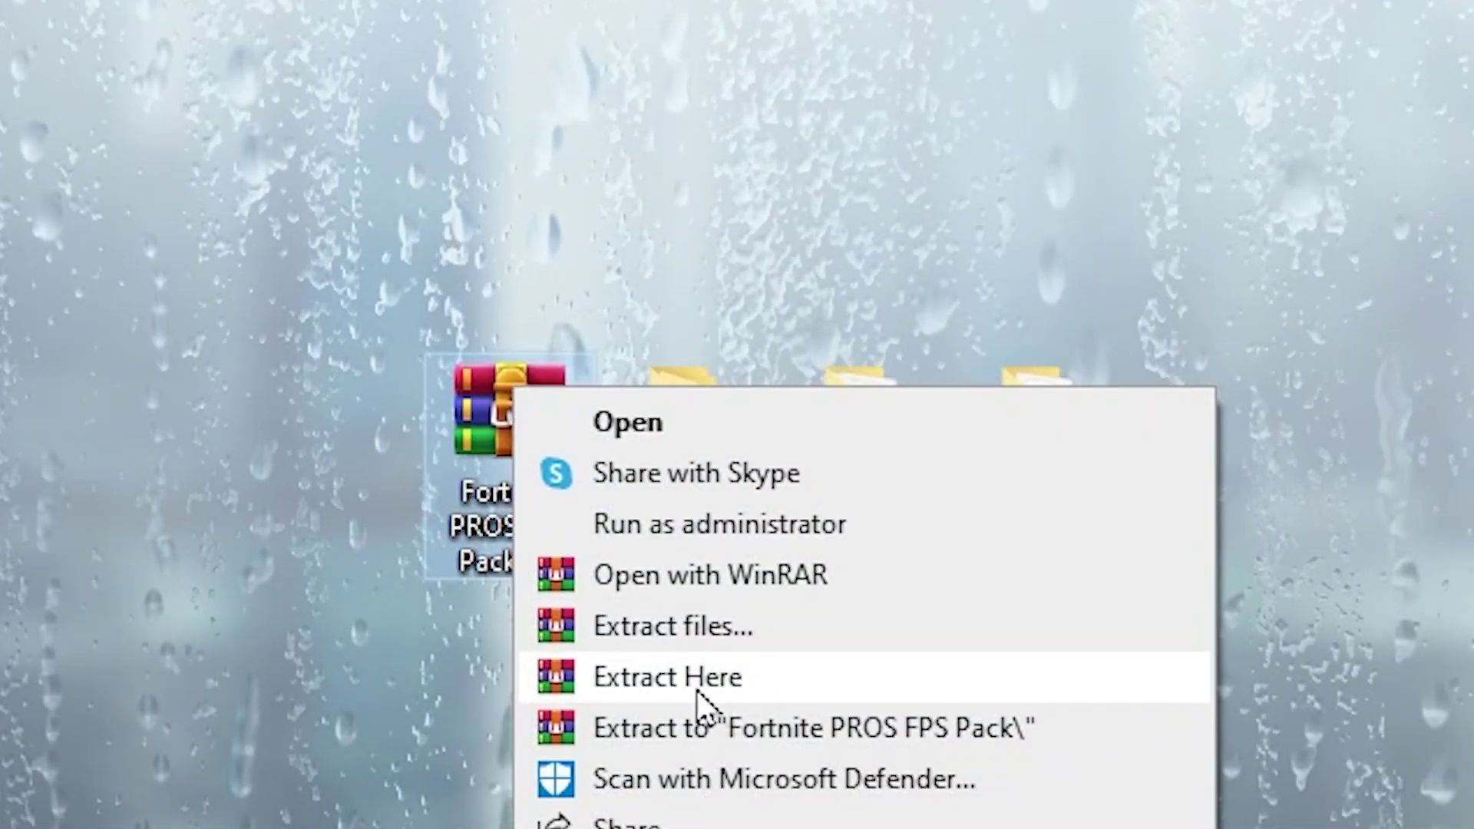
{"action": "left_click", "coordinate": [1079, 673]}
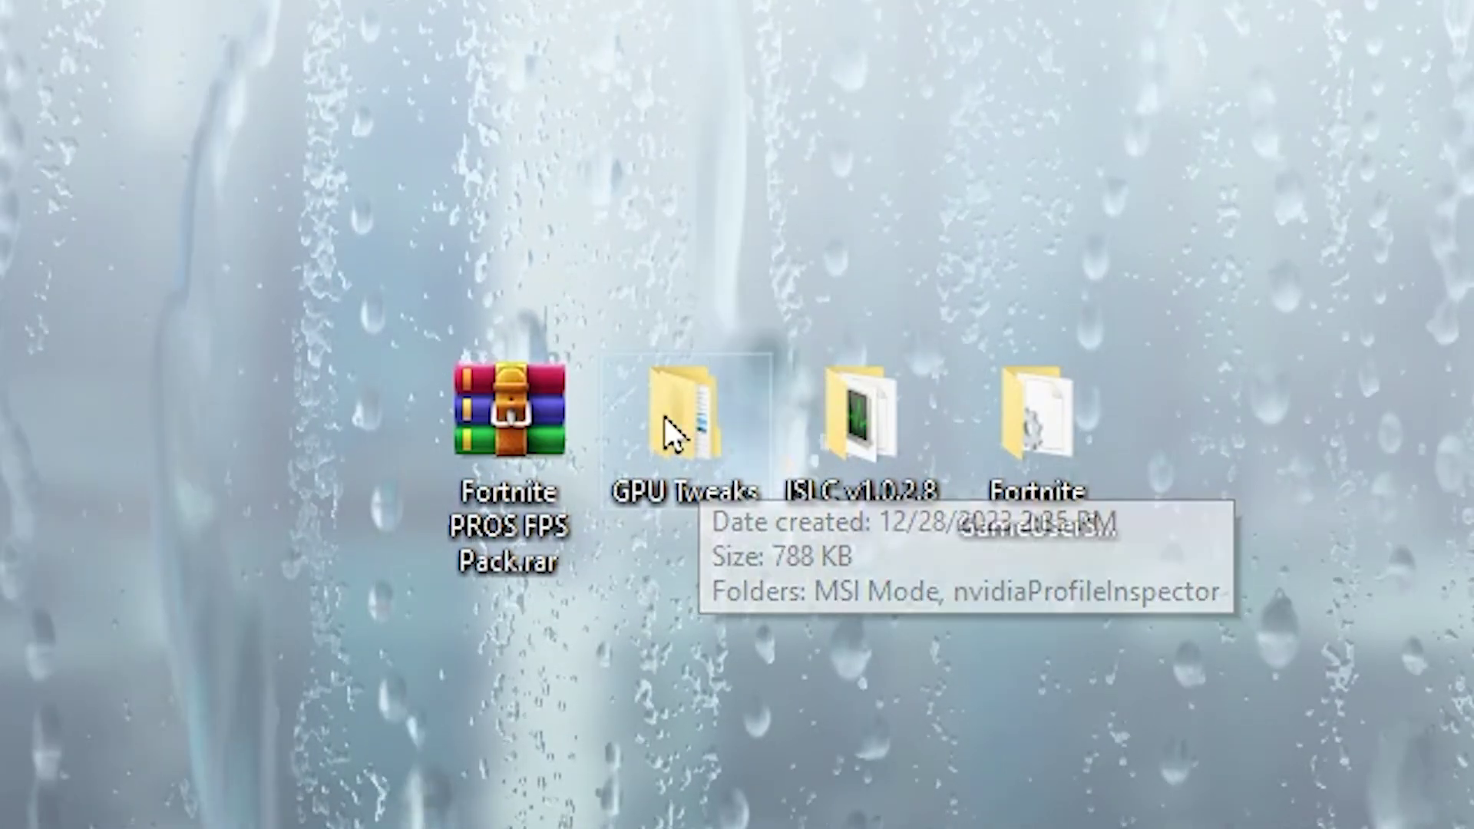
- Run nvidiaProfileInspector.exe as administrator from the nvidiaProfileInspector folder inside GPU Tweaks
{"action": "left_click", "coordinate": [690, 418]}
{"action": "double_click", "coordinate": [690, 416]}
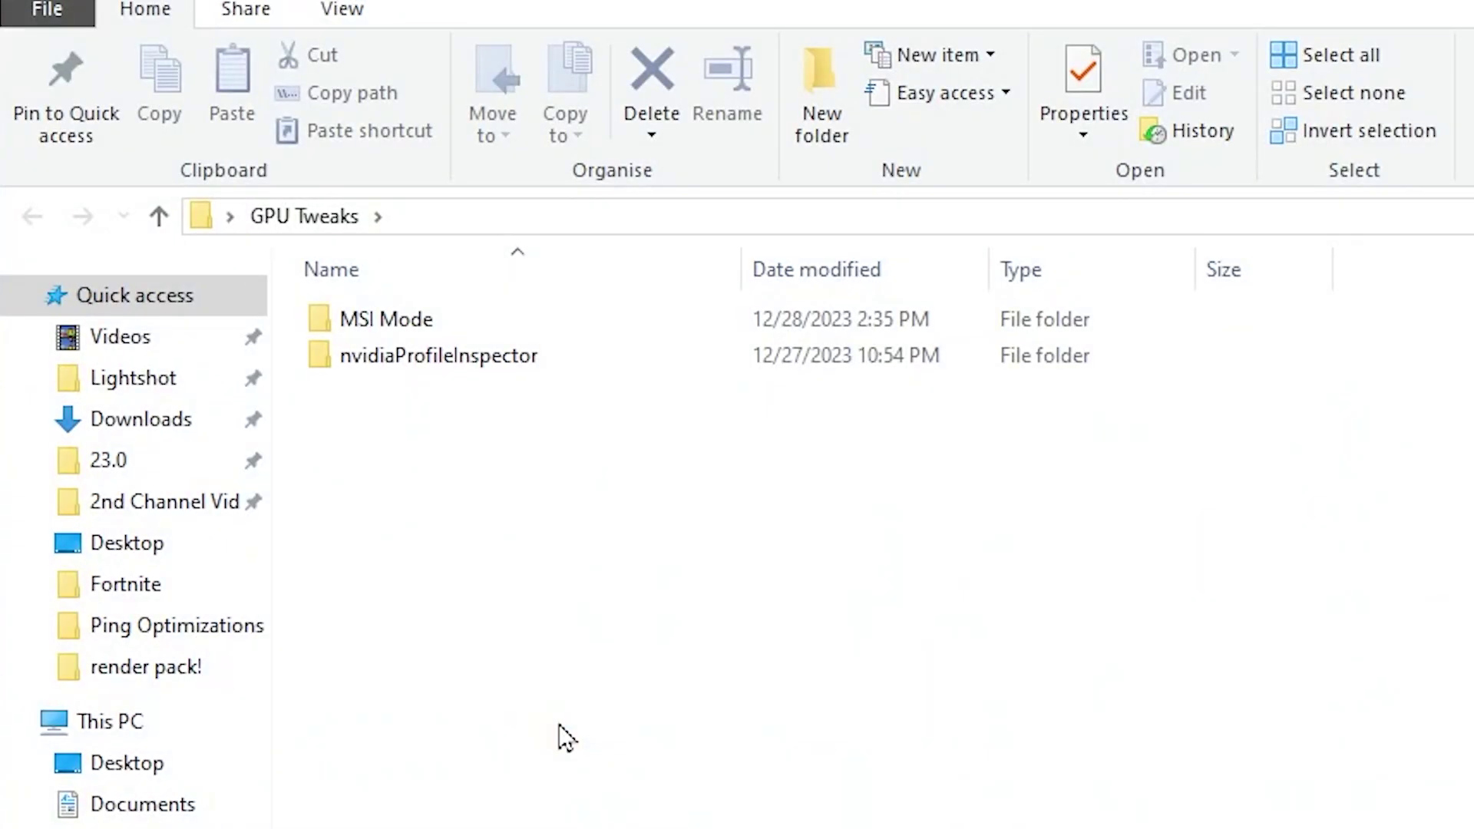
{"action": "double_click", "coordinate": [481, 357]}
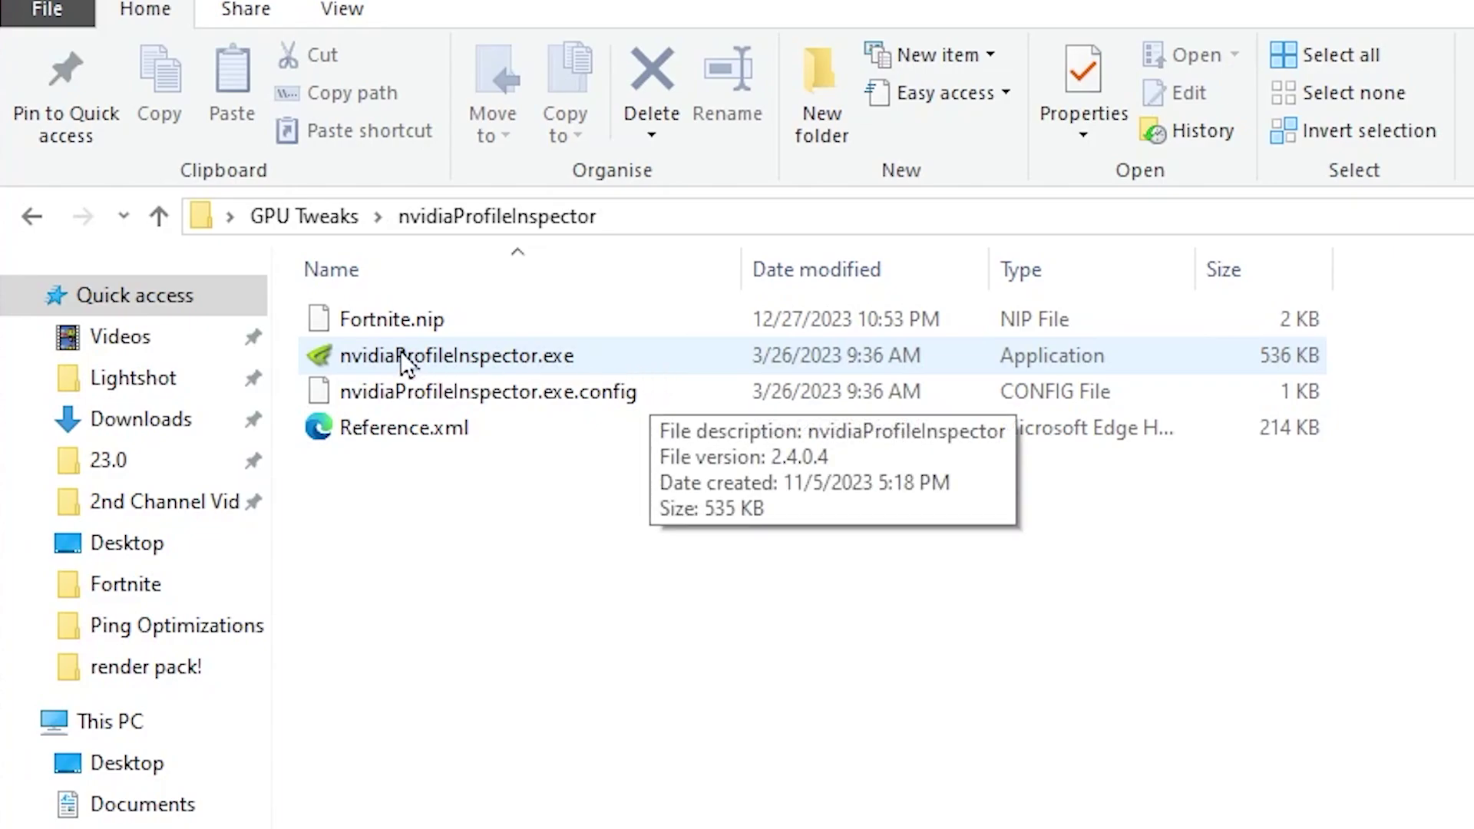
{"action": "right_click", "coordinate": [469, 357]}
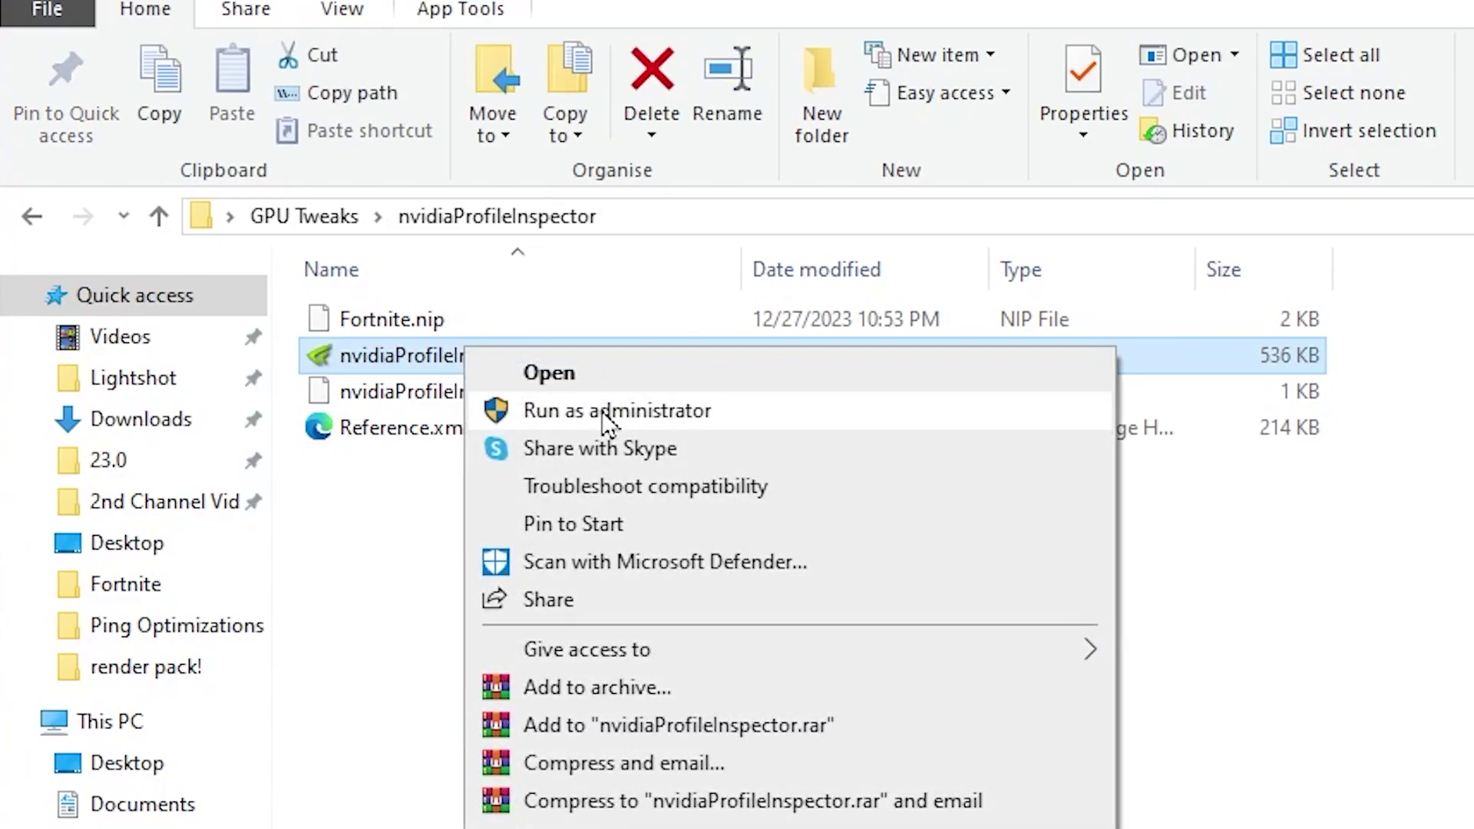
{"action": "left_click", "coordinate": [607, 409]}
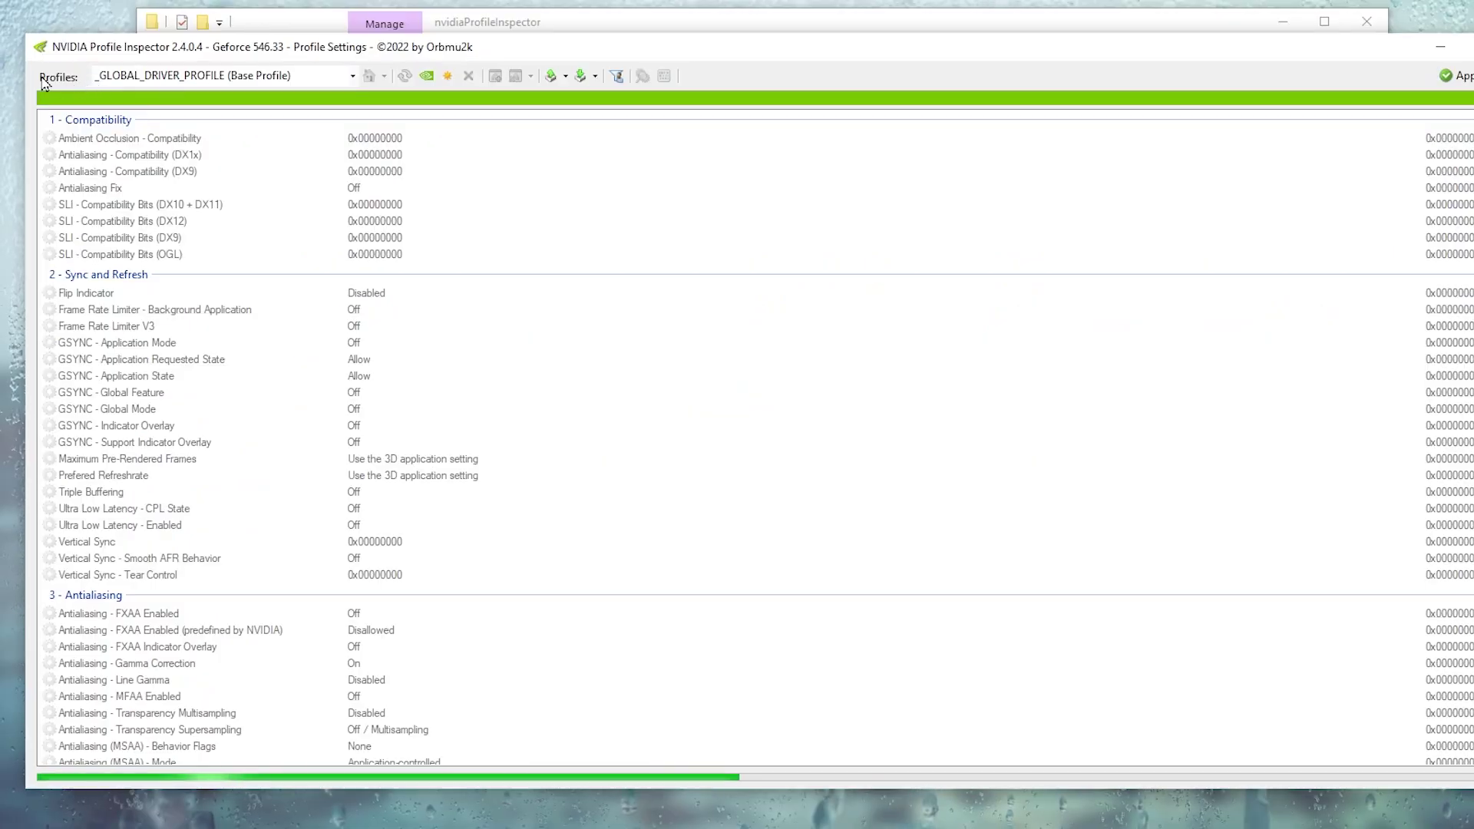
- Select the Fortnite profile and import Fortnite.nip from the nvidiaProfileInspector folder into NVIDIA Profile Inspector
{"action": "type", "text": "fort"}
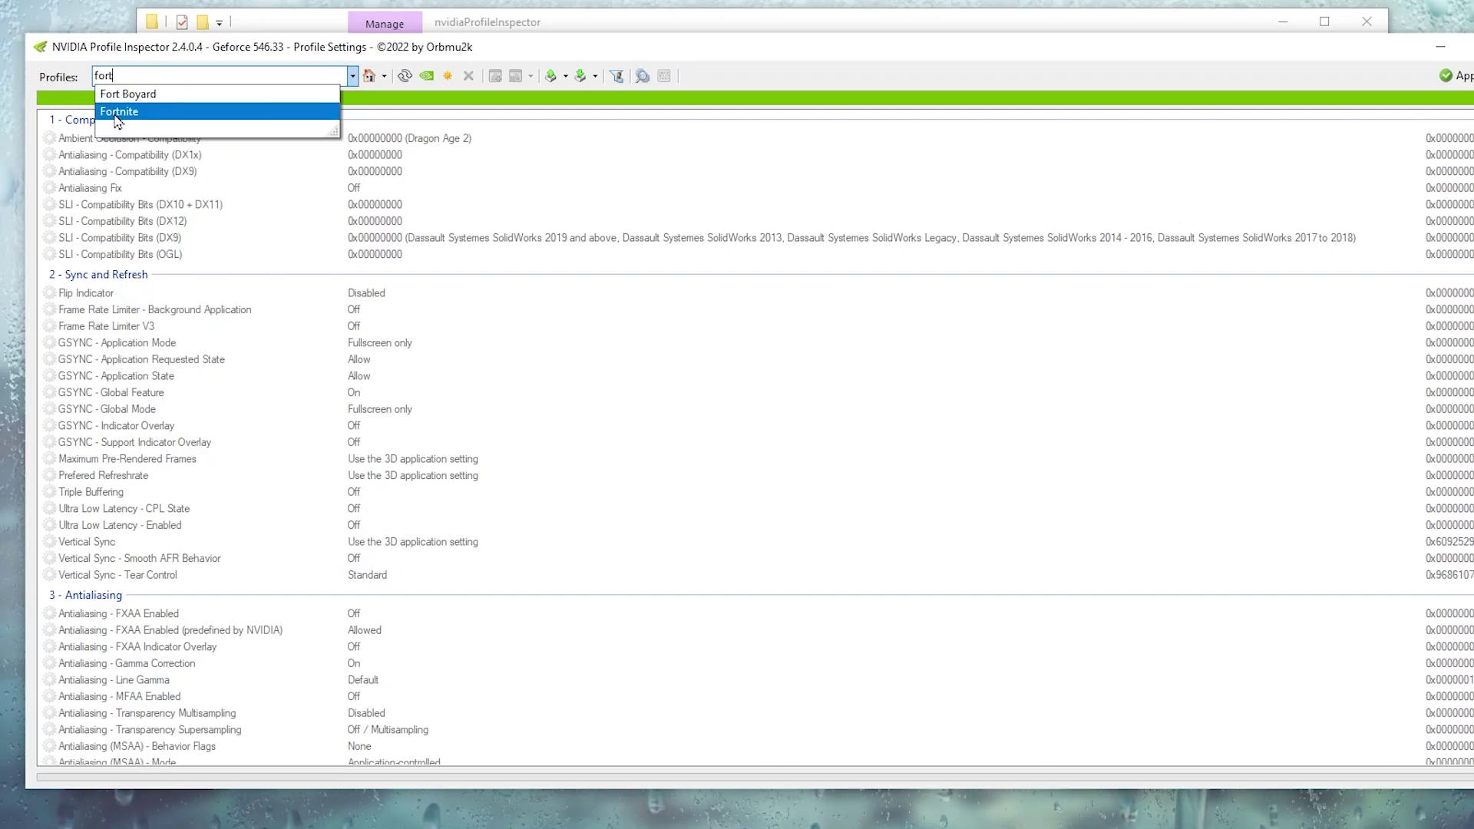
{"action": "left_click", "coordinate": [116, 114]}
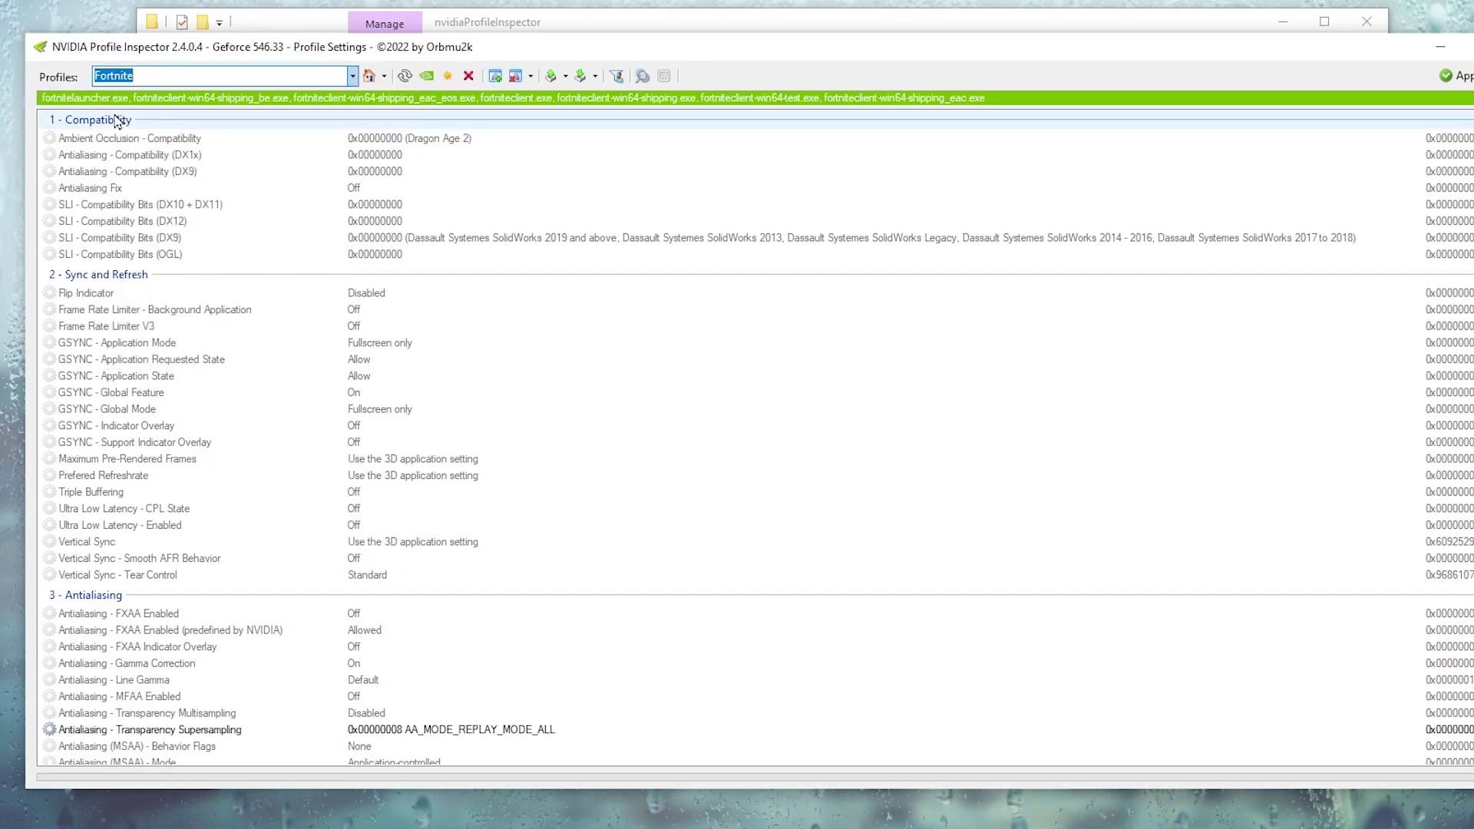
{"action": "left_click", "coordinate": [582, 78]}
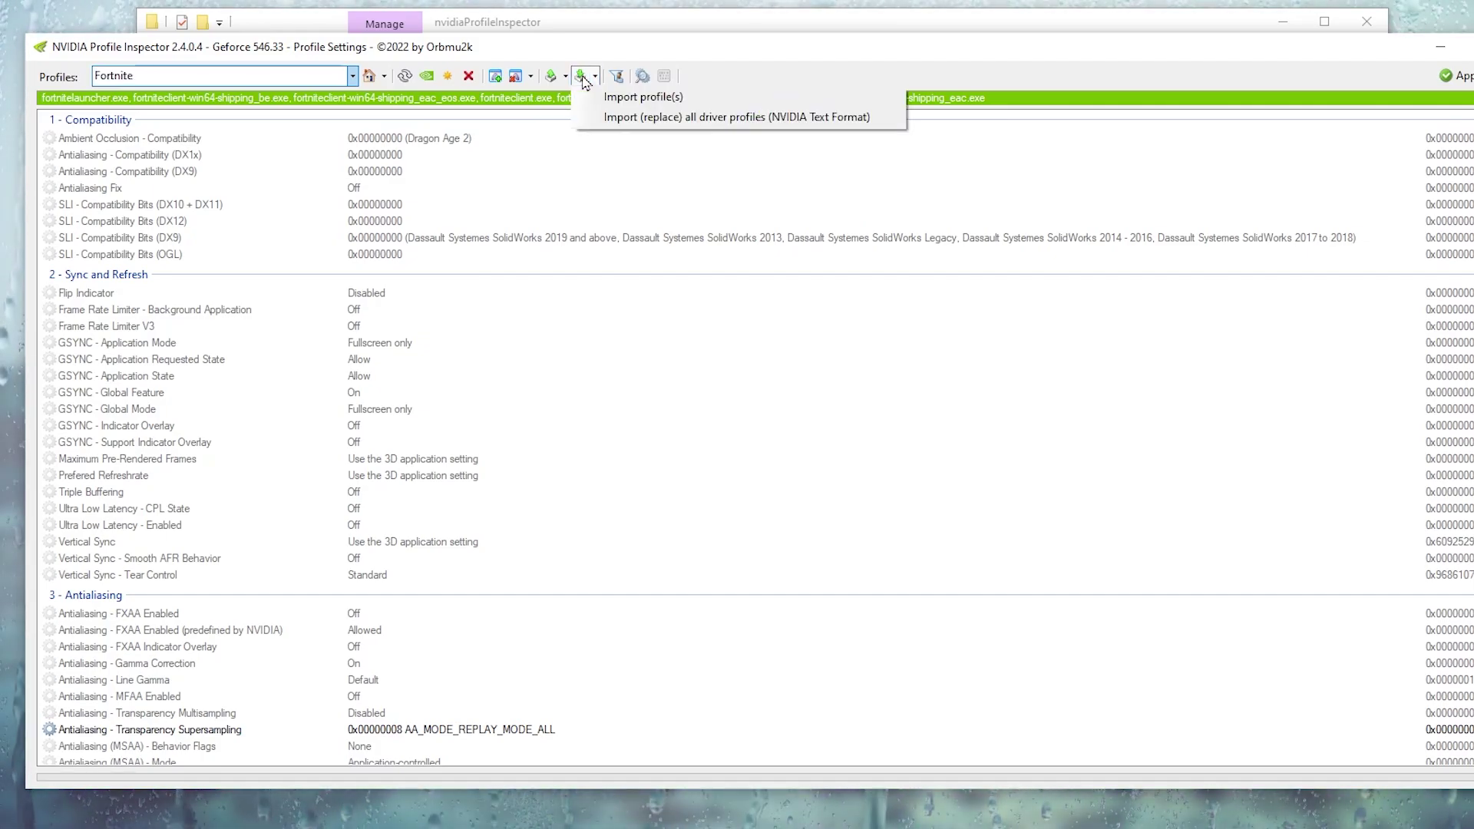
{"action": "left_click", "coordinate": [639, 99]}
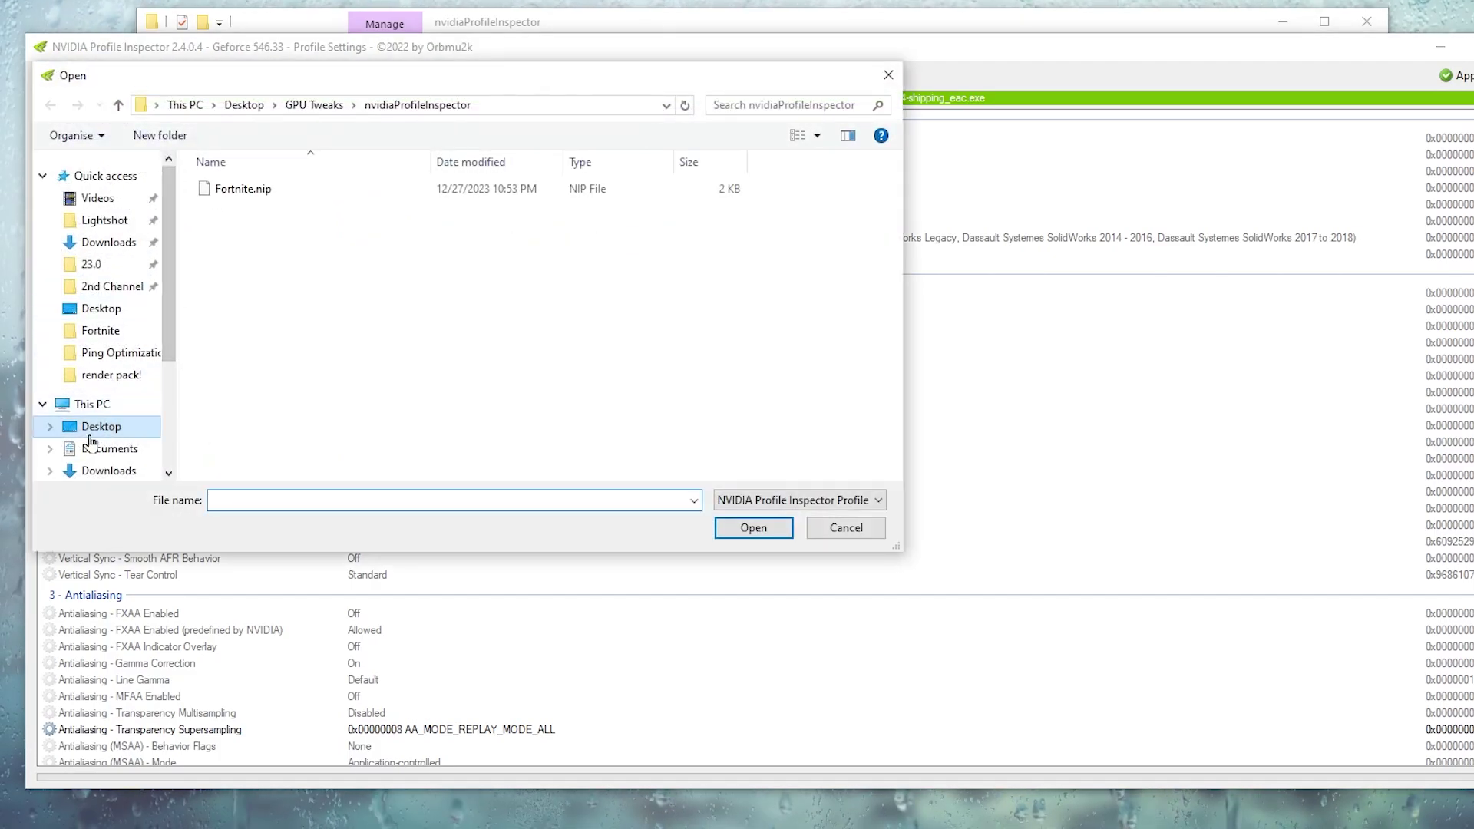
{"action": "left_click", "coordinate": [288, 192]}
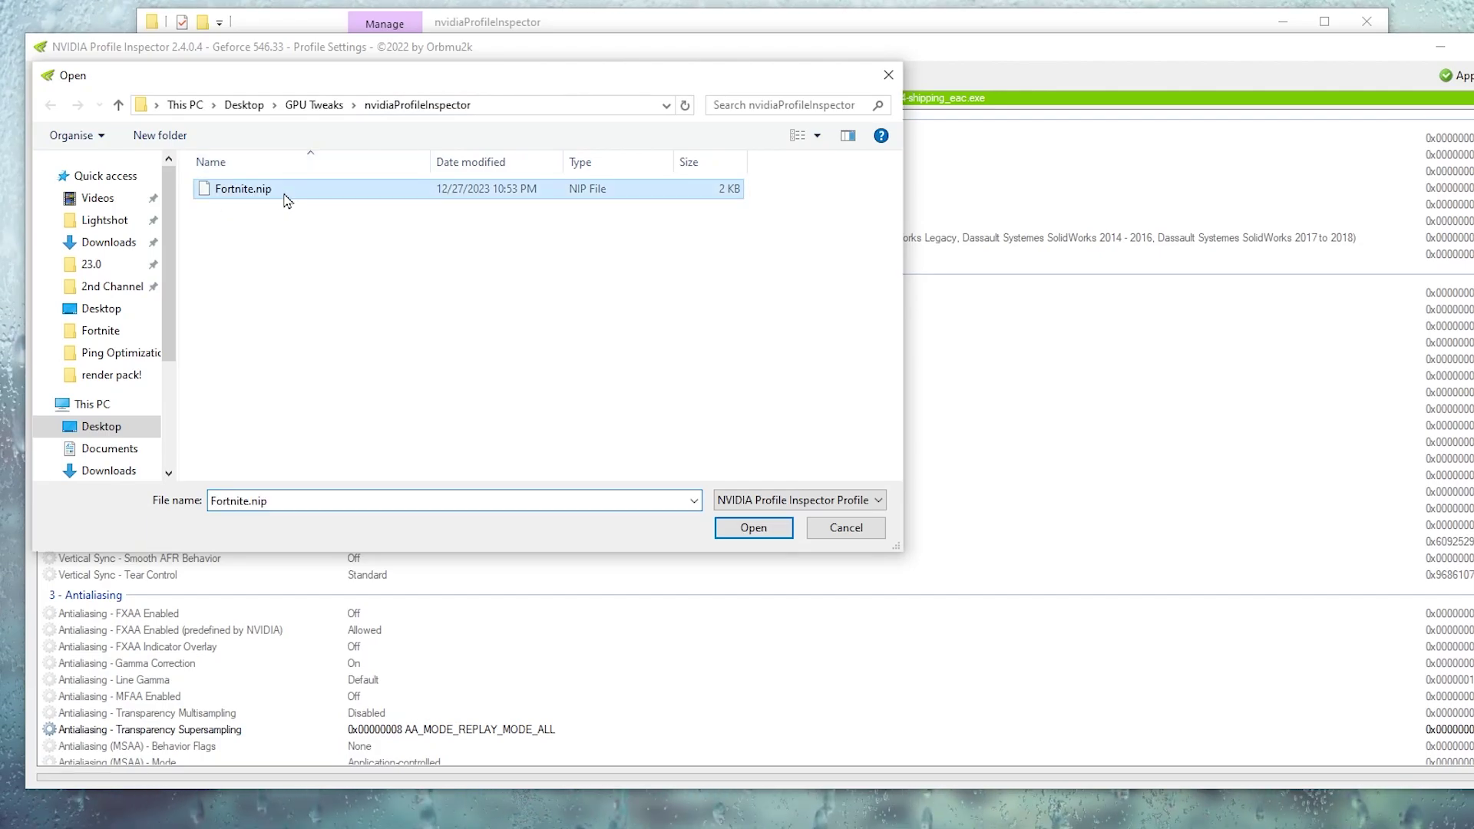
{"action": "left_click", "coordinate": [749, 529]}
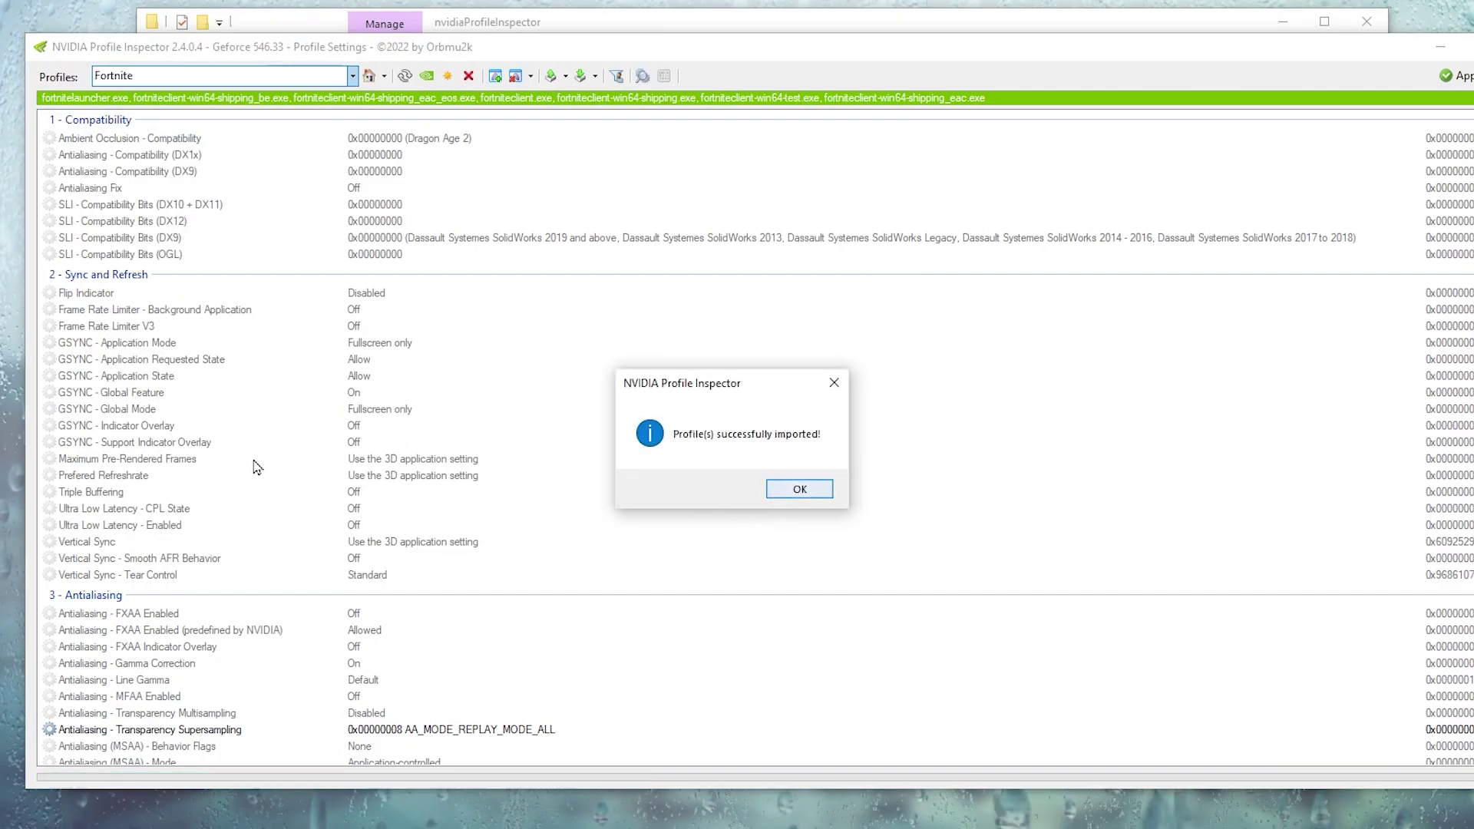
{"action": "left_click", "coordinate": [805, 492]}
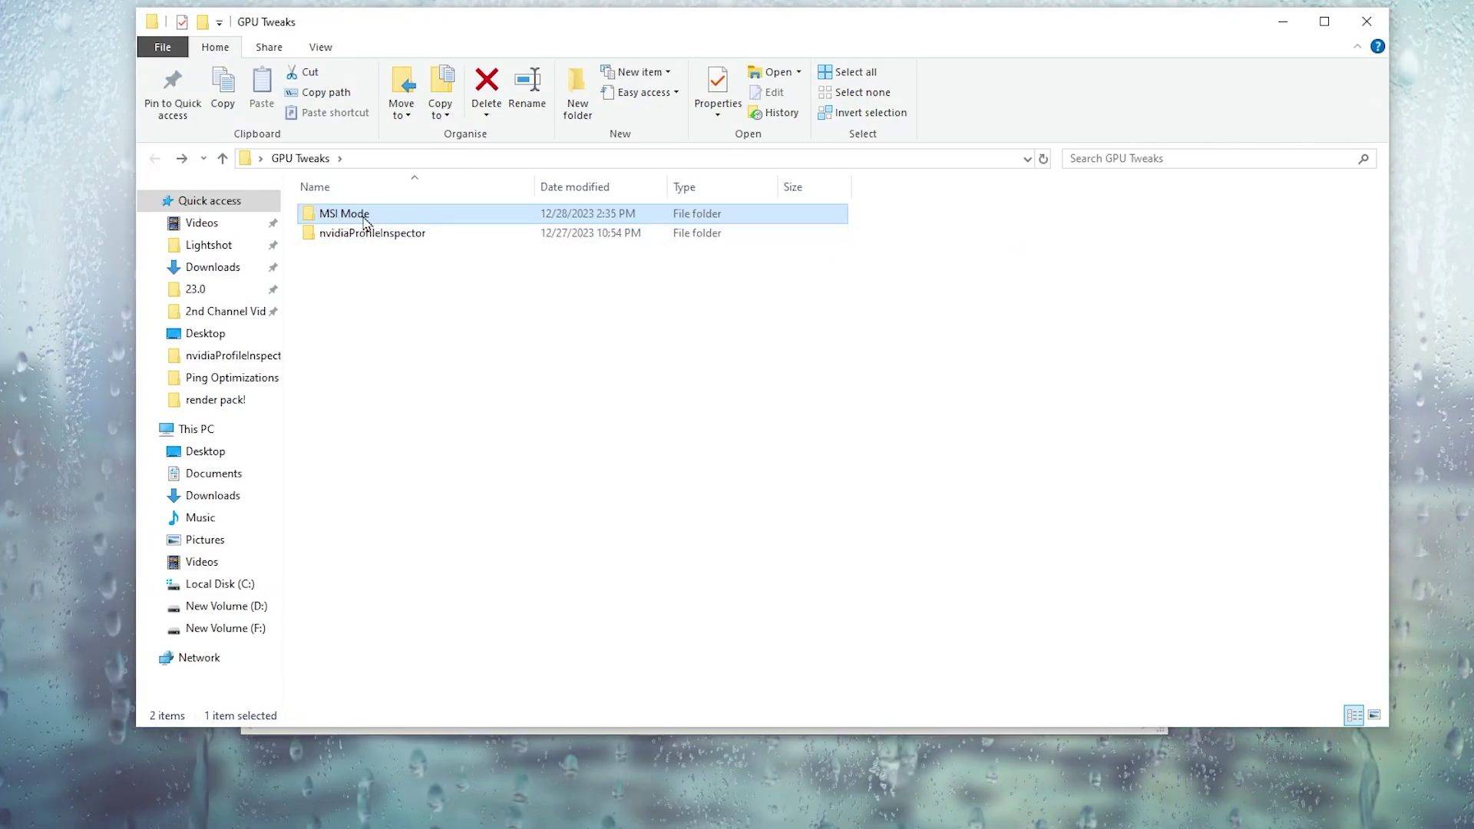
- Launch the MSI mode utility from the MSI Mode folder and apply High interrupt priority to the NVIDIA GeForce RTX 3070
{"action": "double_click", "coordinate": [361, 219]}
{"action": "right_click", "coordinate": [361, 218]}
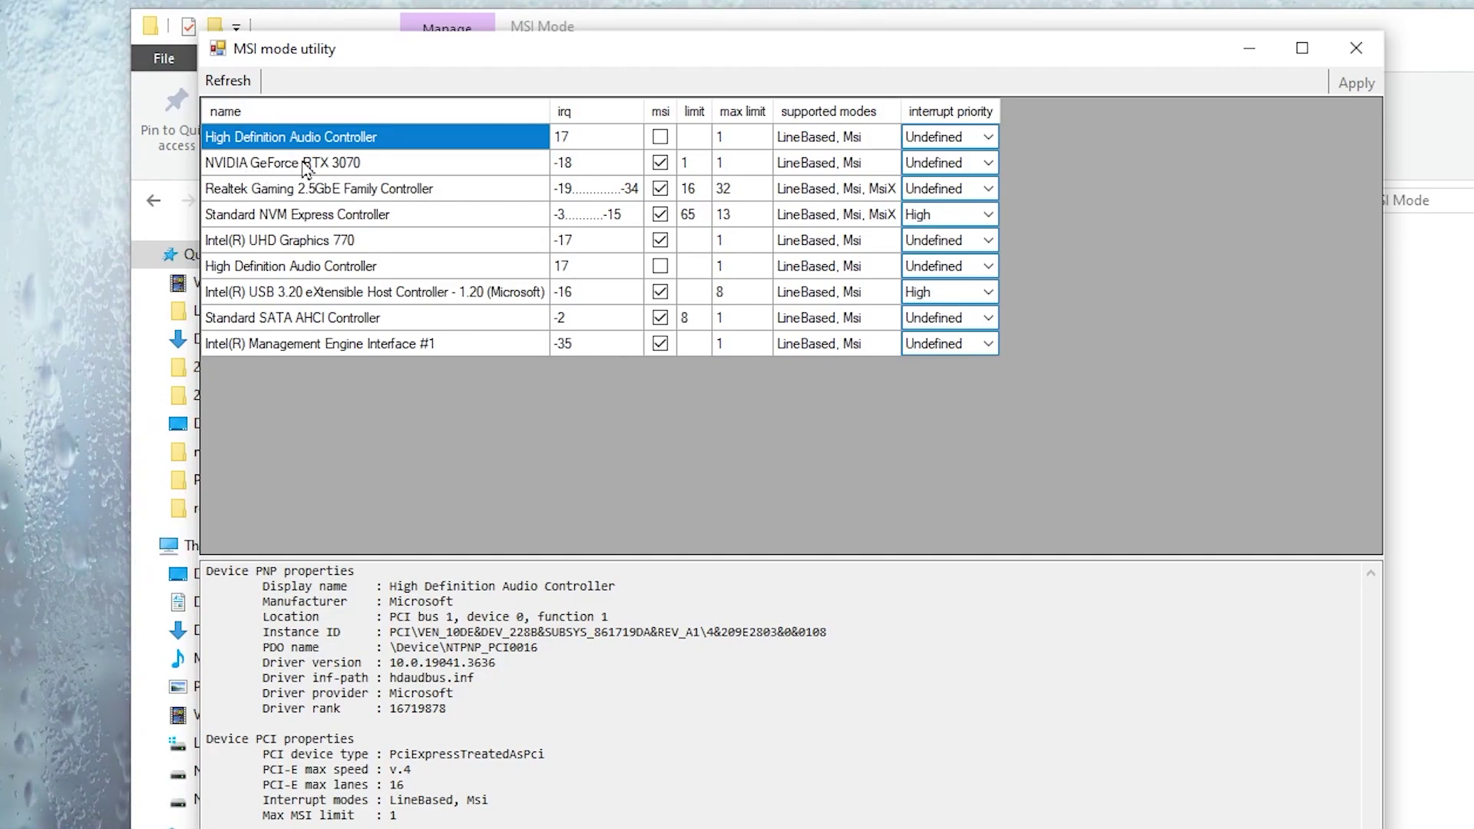
{"action": "left_click", "coordinate": [373, 164]}
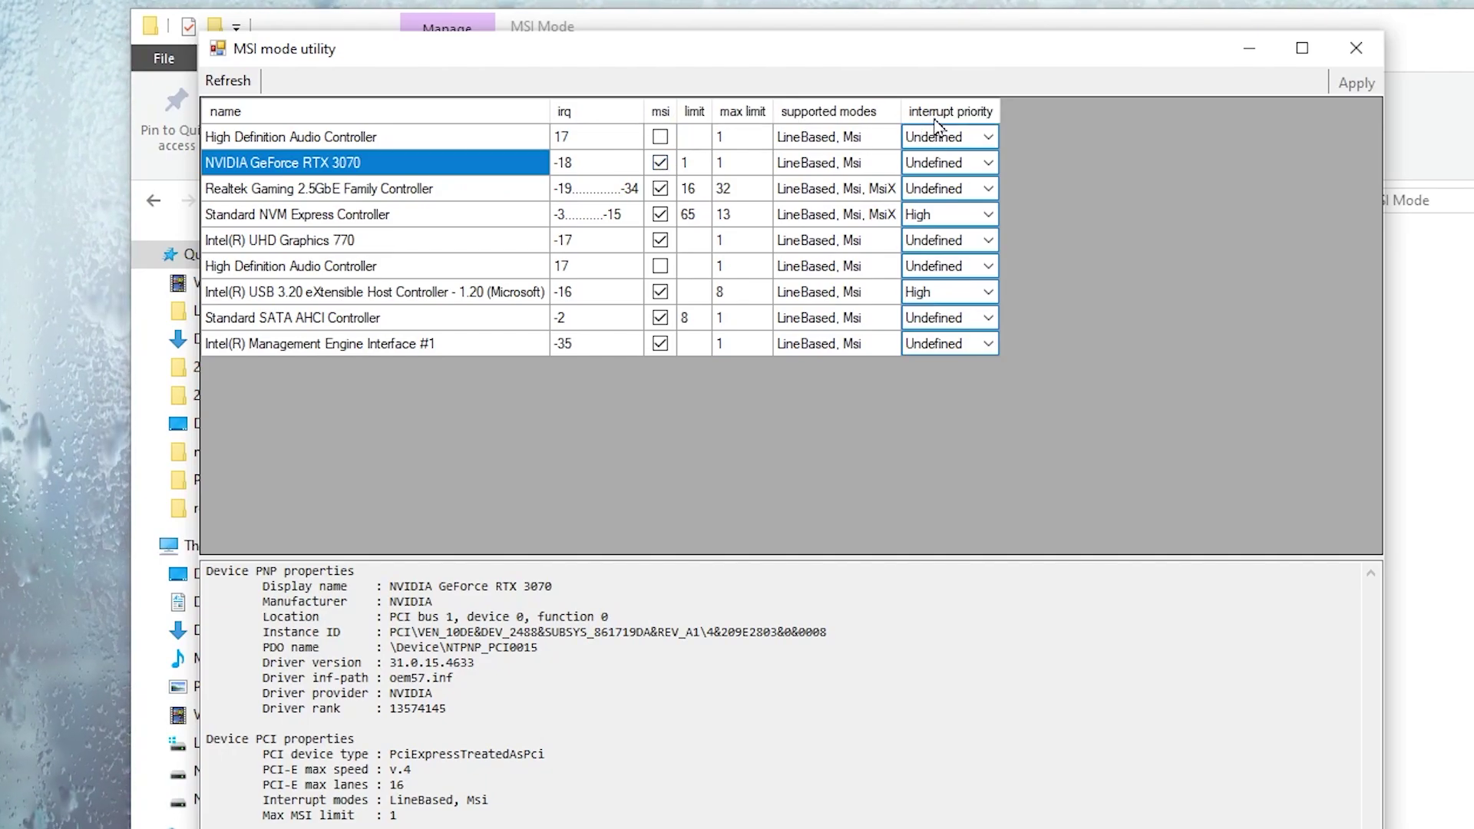
{"action": "left_click", "coordinate": [988, 163]}
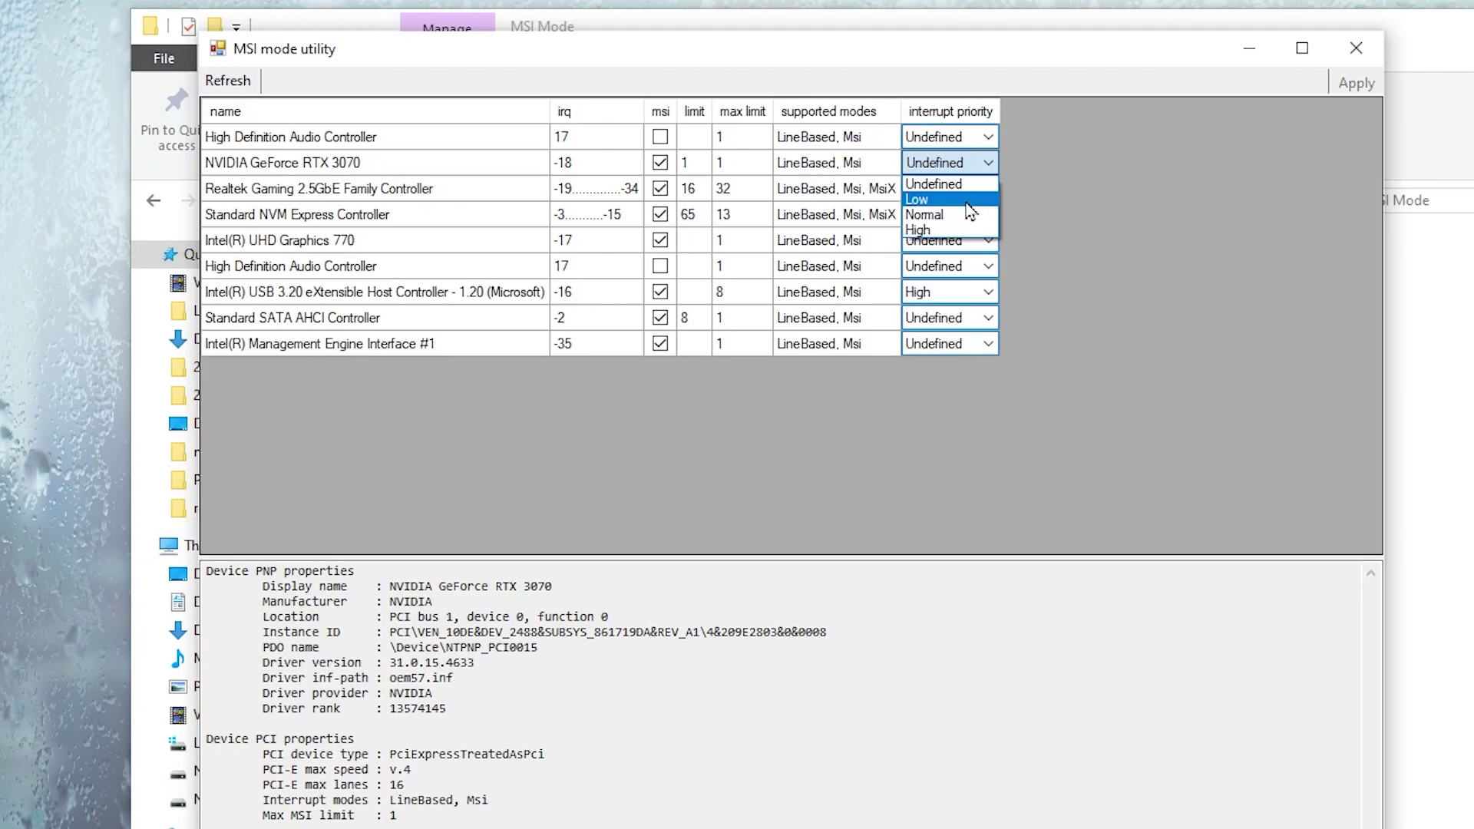
{"action": "left_click", "coordinate": [935, 231]}
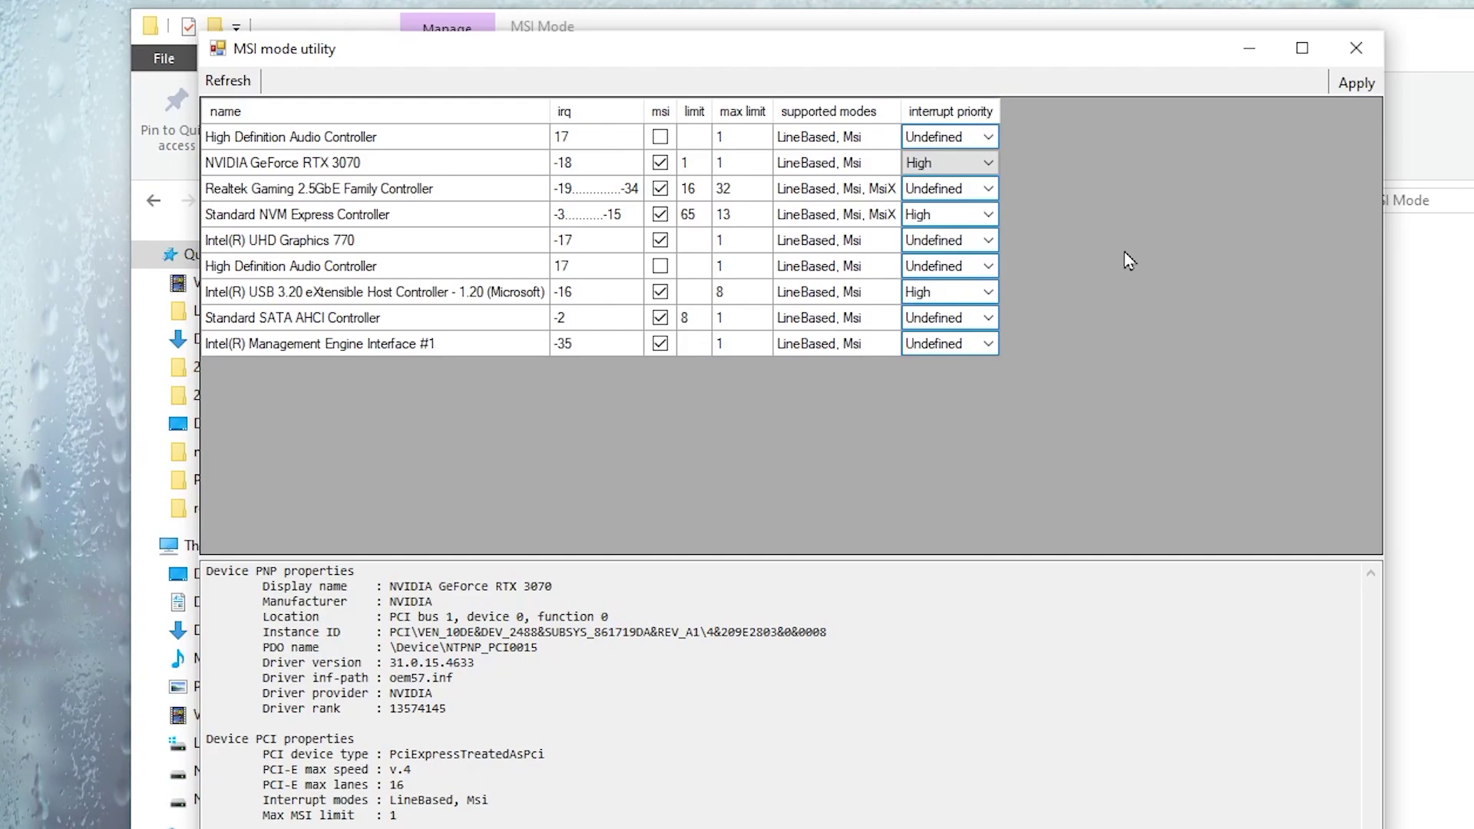
{"action": "left_click", "coordinate": [1356, 84]}
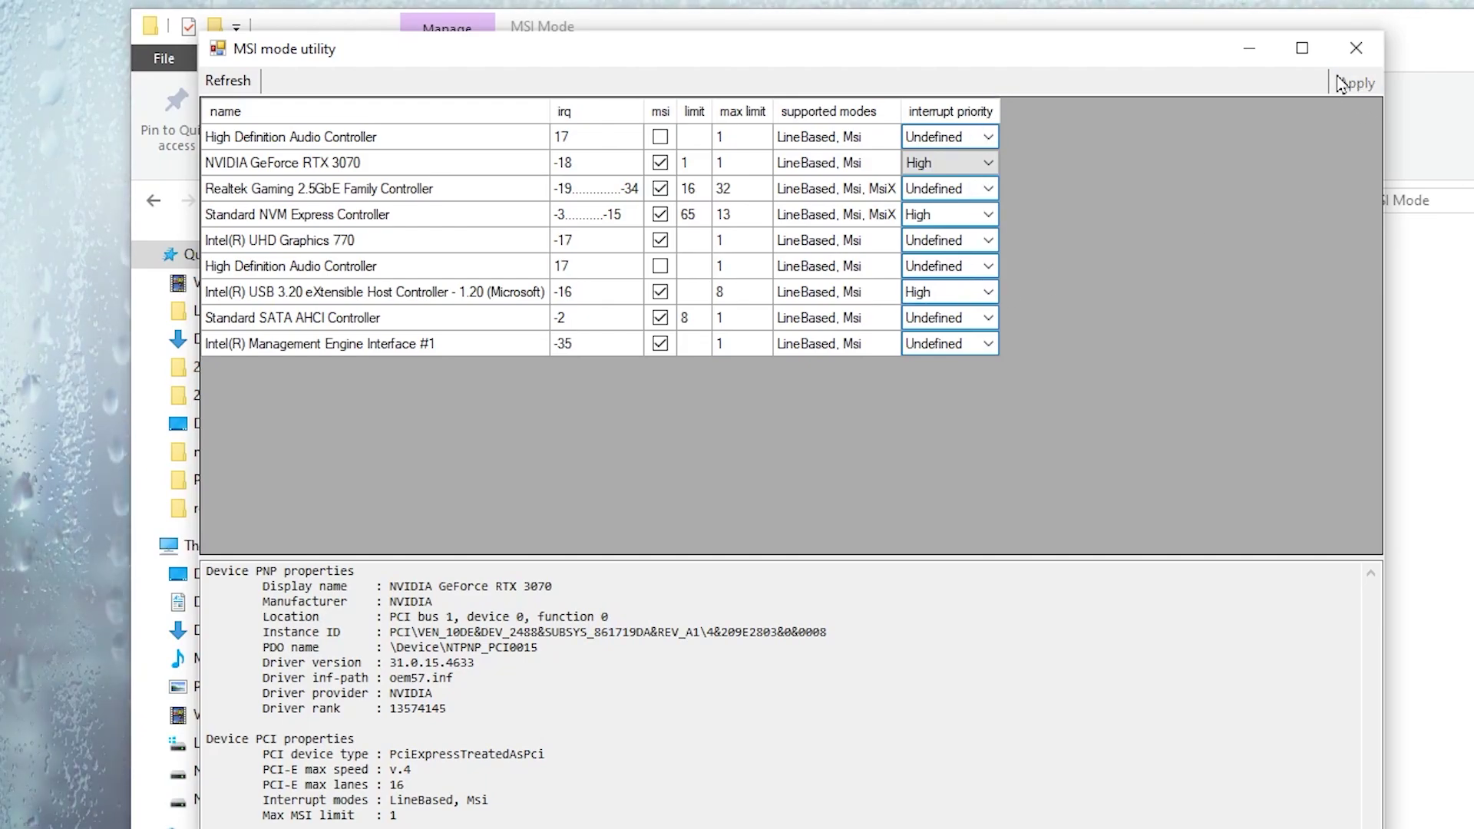
{"action": "left_click", "coordinate": [1356, 49]}
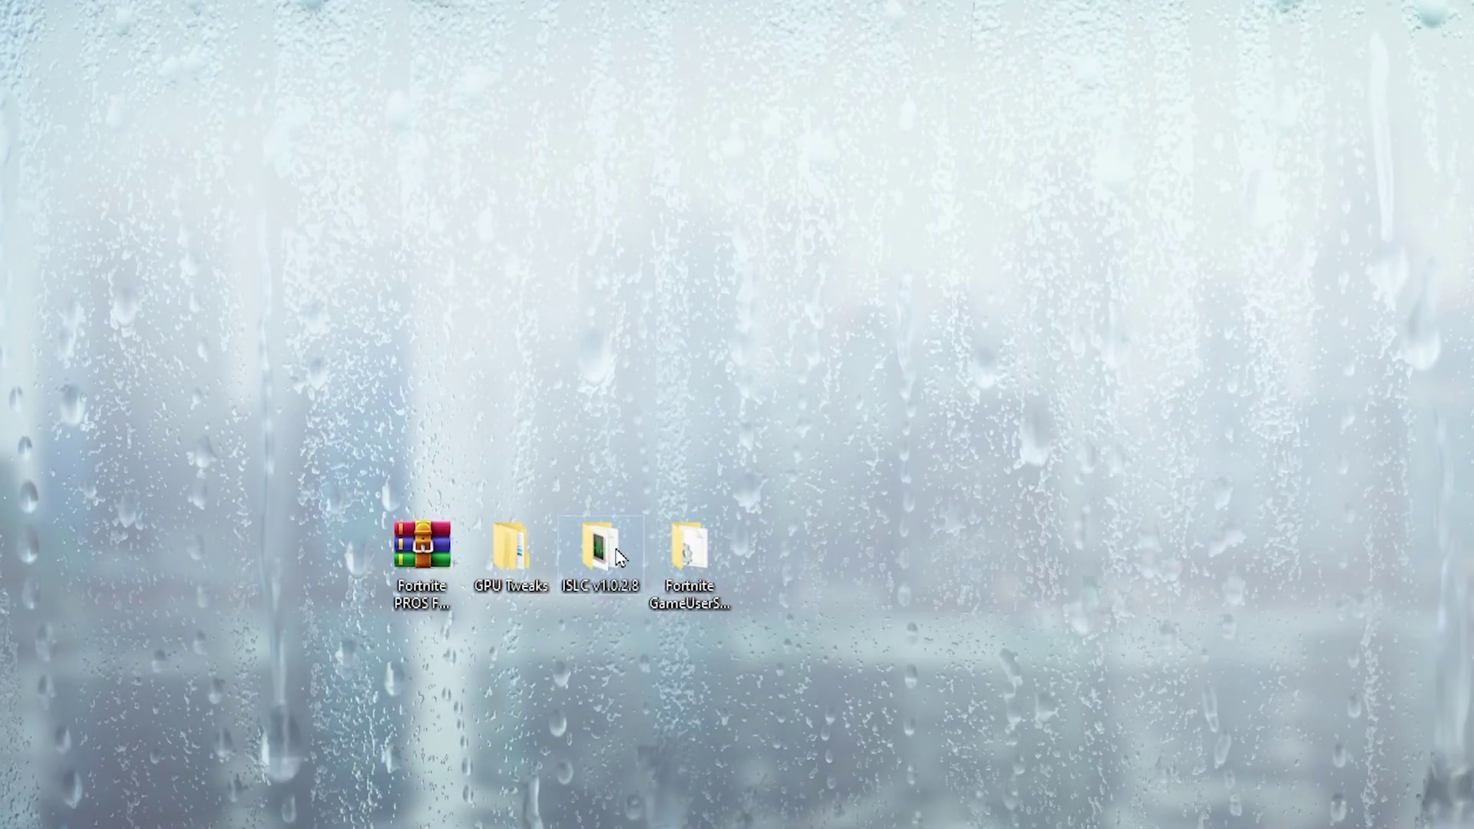
- Run Intelligent standby list cleaner ISLC.exe as administrator from the desktop folder ISLC v1.0.2.8
{"action": "double_click", "coordinate": [600, 559]}
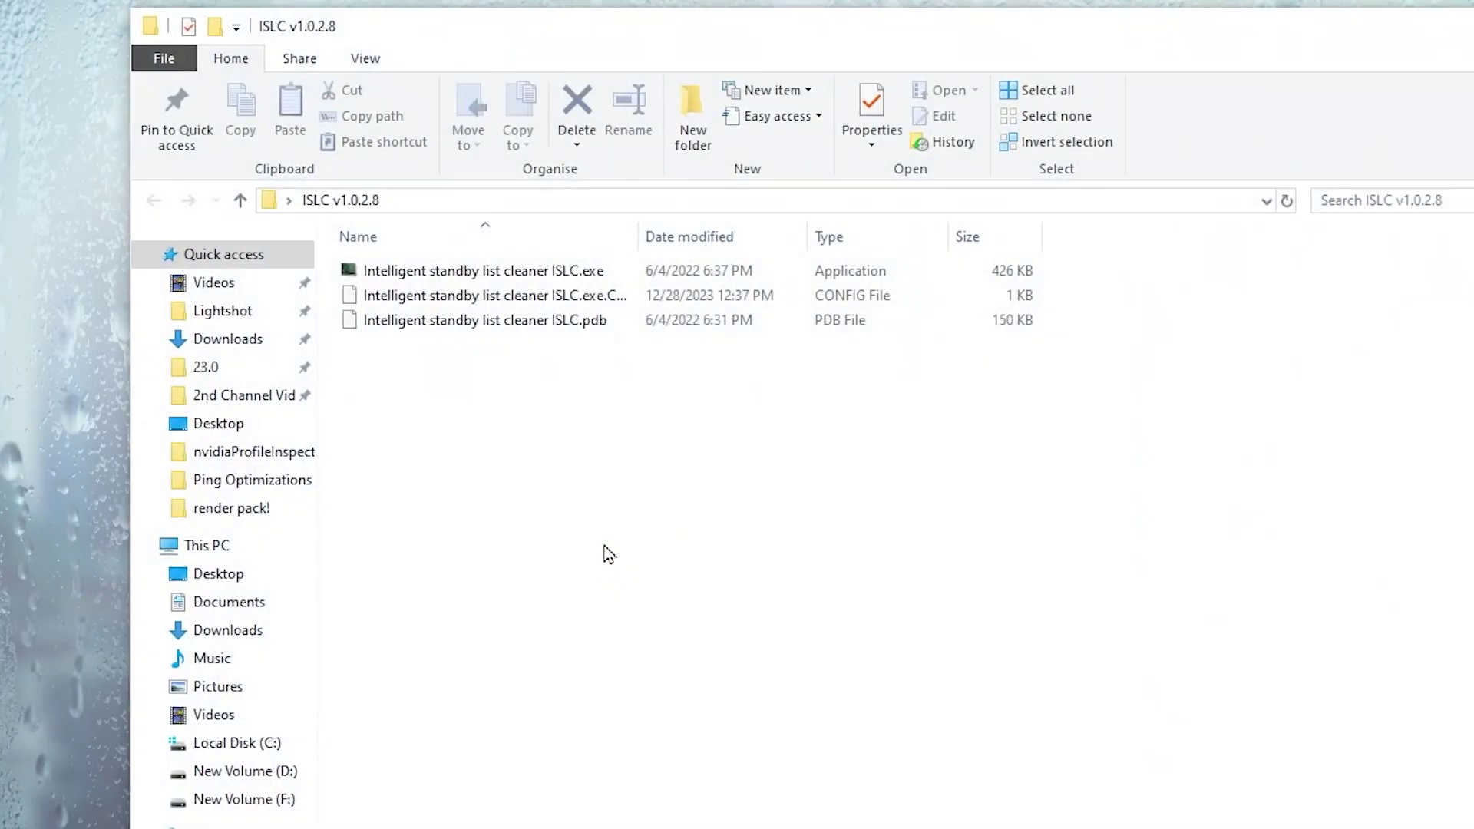
{"action": "right_click", "coordinate": [467, 271]}
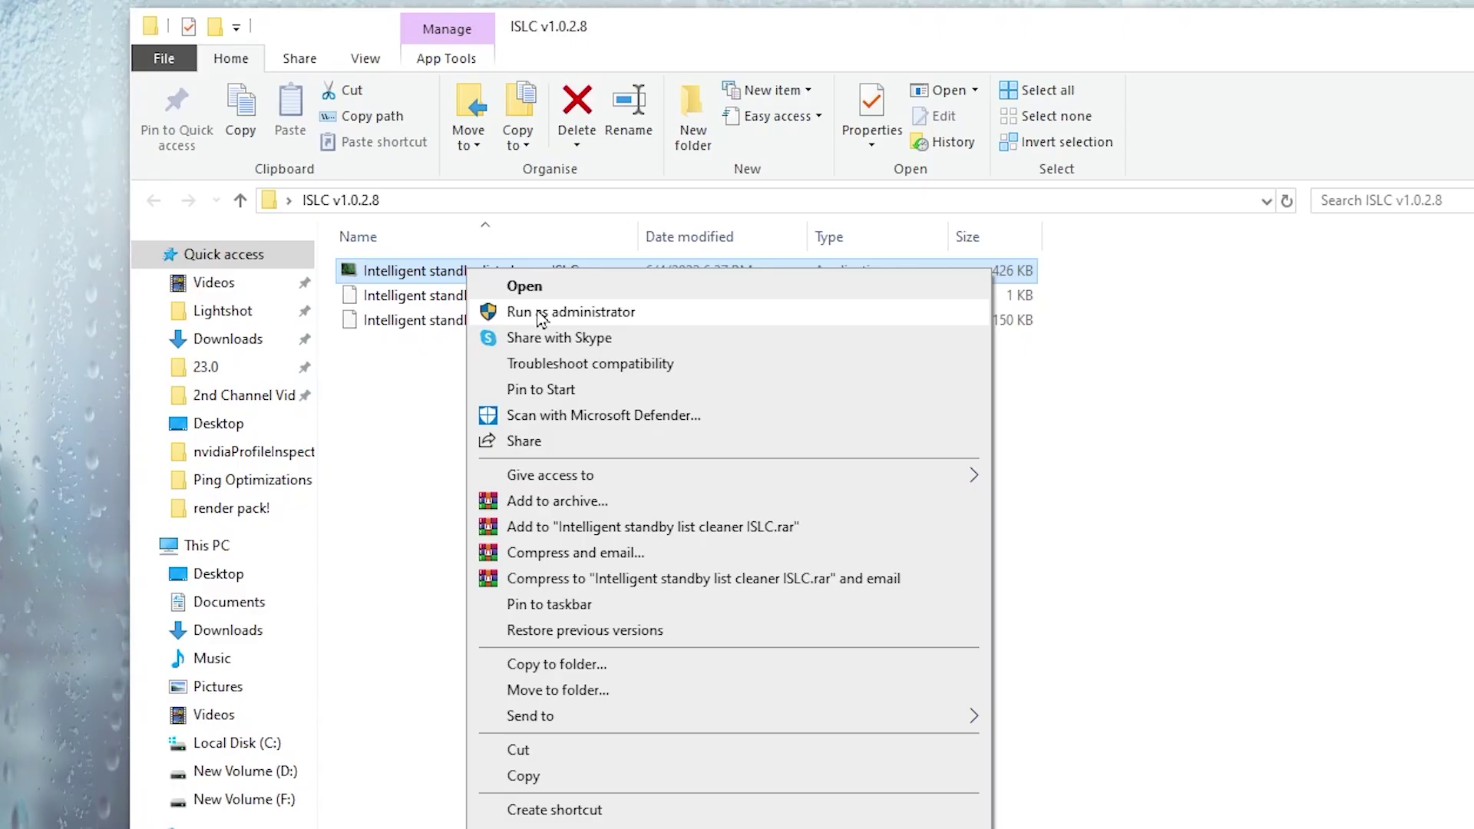
{"action": "left_click", "coordinate": [542, 312]}
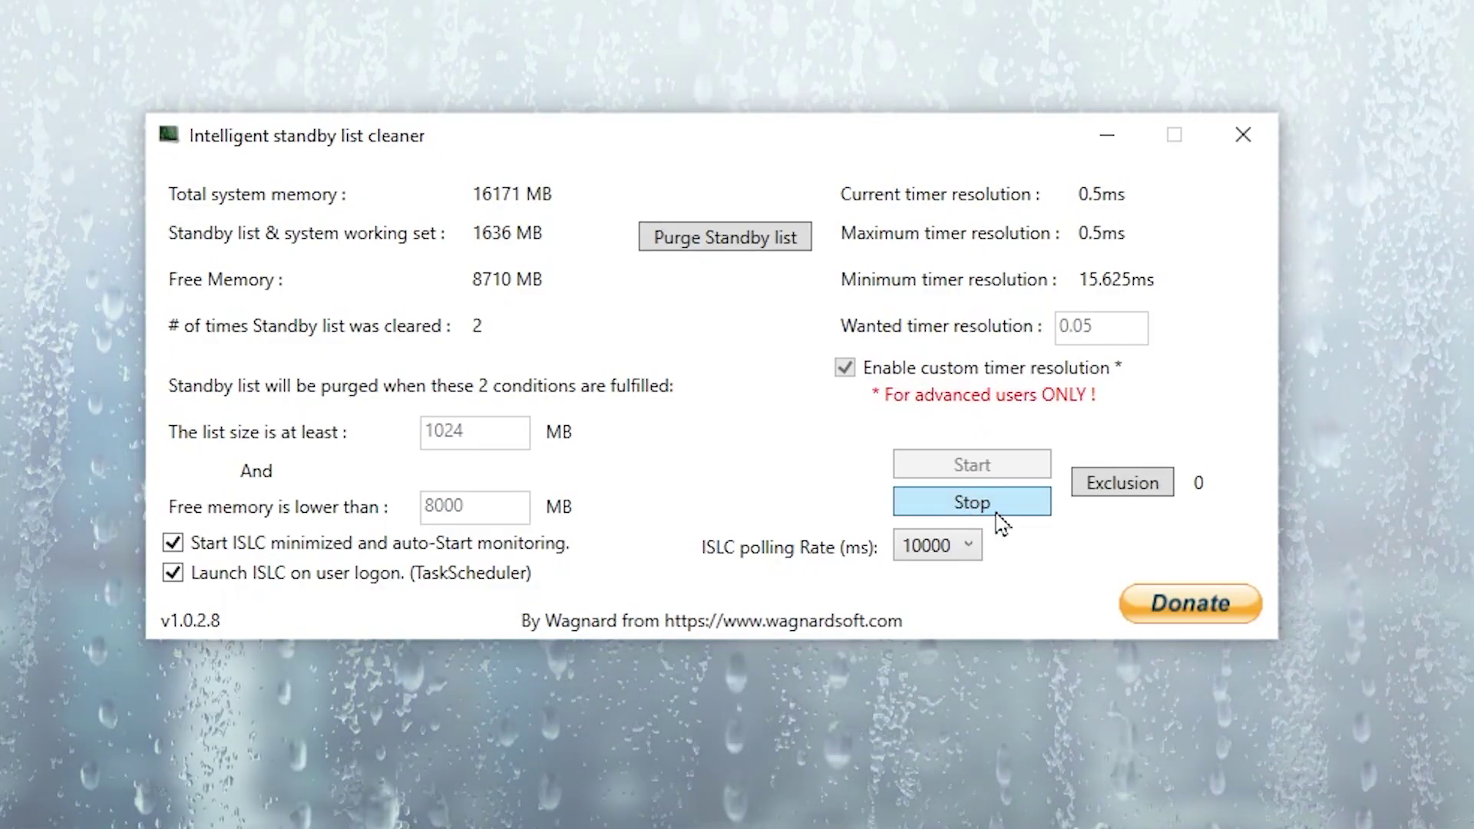
- Stop and restart the standby list monitoring, and minimize the Intelligent standby list cleaner window
{"action": "left_click", "coordinate": [976, 521]}
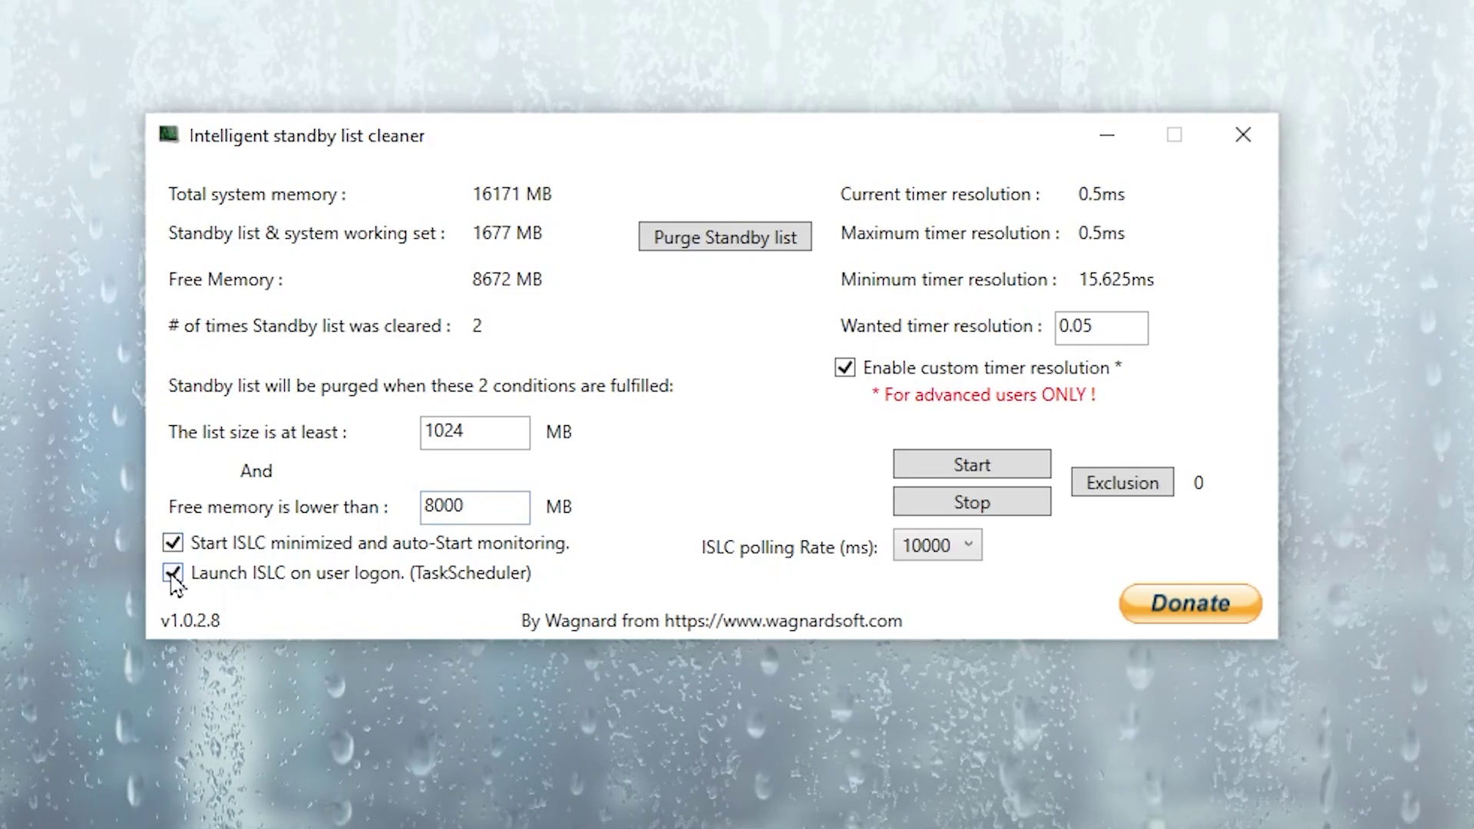
{"action": "left_click", "coordinate": [998, 463]}
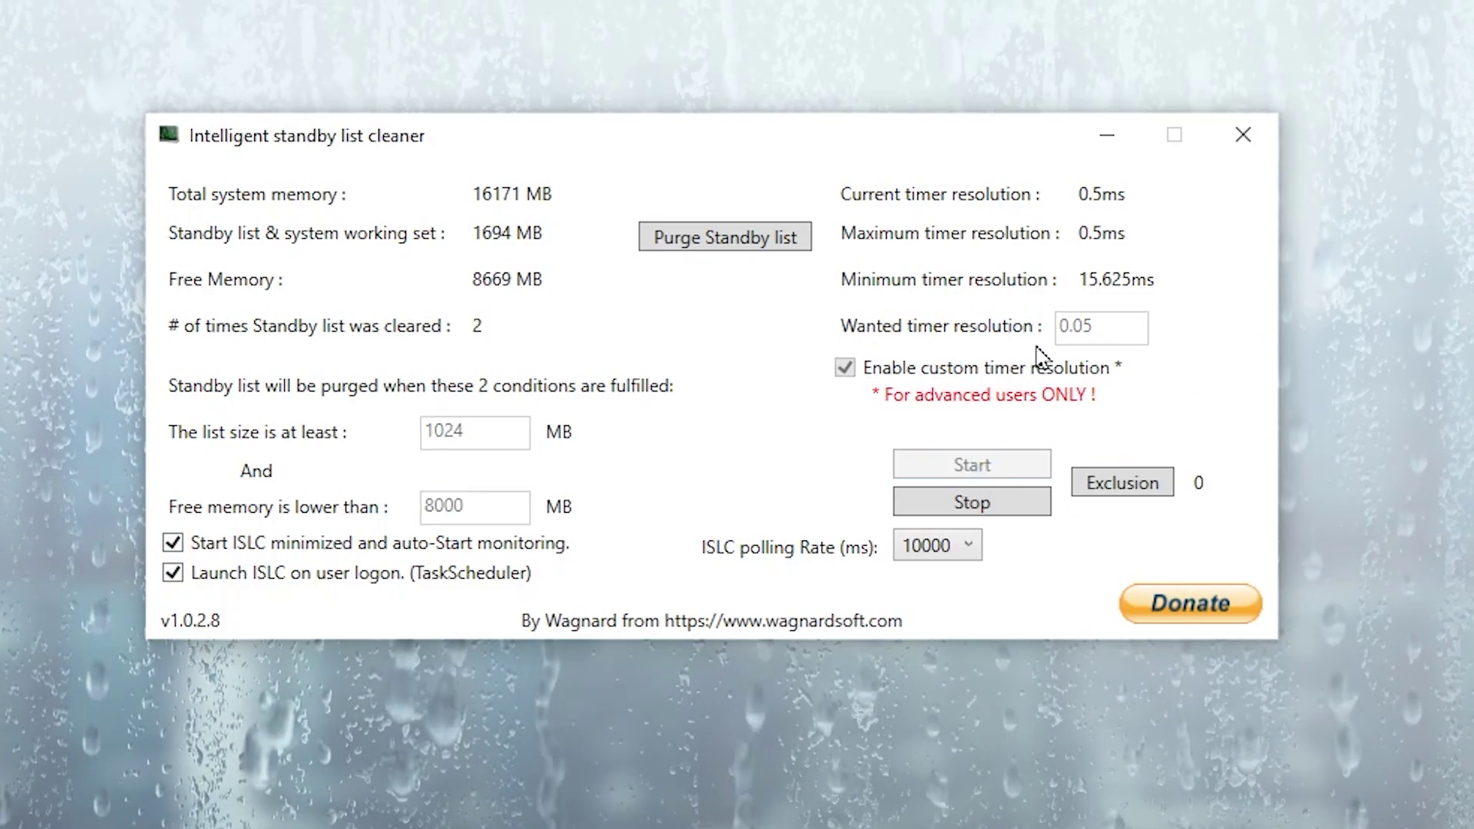
{"action": "left_click", "coordinate": [1124, 141]}
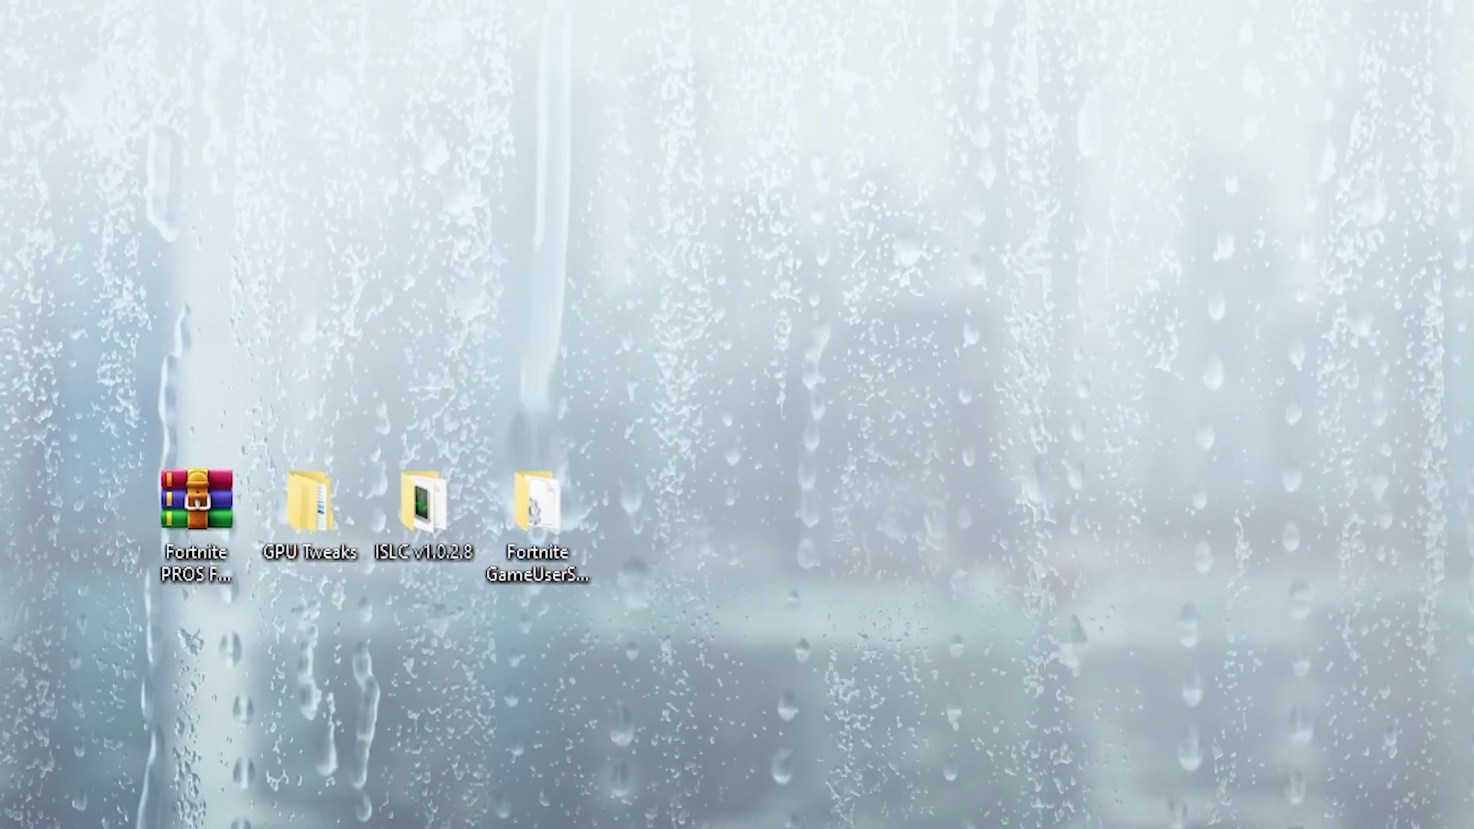
- Copy GameUserSettings.ini from the desktop folder Fortnite GameUserSetttings
{"action": "double_click", "coordinate": [548, 551]}
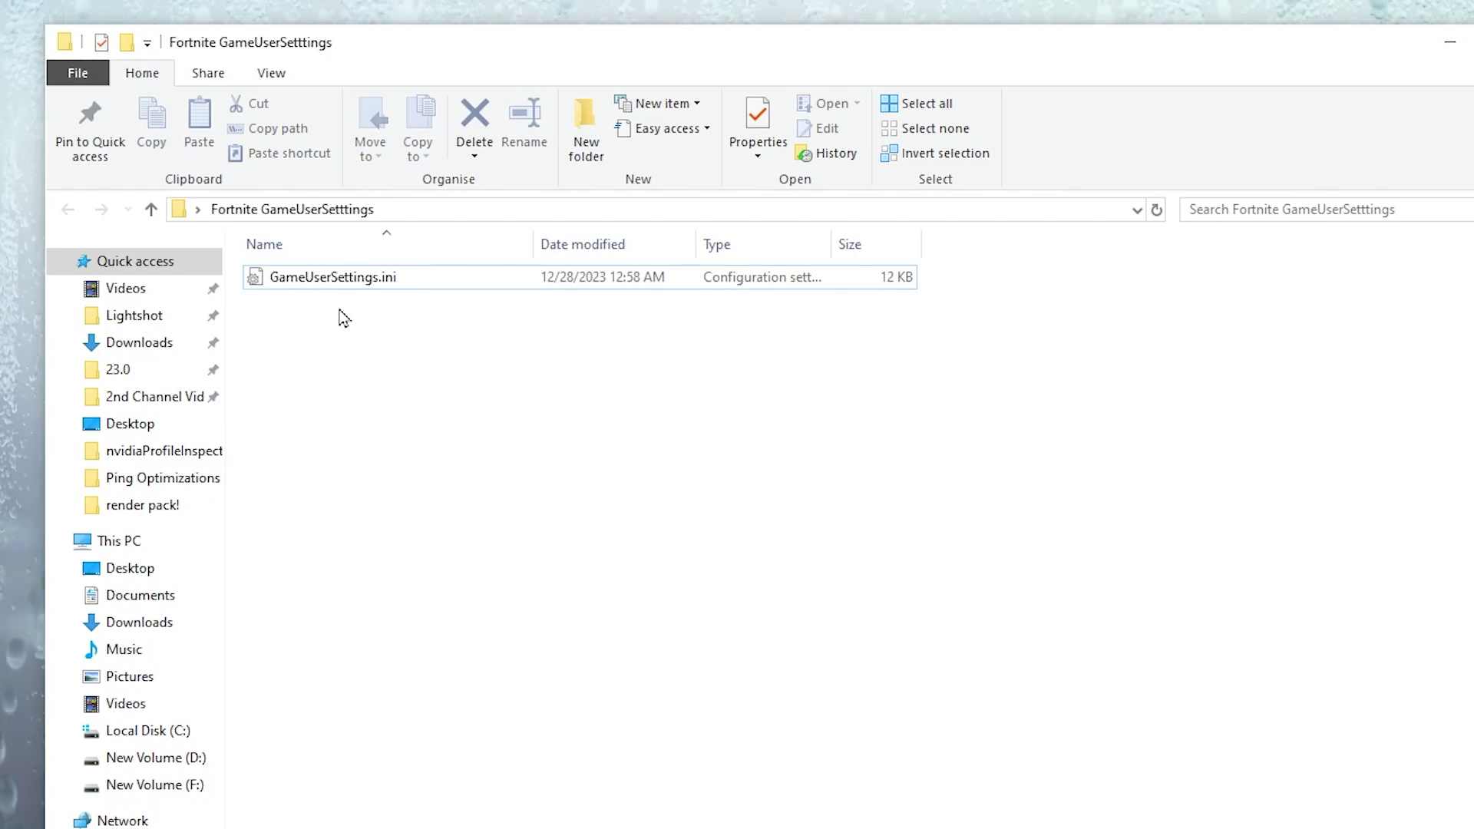
{"action": "left_click", "coordinate": [298, 284]}
{"action": "right_click", "coordinate": [314, 283]}
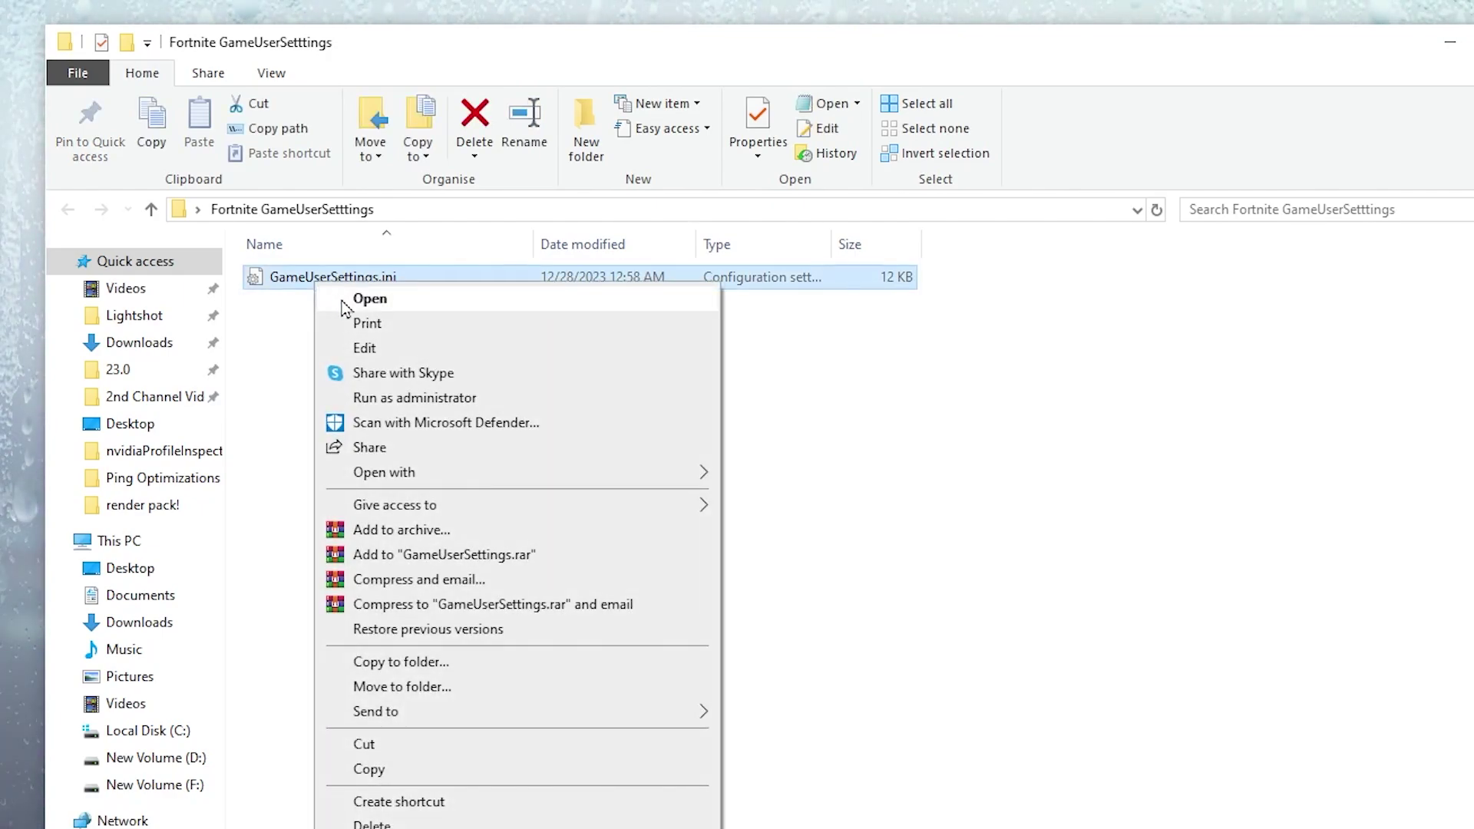
{"action": "left_click", "coordinate": [375, 768]}
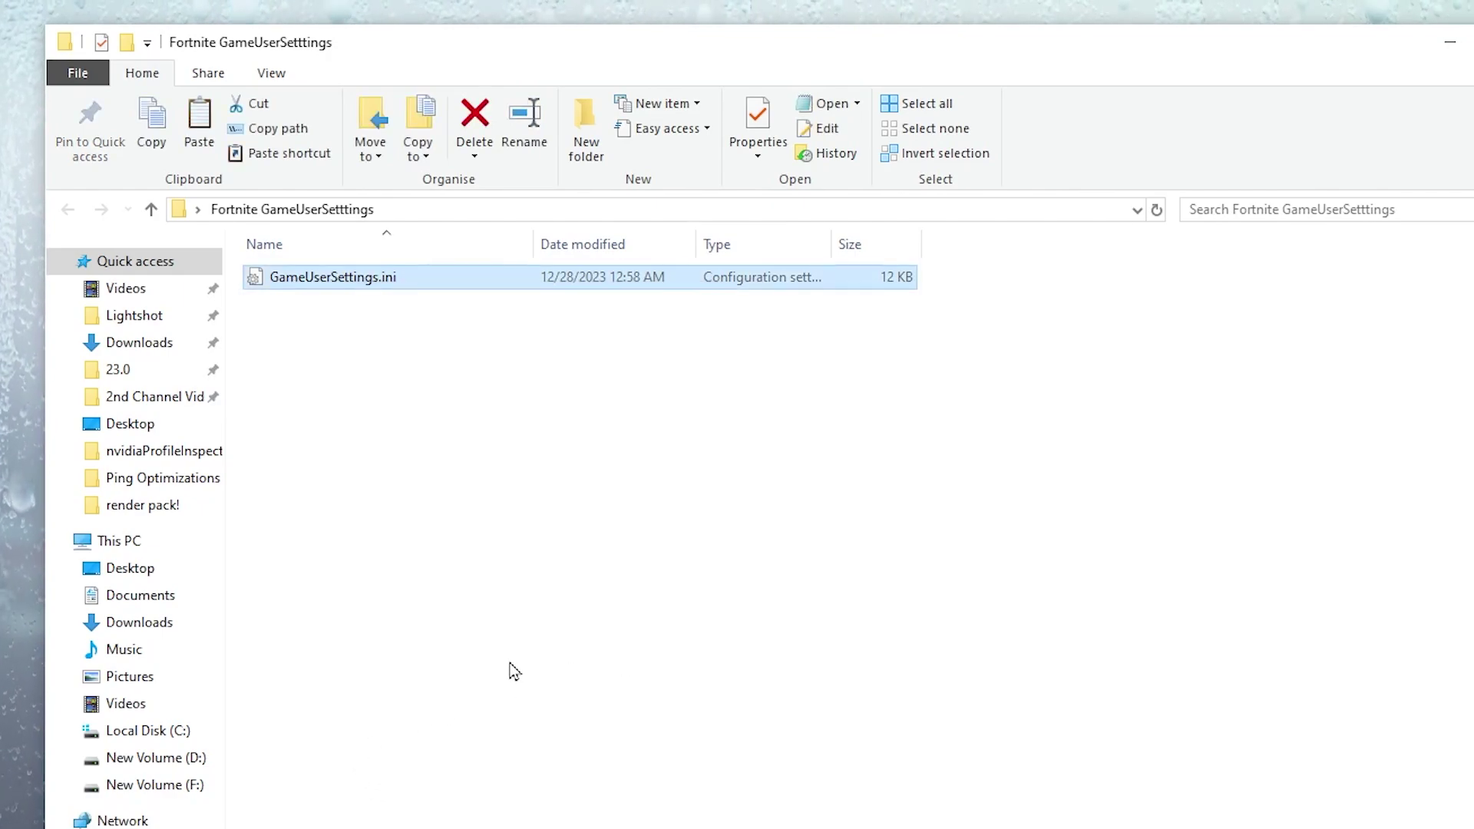
- Open the local AppData folder and go to FortniteGame\Saved\Config\WindowsClient
{"action": "key", "text": "super+r"}
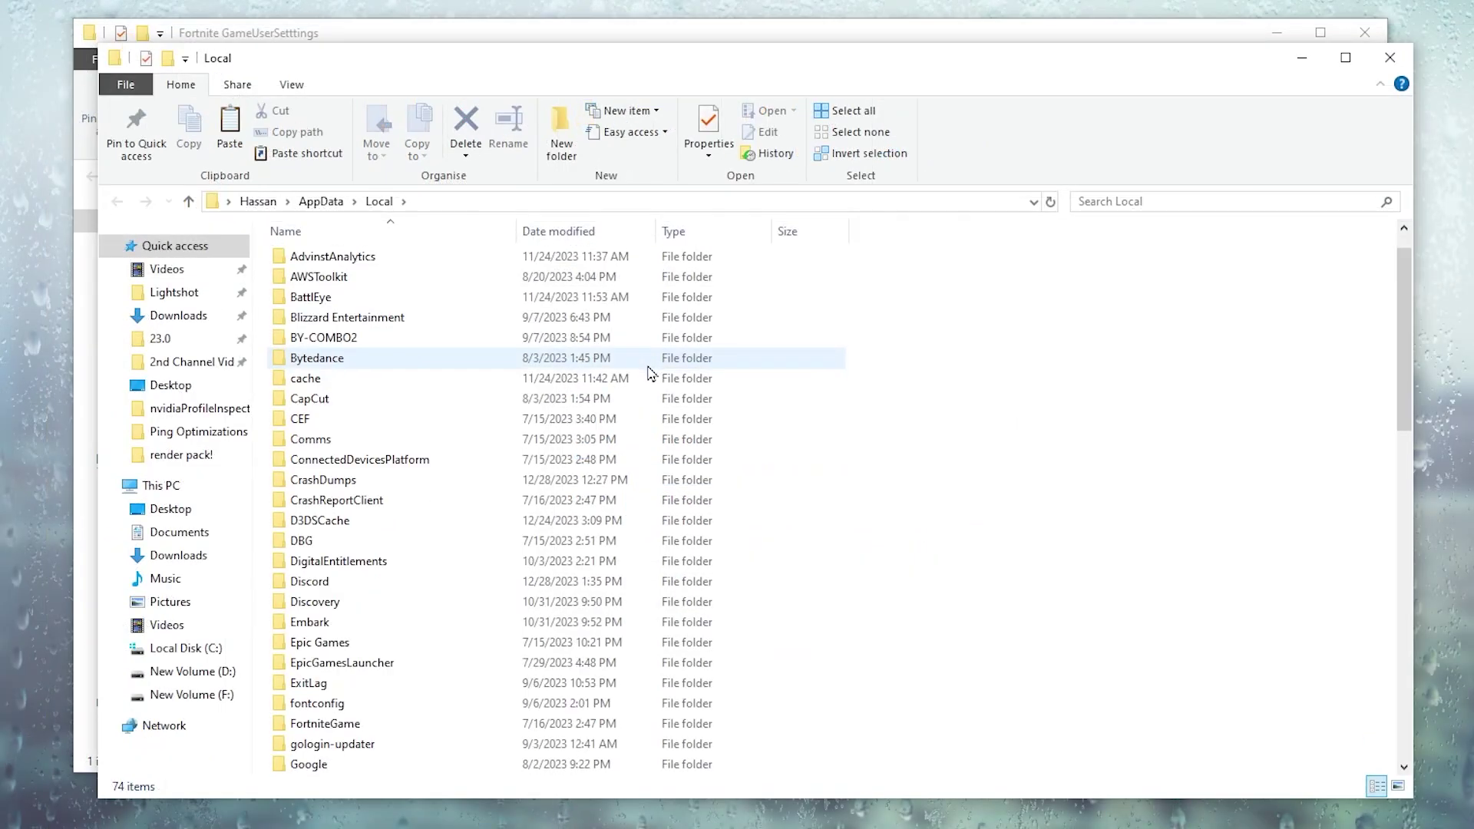
{"action": "scroll", "coordinate": [658, 376], "scroll_direction": "down", "scroll_amount": 1}
{"action": "left_click", "coordinate": [335, 671]}
{"action": "double_click", "coordinate": [335, 671]}
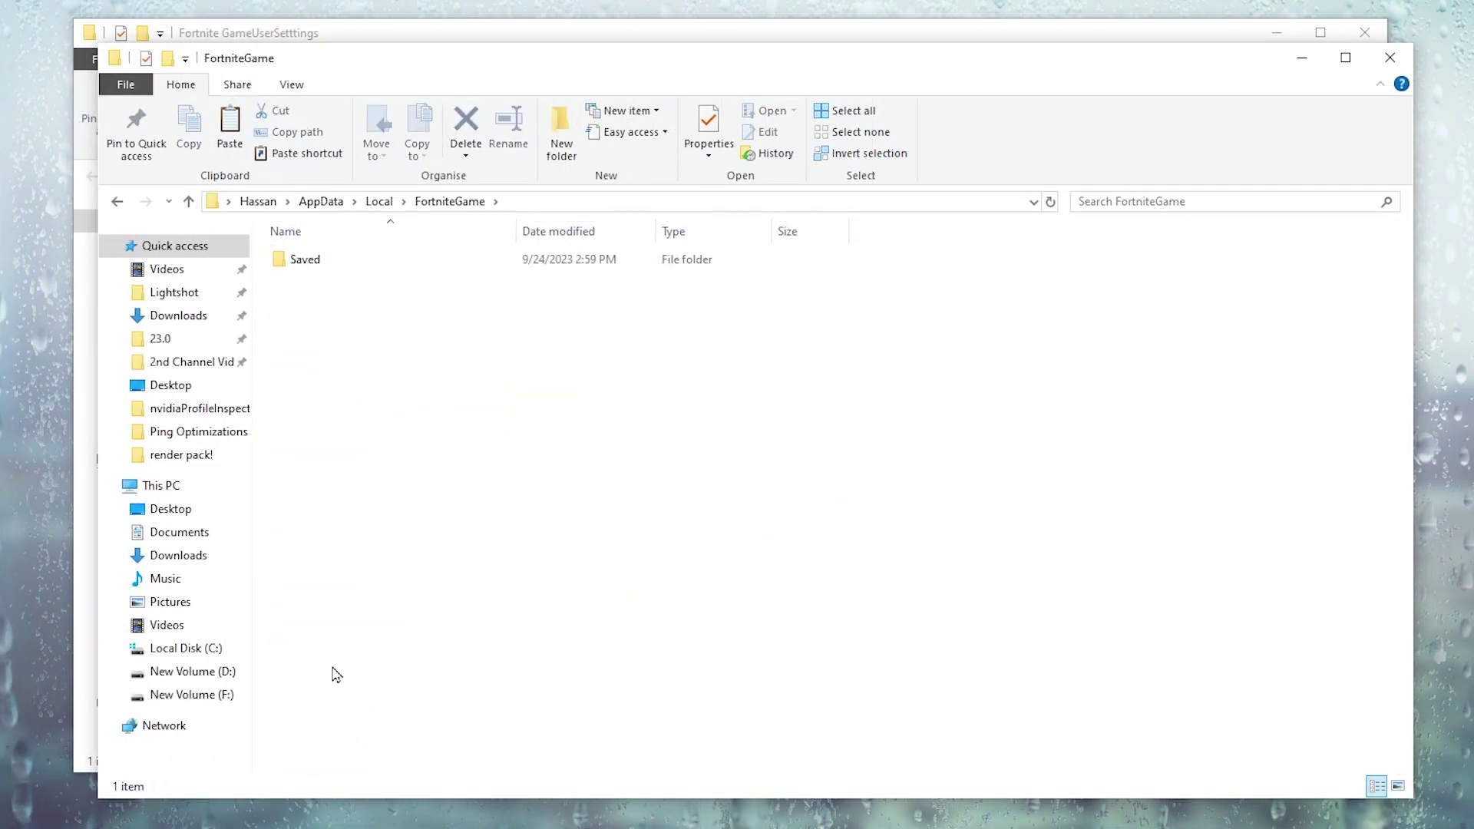
{"action": "double_click", "coordinate": [307, 258]}
{"action": "double_click", "coordinate": [329, 283]}
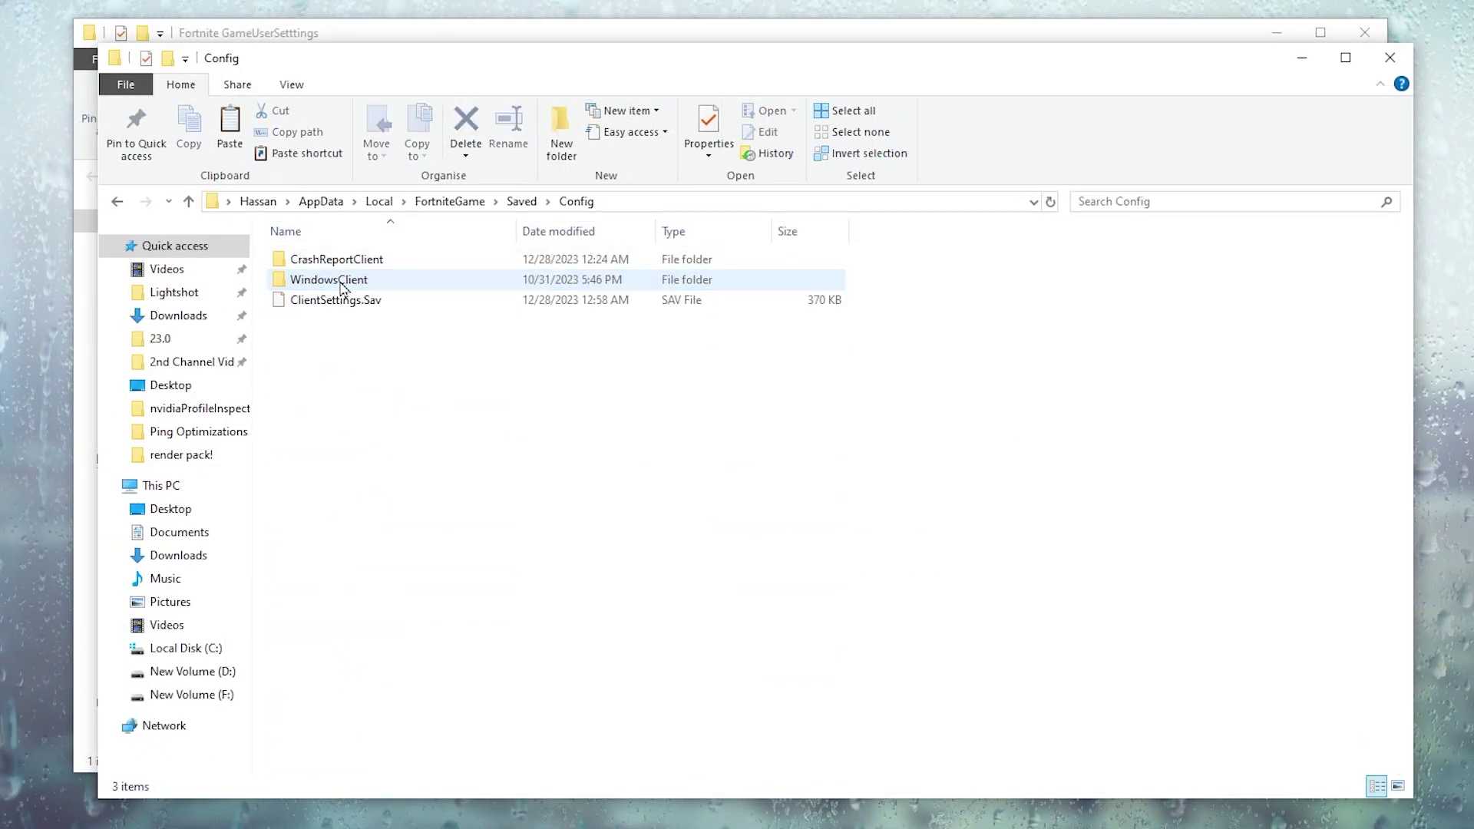
{"action": "double_click", "coordinate": [343, 285]}
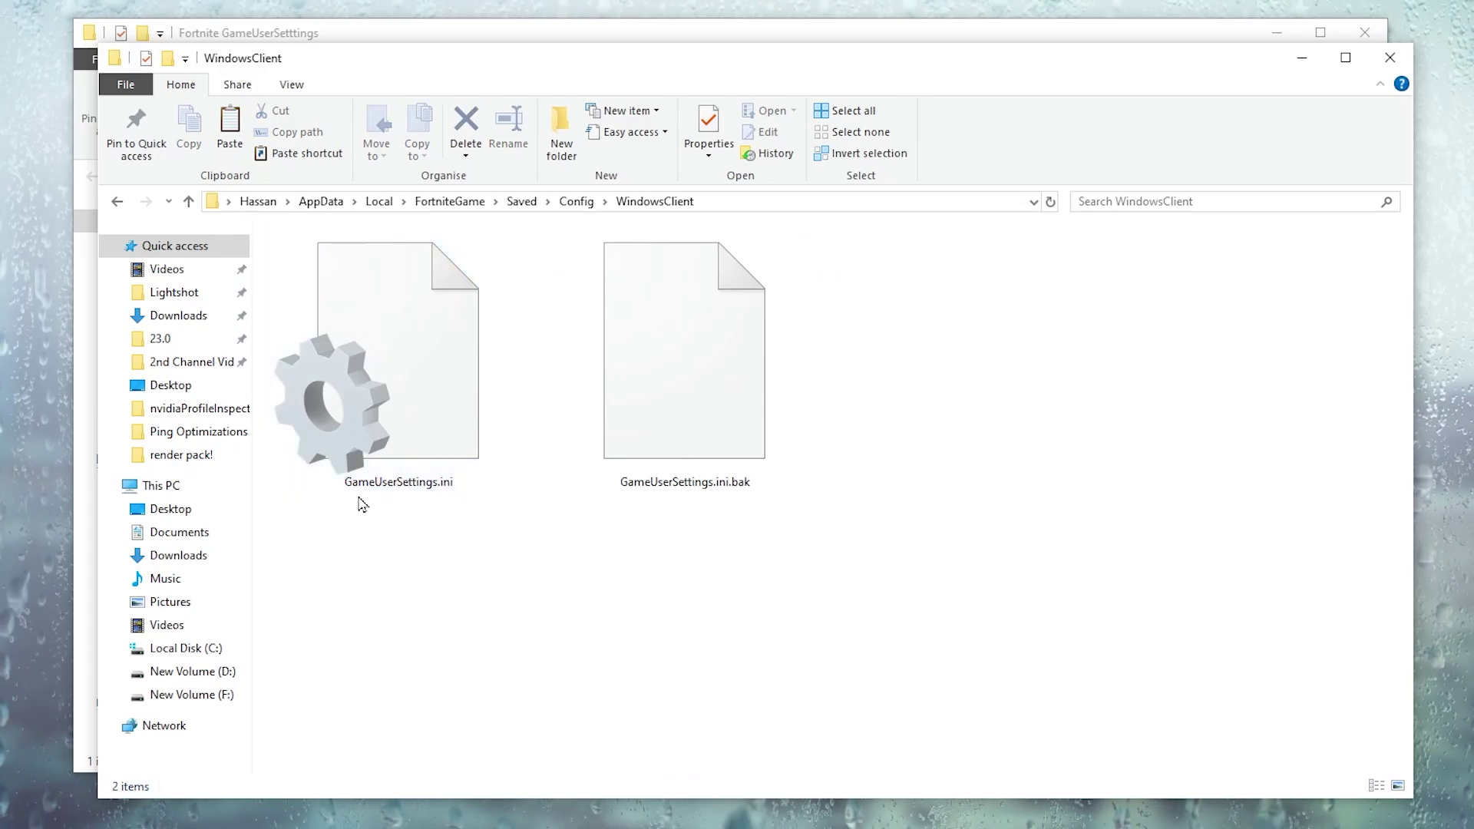
- Paste the copied GameUserSettings.ini into the WindowsClient folder, replacing the existing file, and close the folder window
{"action": "right_click", "coordinate": [511, 562]}
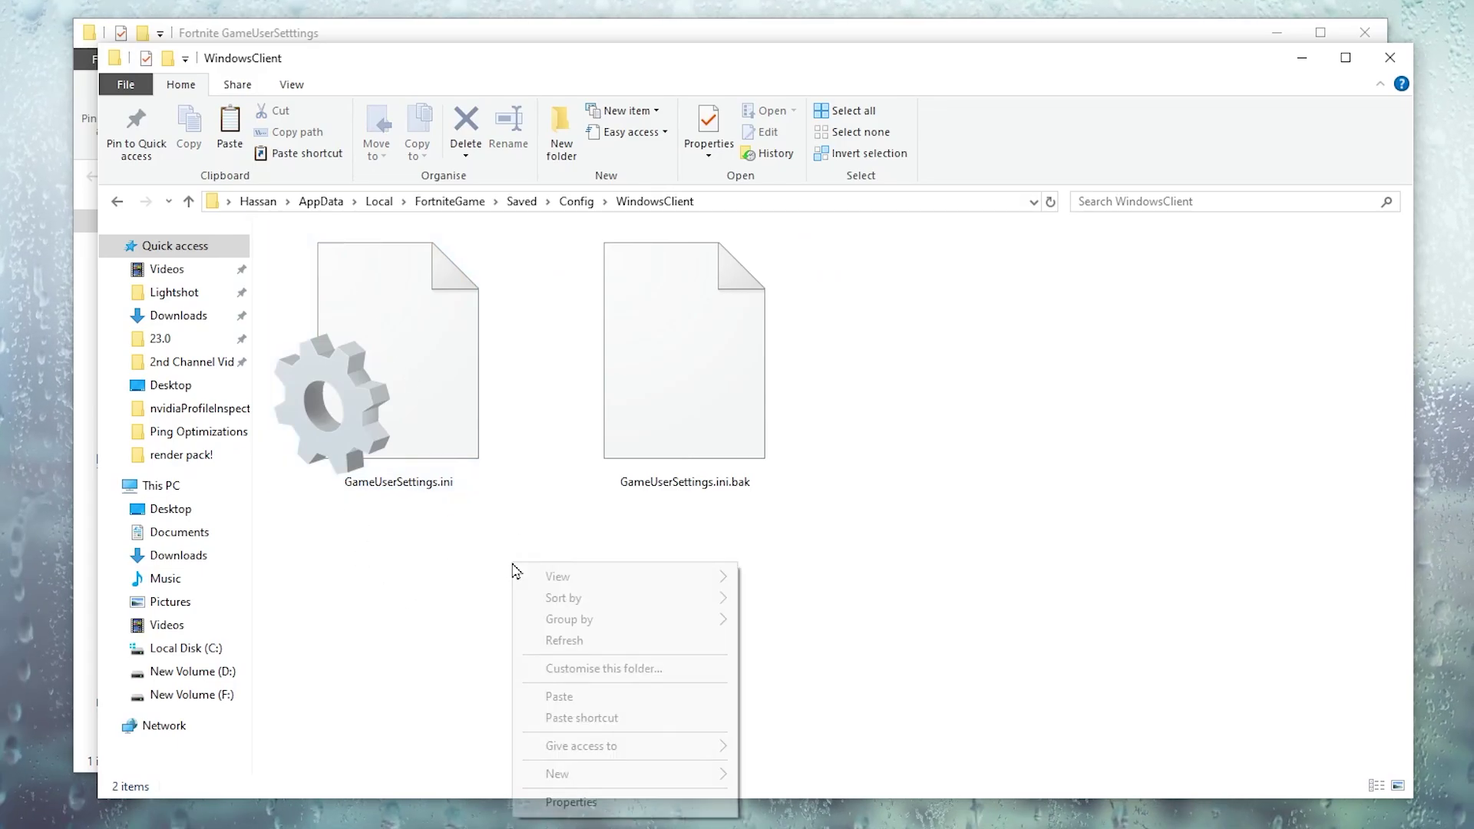
{"action": "left_click", "coordinate": [592, 698]}
{"action": "left_click", "coordinate": [565, 305]}
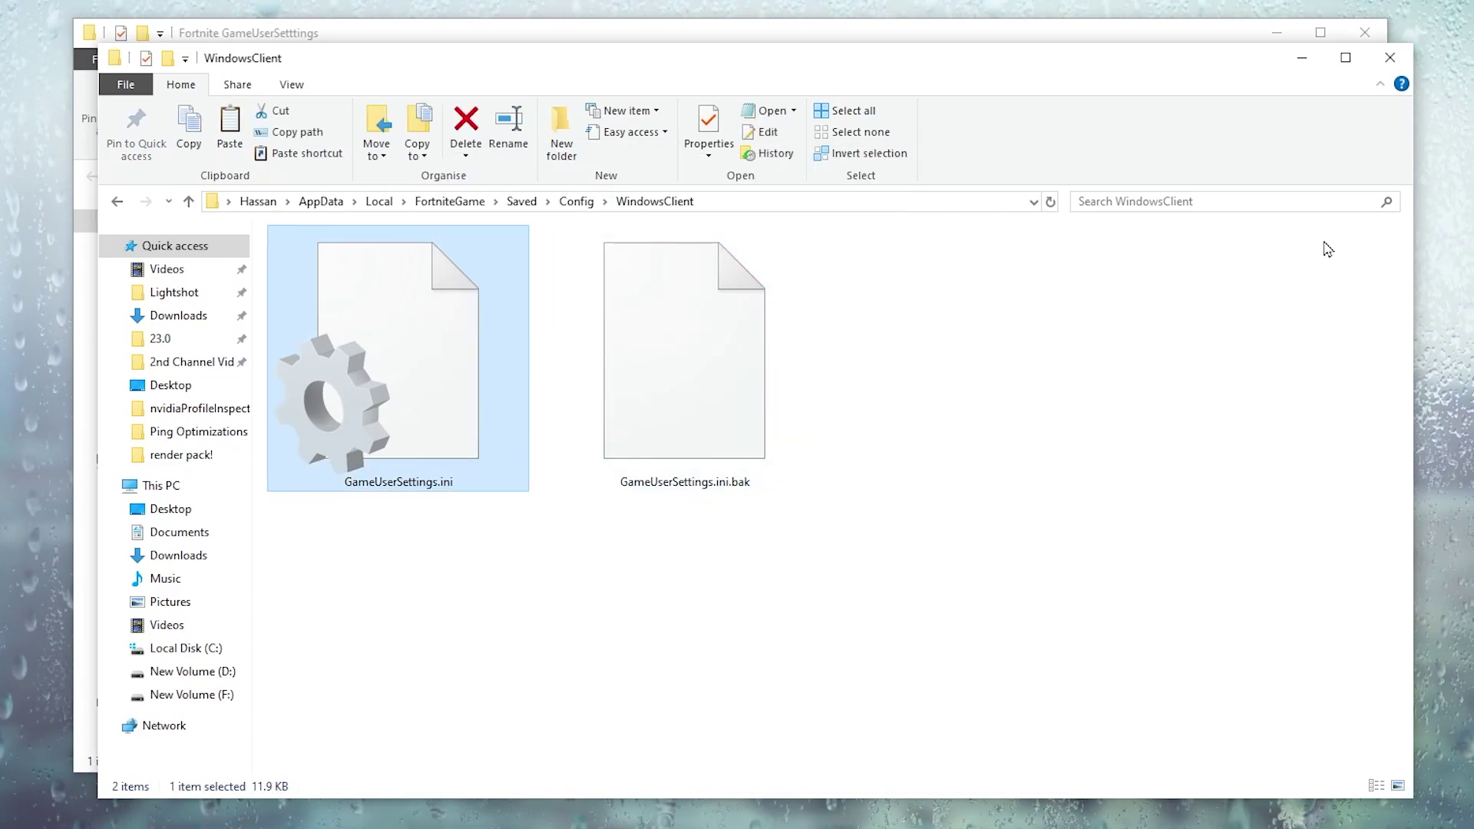
{"action": "left_click", "coordinate": [1390, 56]}
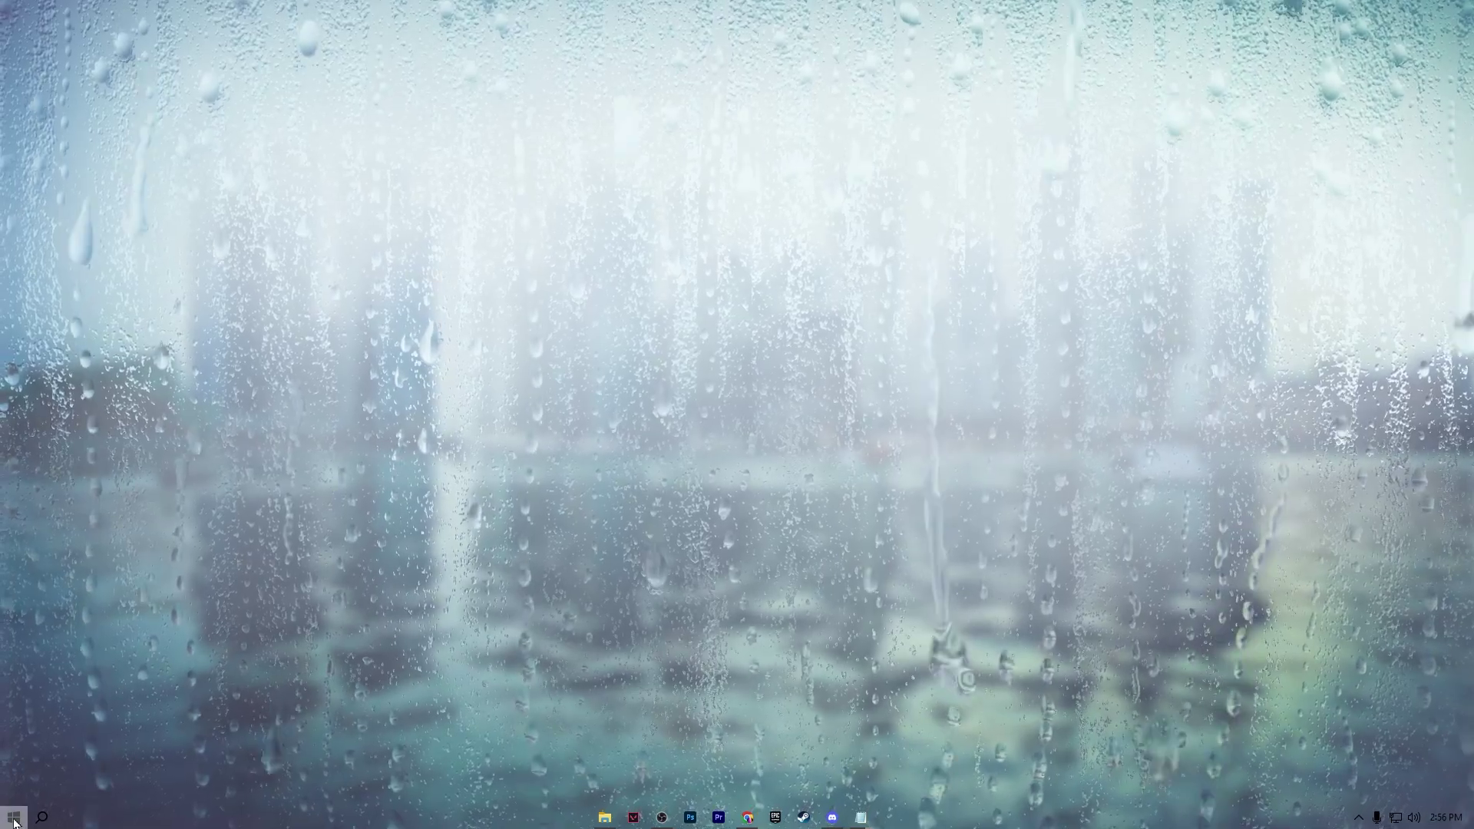
- Open Device Manager and check the power management options of the first HID-compliant mouse
{"action": "right_click", "coordinate": [13, 817]}
{"action": "left_click", "coordinate": [72, 488]}
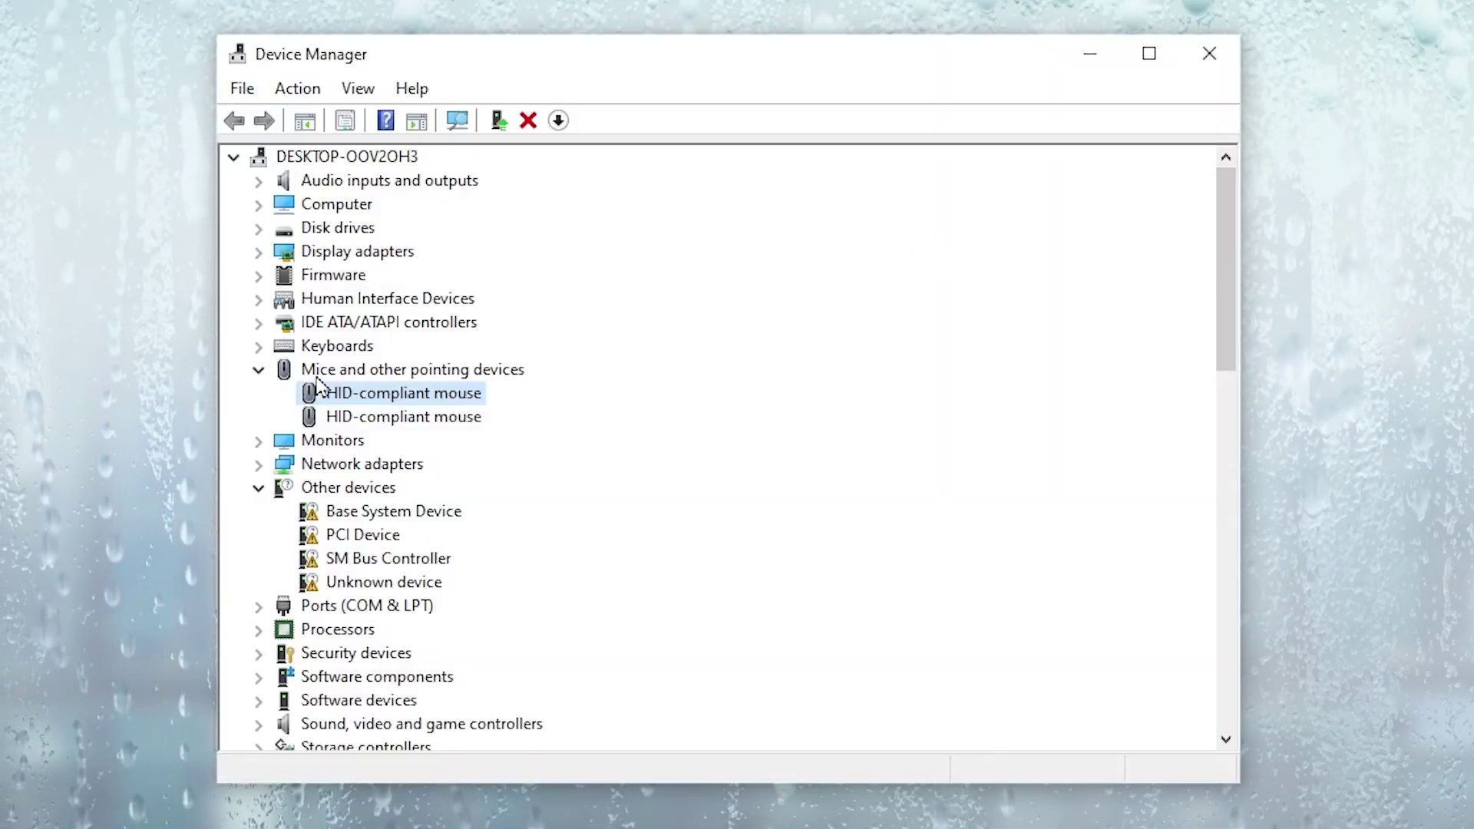
{"action": "right_click", "coordinate": [357, 391]}
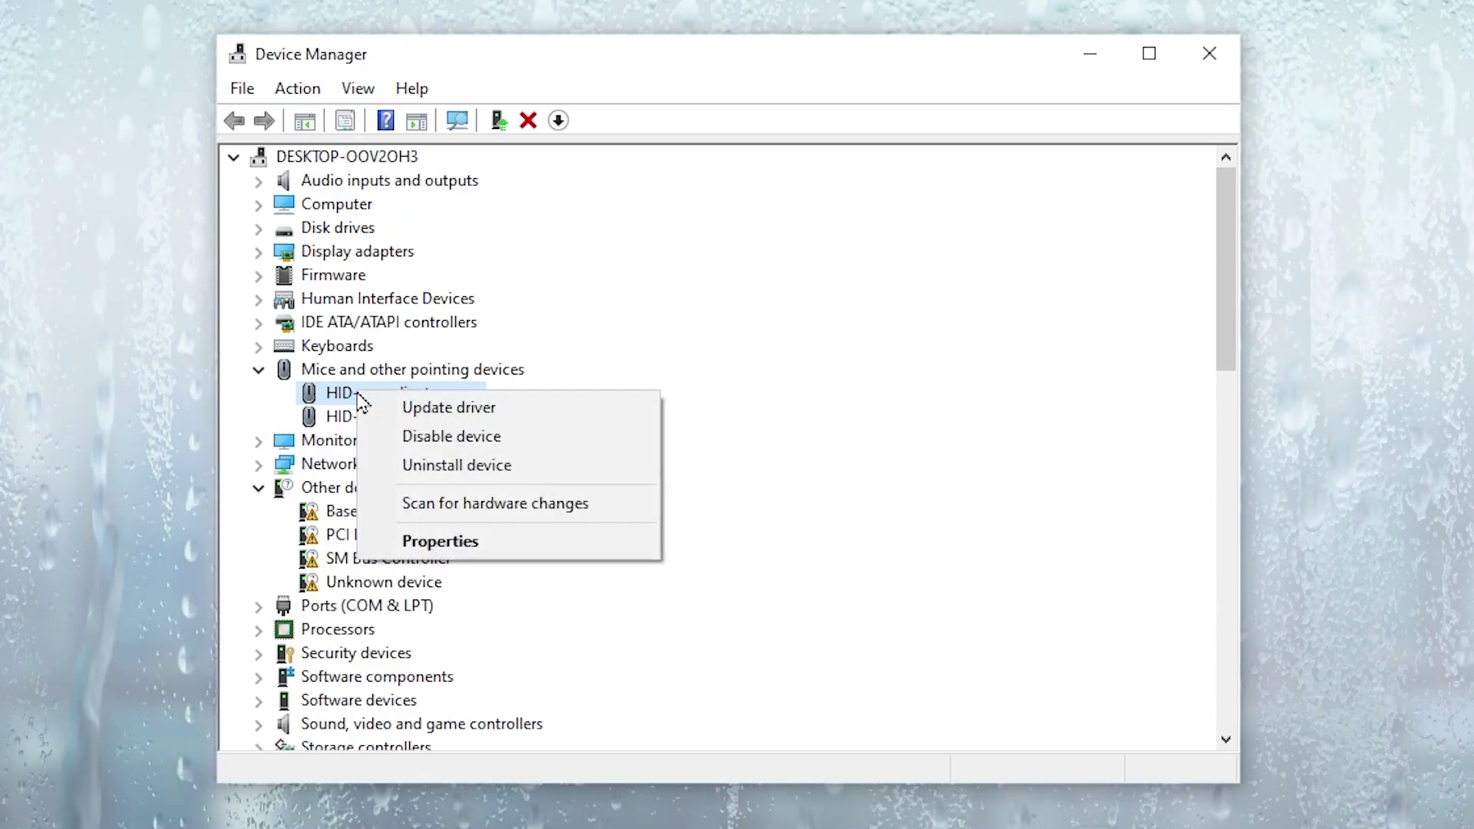
{"action": "left_click", "coordinate": [429, 539]}
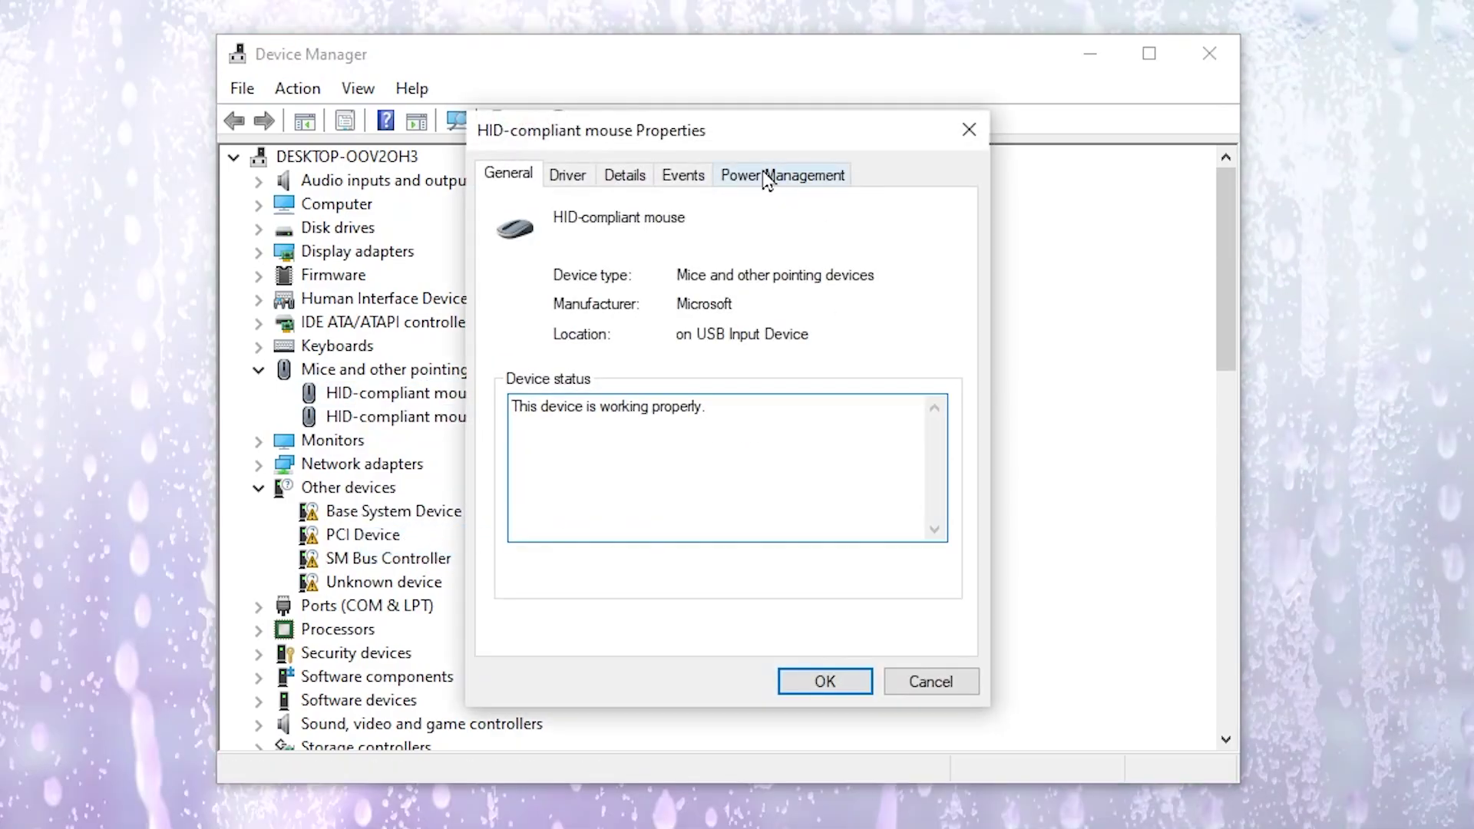
{"action": "left_click", "coordinate": [799, 179]}
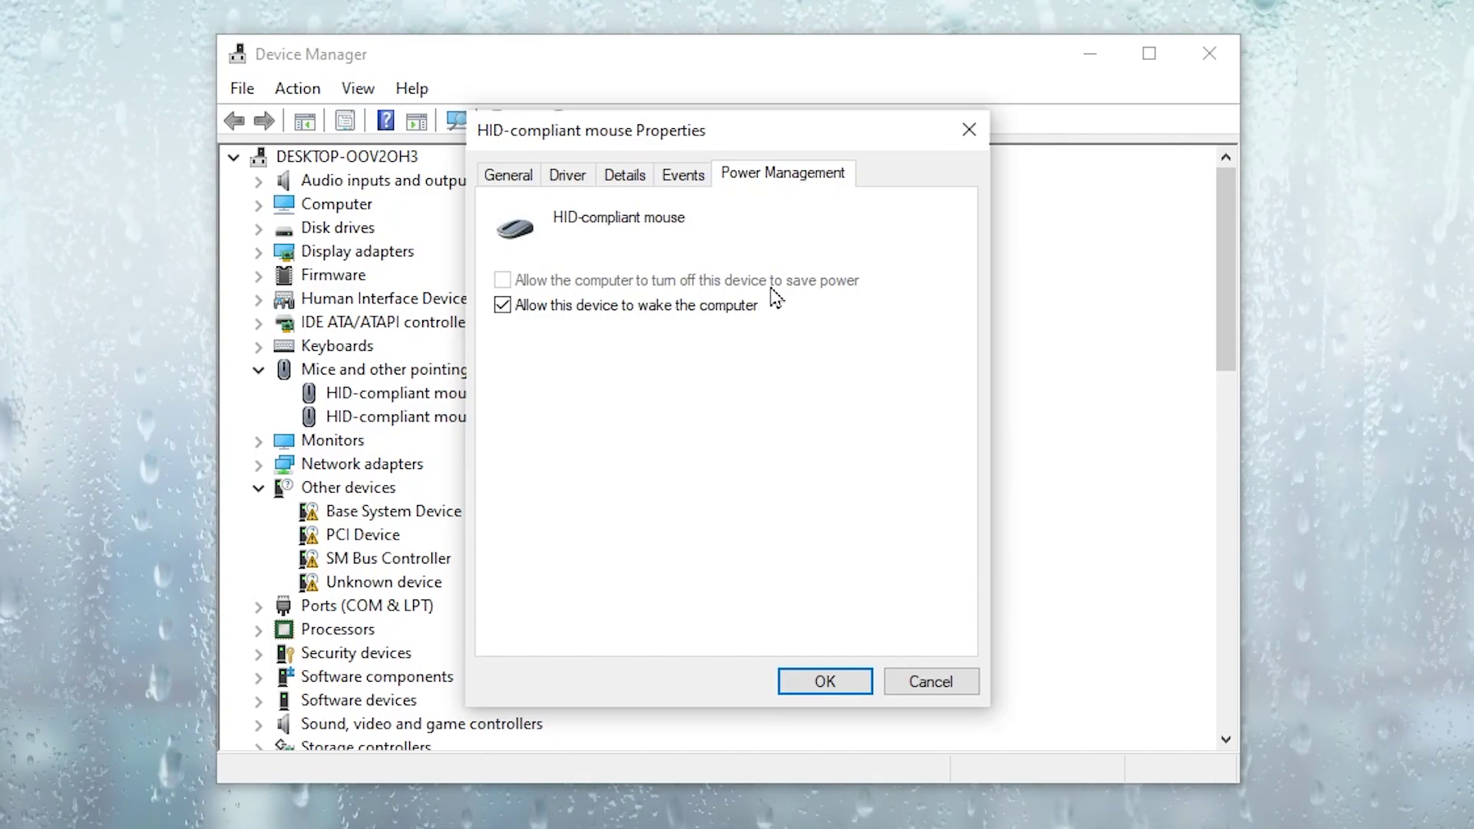
{"action": "left_click", "coordinate": [826, 683]}
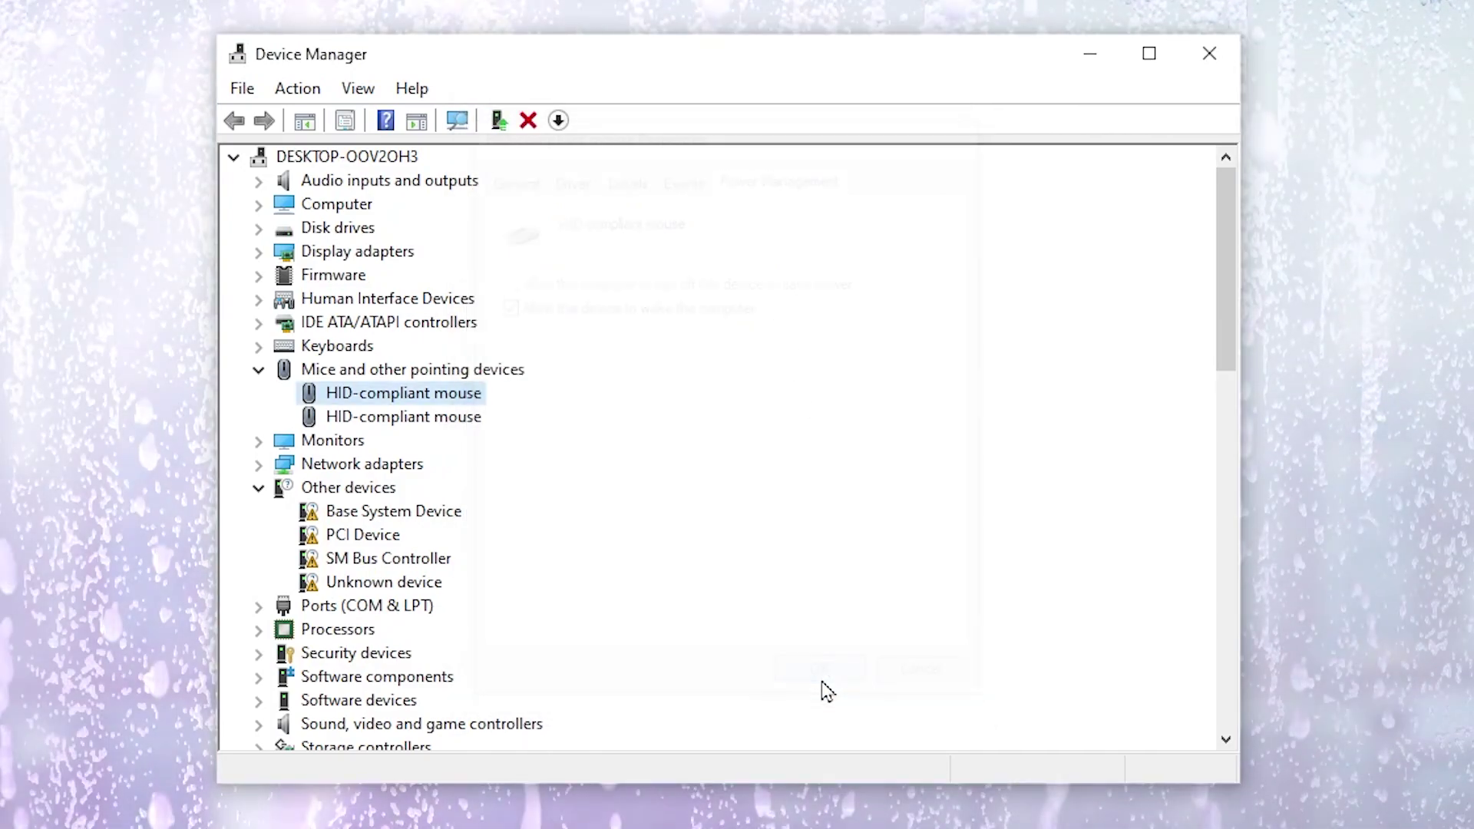
- Check the power management options of the second HID-compliant mouse in Device Manager
{"action": "right_click", "coordinate": [440, 416]}
{"action": "left_click", "coordinate": [553, 568]}
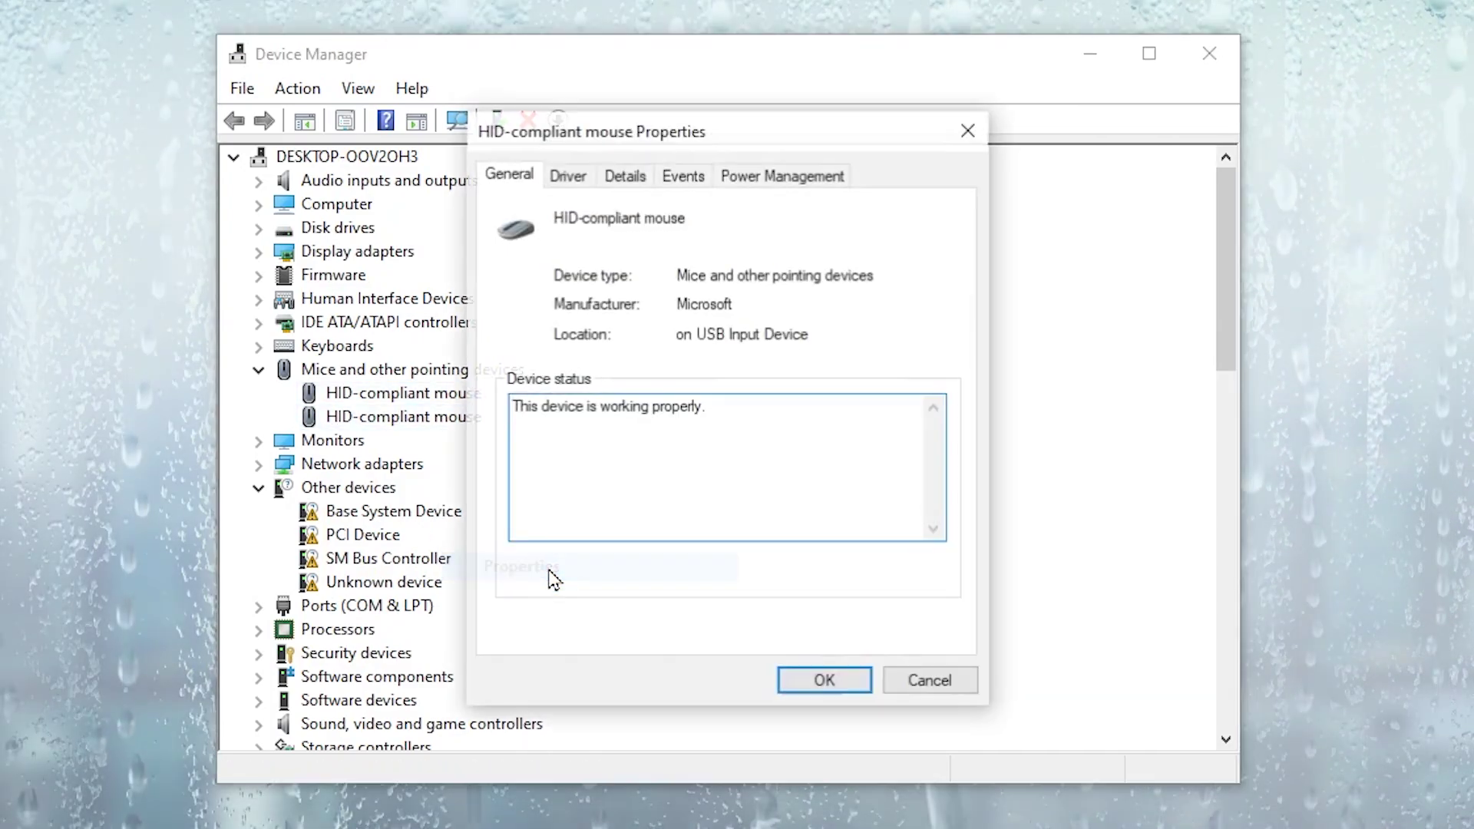
{"action": "left_click", "coordinate": [813, 183]}
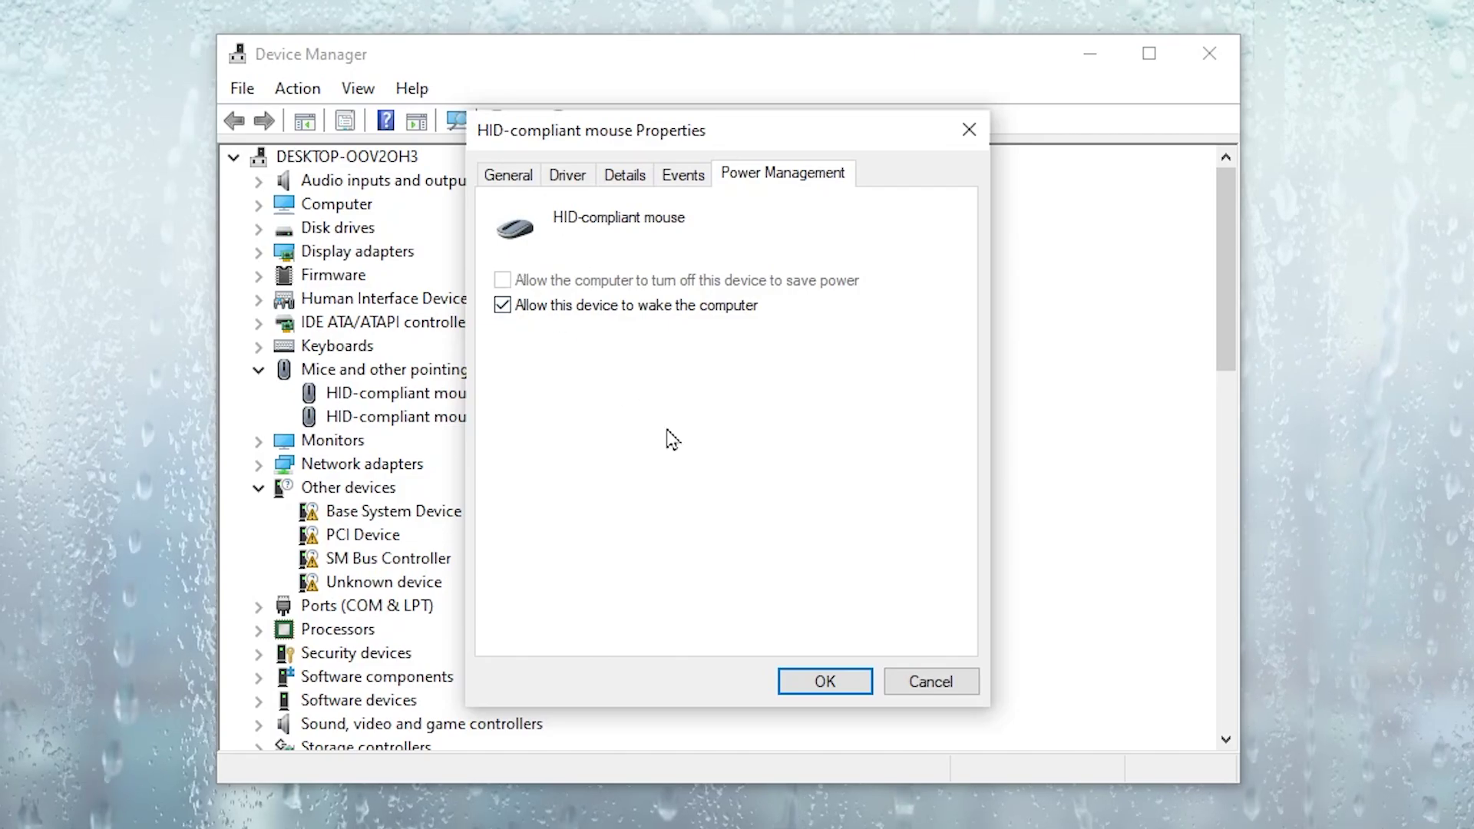
{"action": "left_click", "coordinate": [825, 682]}
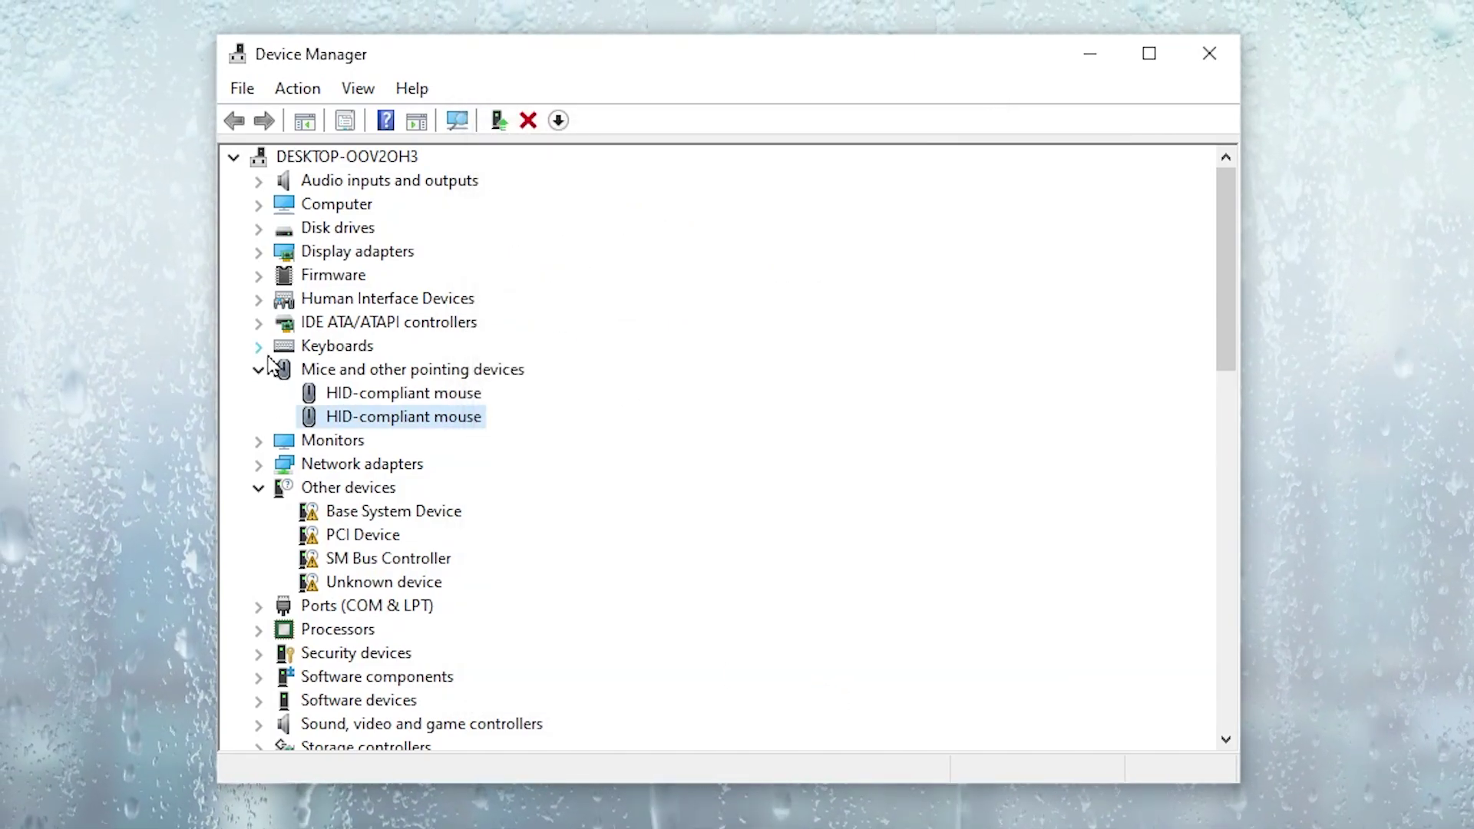
- Expand the Keyboards category and check the power management options of the first HID Keyboard Device
{"action": "left_click", "coordinate": [259, 347]}
{"action": "right_click", "coordinate": [384, 376]}
{"action": "left_click", "coordinate": [461, 487]}
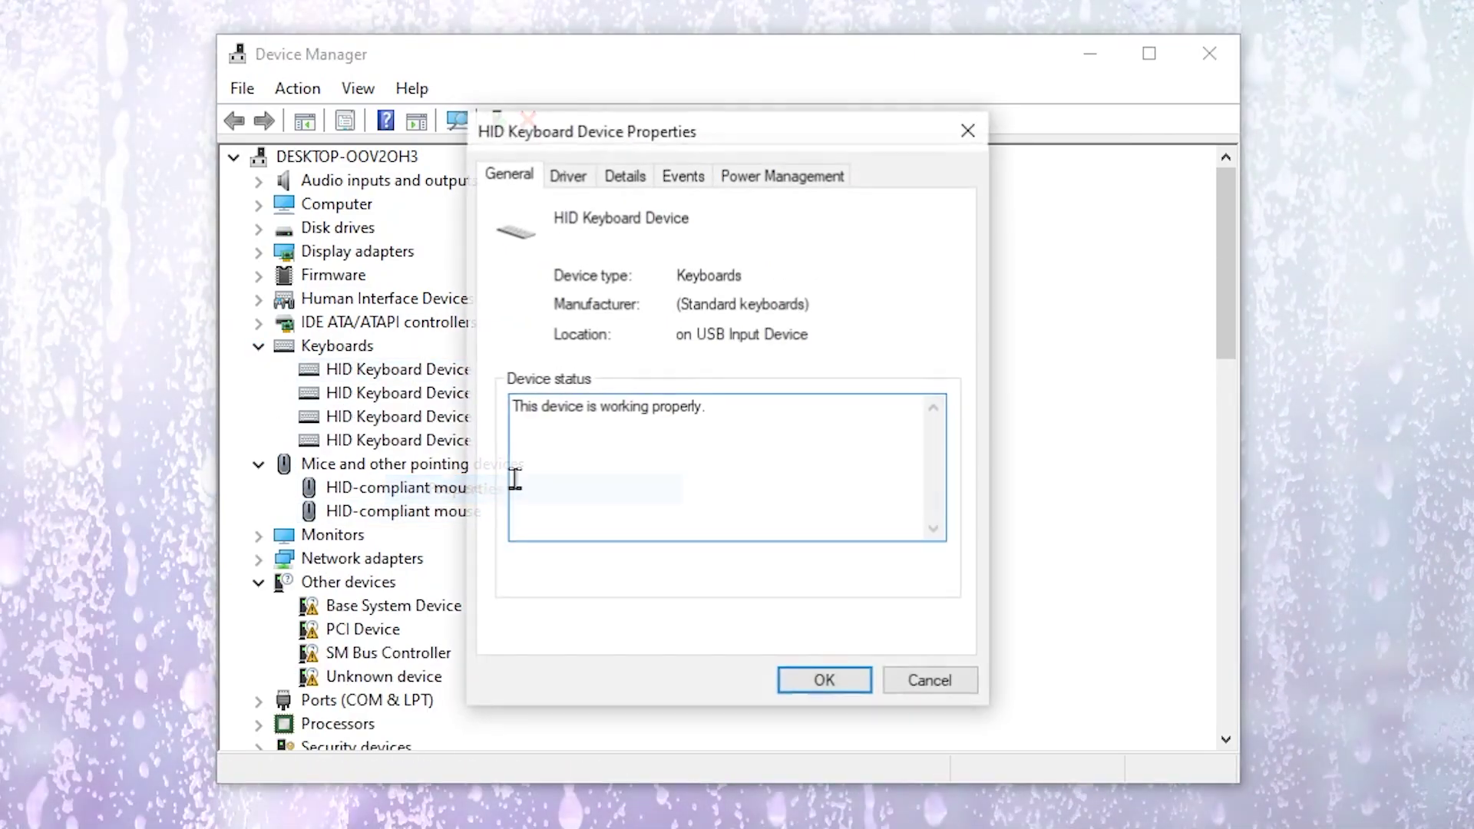
{"action": "left_click", "coordinate": [772, 184]}
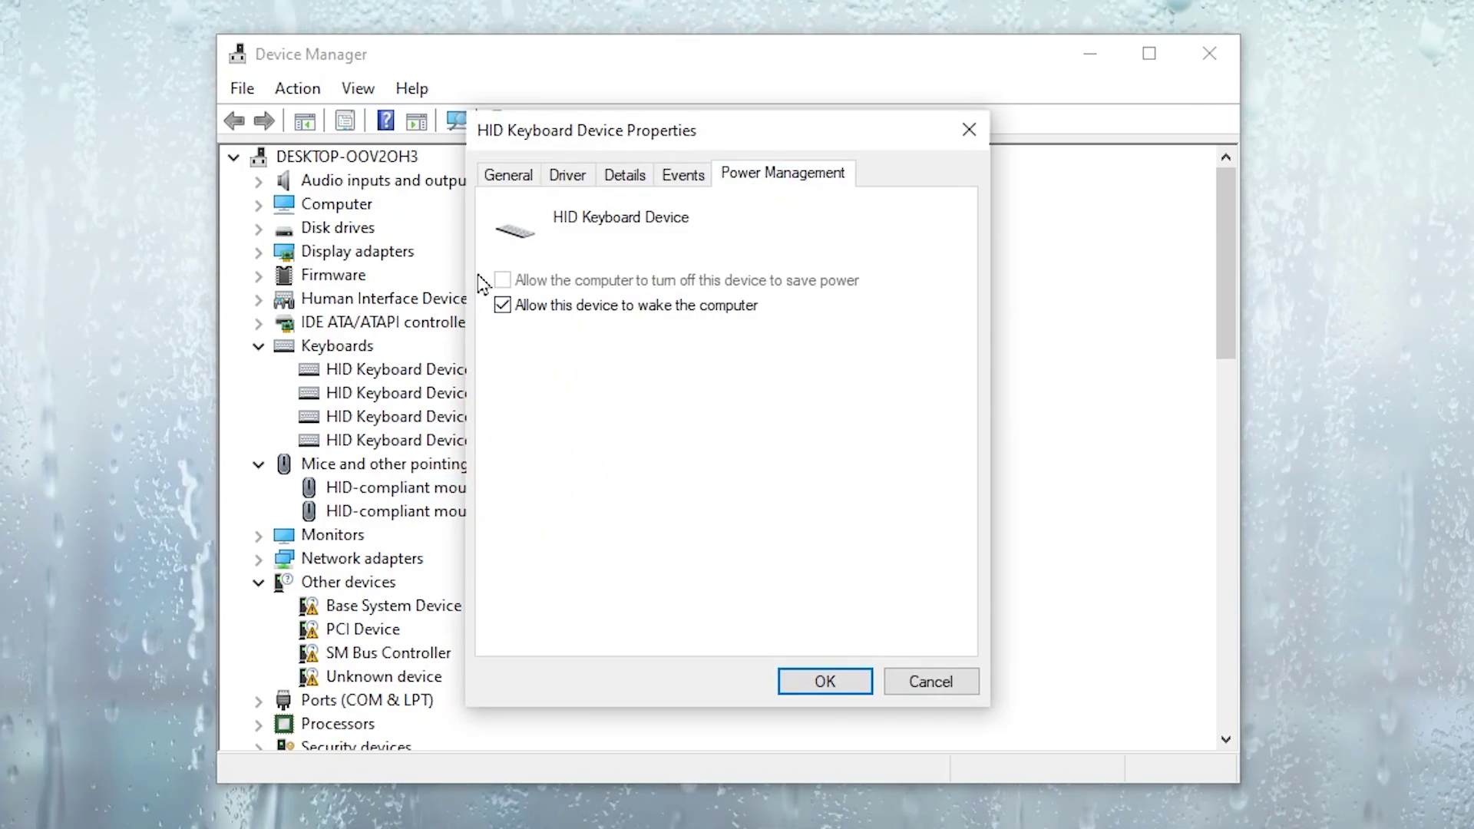
{"action": "left_click", "coordinate": [826, 681]}
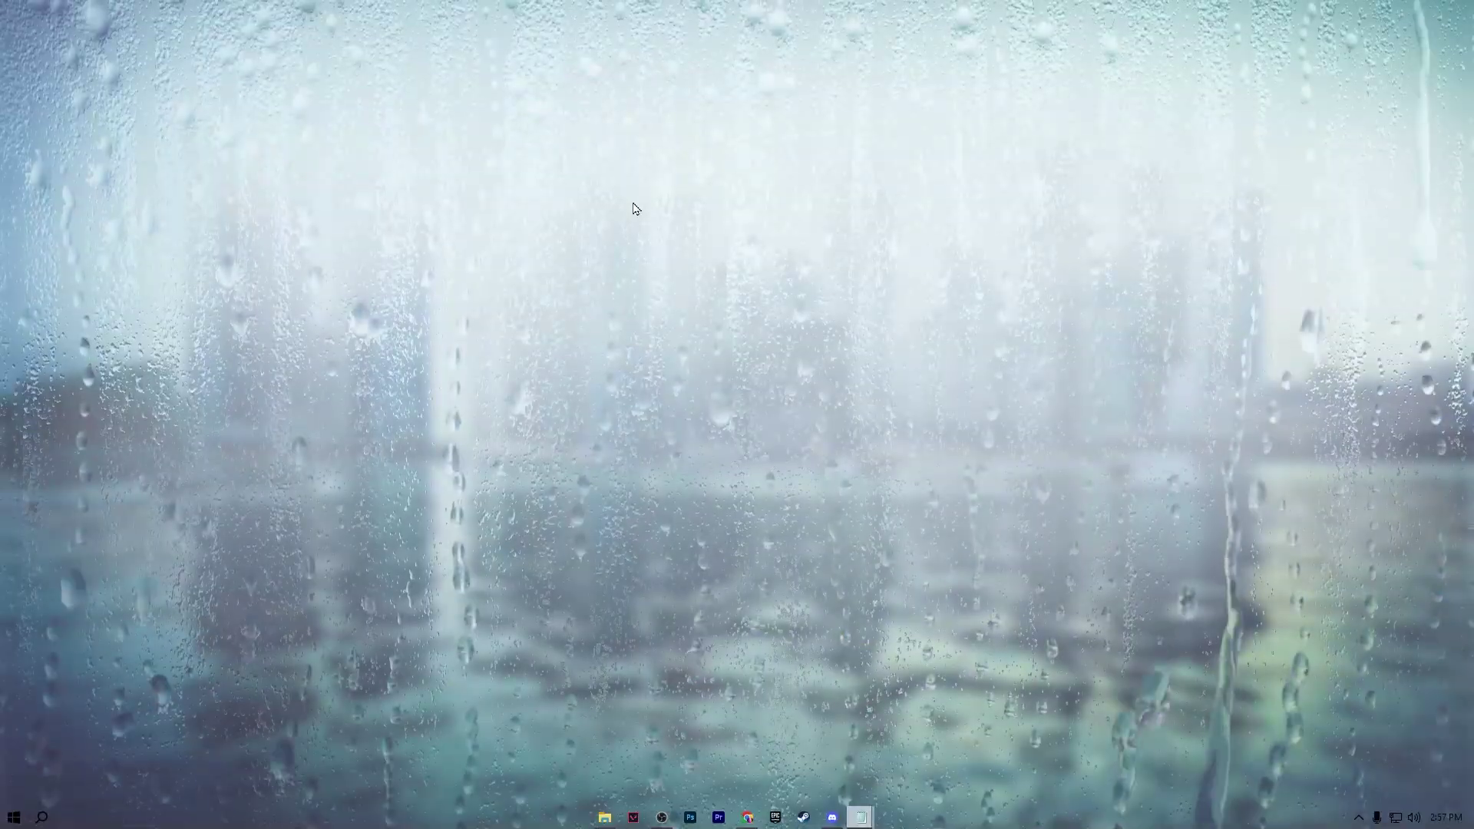
- Open NVIDIA Control Panel and go from Adjust image settings with preview to the advanced 3D settings page
{"action": "right_click", "coordinate": [634, 203]}
{"action": "left_click", "coordinate": [695, 326]}
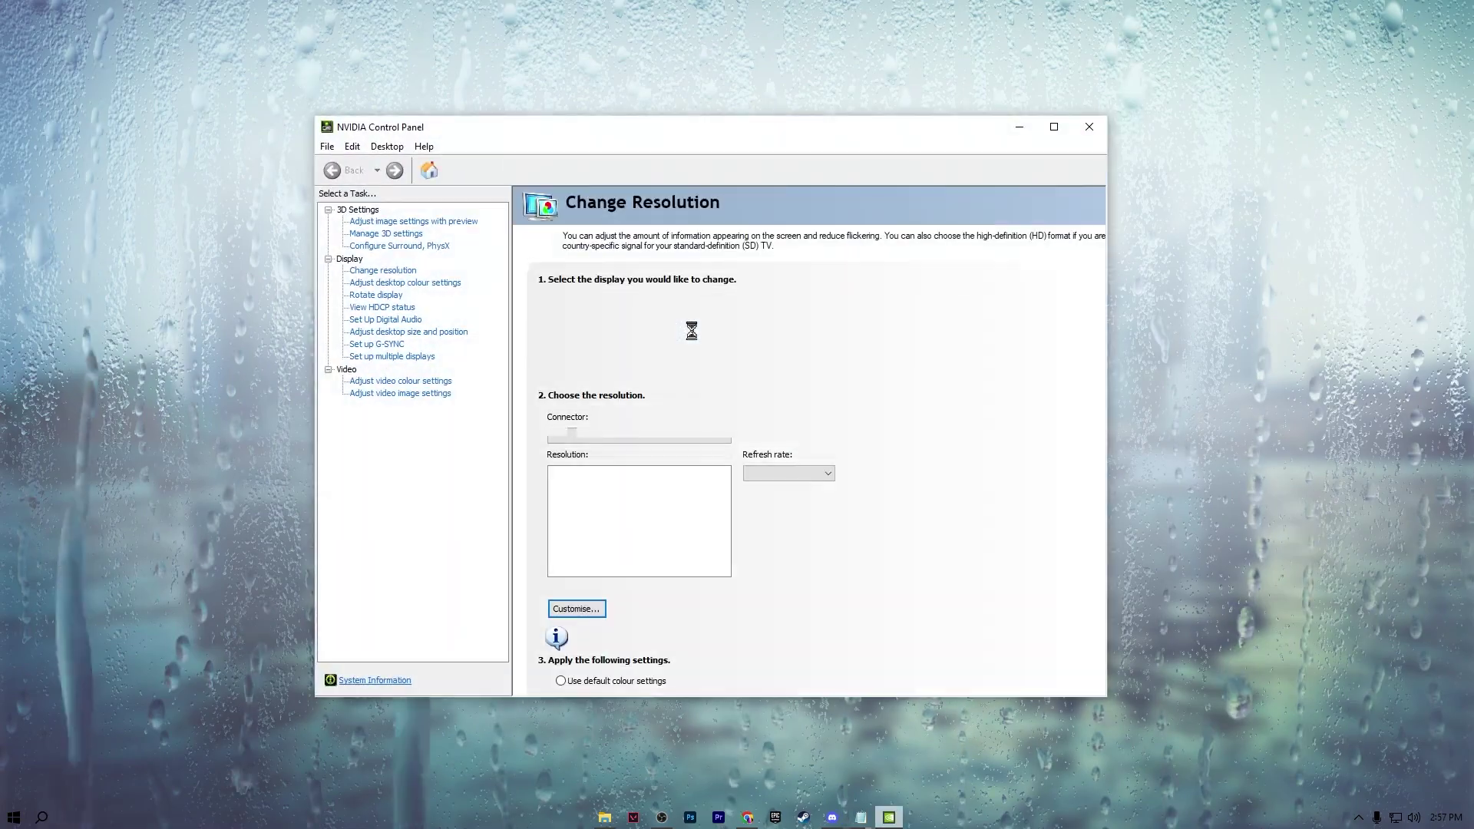
{"action": "left_click", "coordinate": [382, 222]}
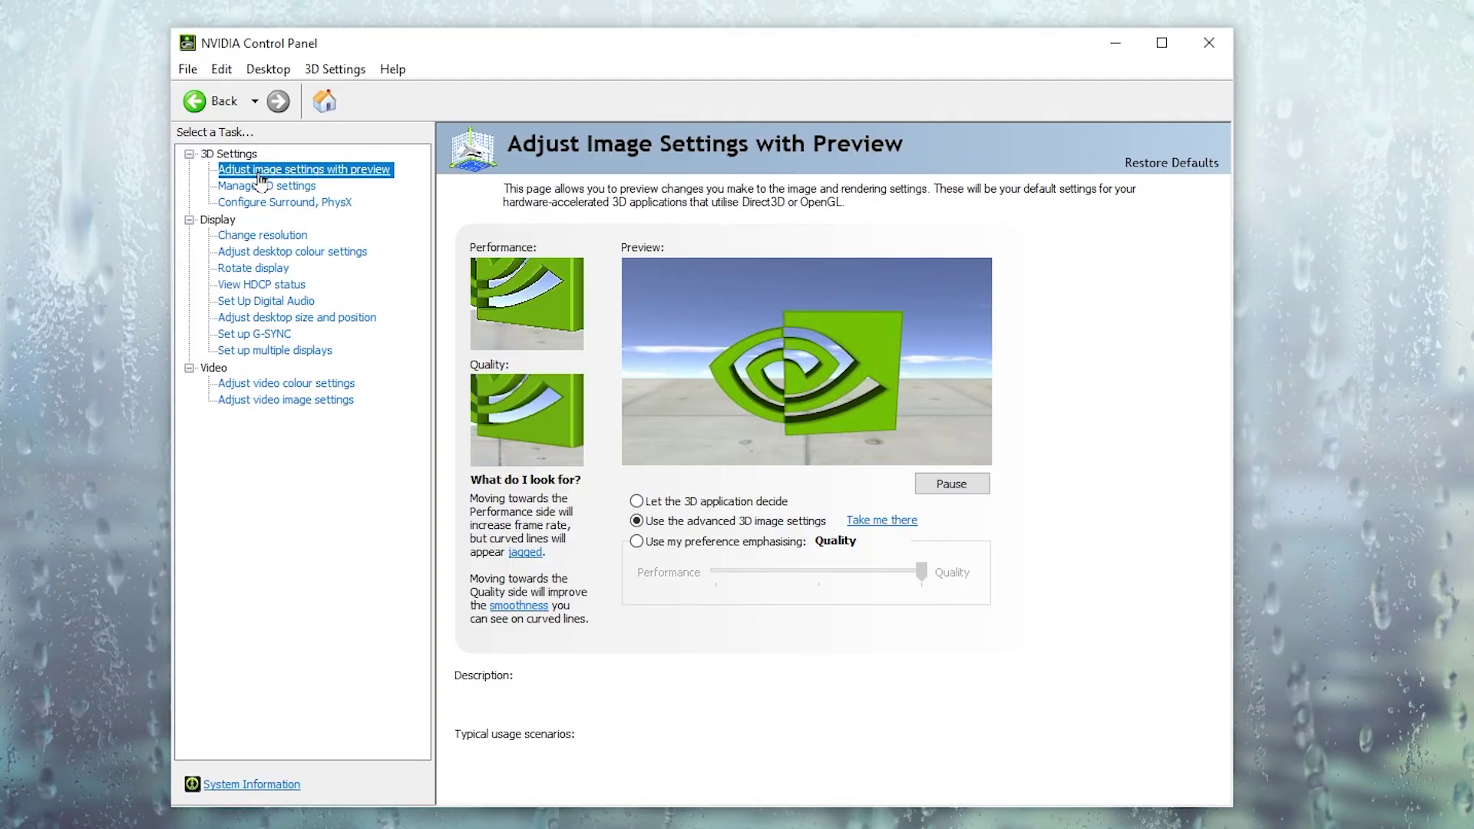
{"action": "mouse_move", "coordinate": [727, 530]}
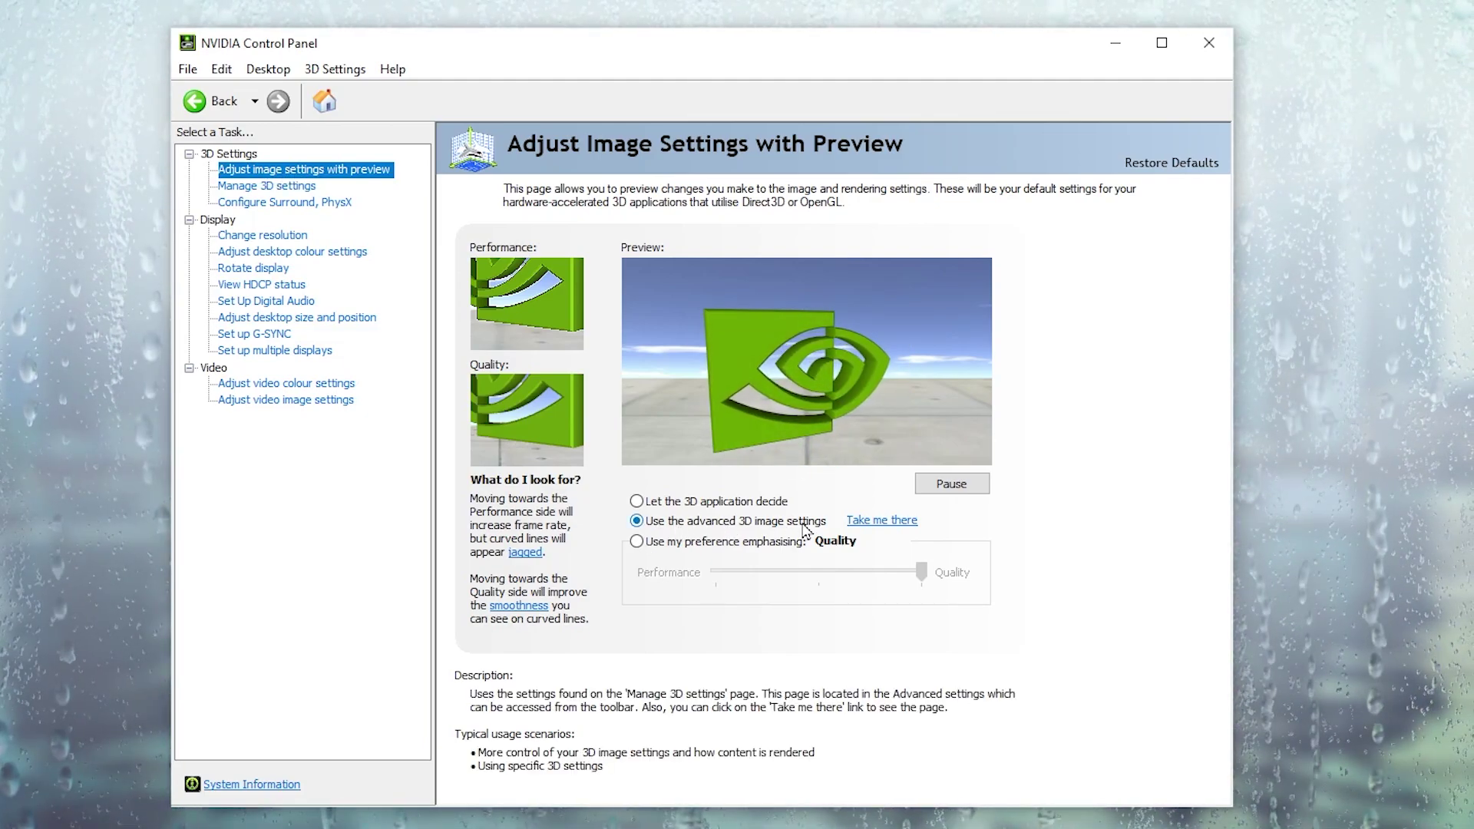
{"action": "left_click", "coordinate": [883, 520]}
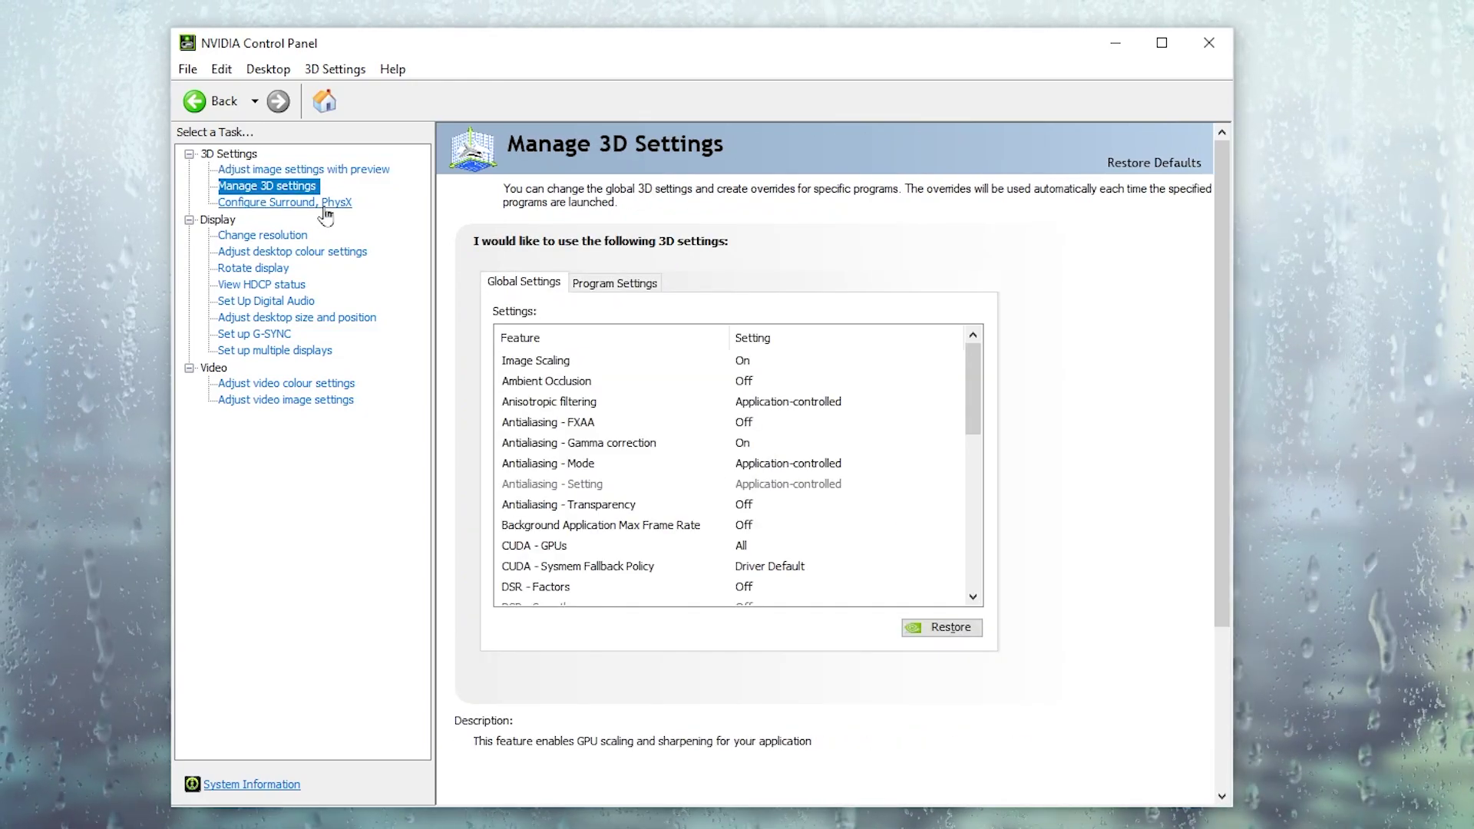
- Set Image Scaling to Off in the global 3D settings
{"action": "mouse_move", "coordinate": [782, 446]}
{"action": "mouse_move", "coordinate": [707, 421]}
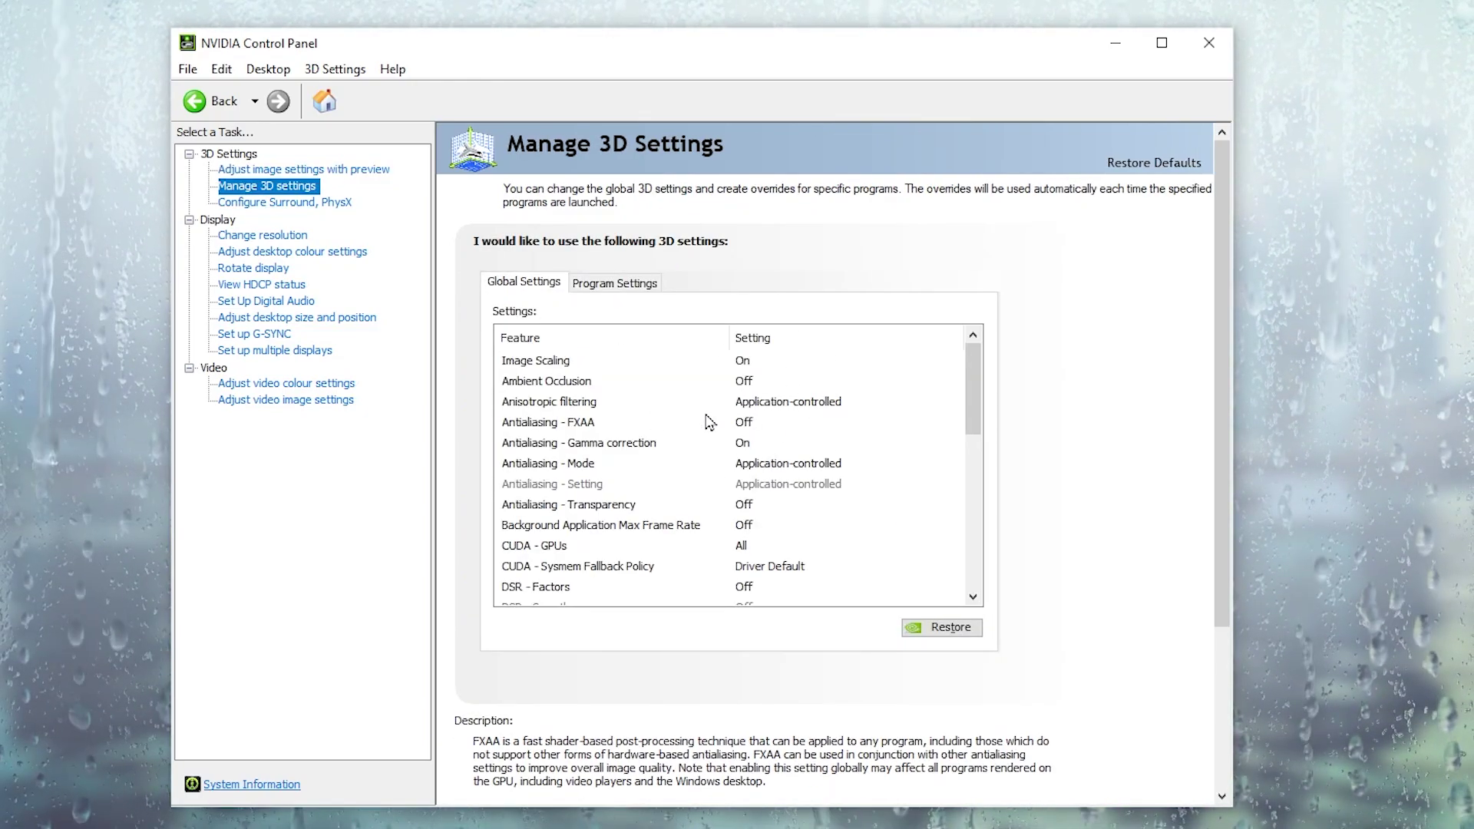
{"action": "mouse_move", "coordinate": [548, 367]}
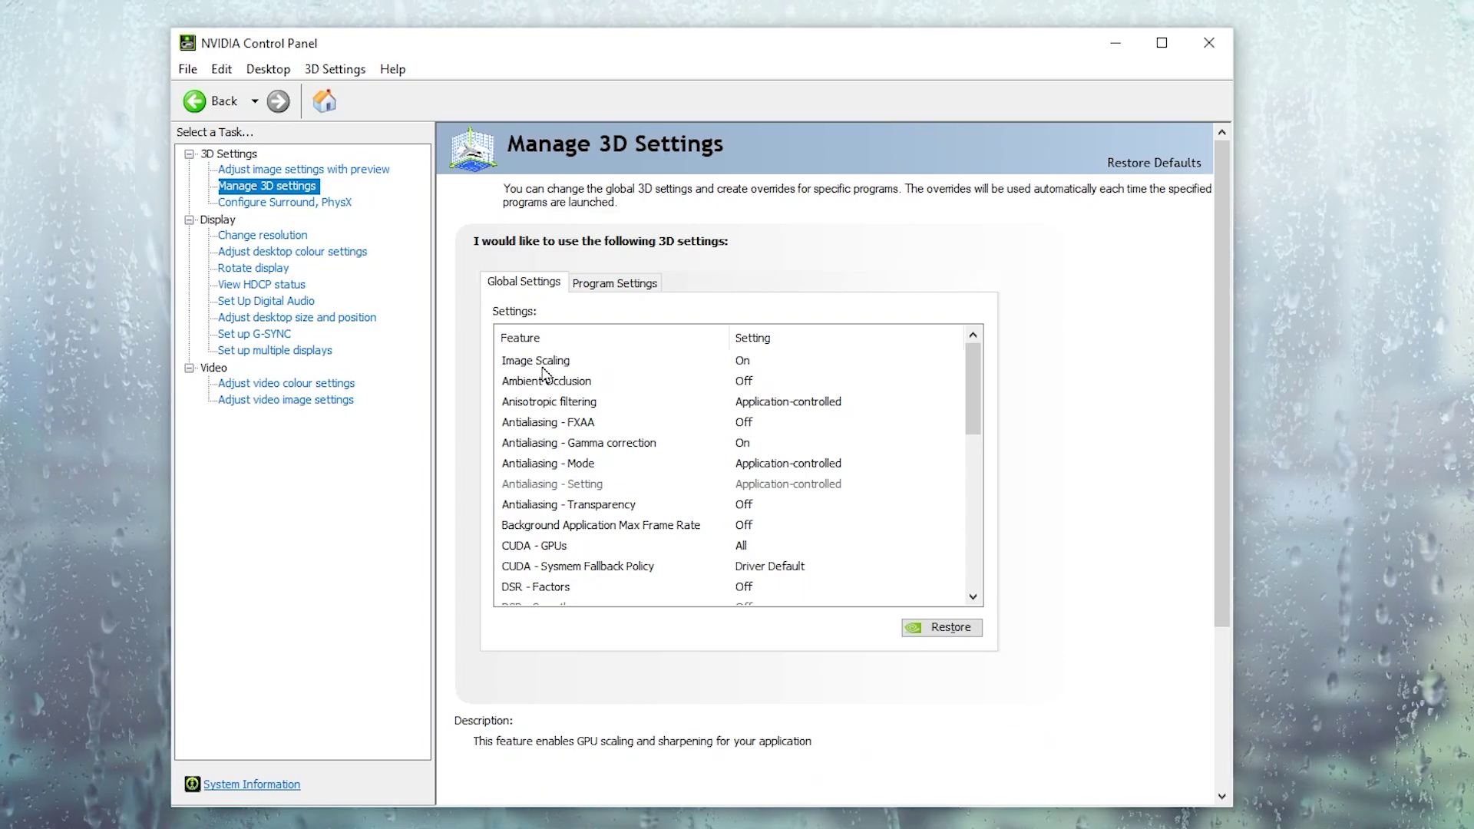
{"action": "left_click", "coordinate": [734, 362]}
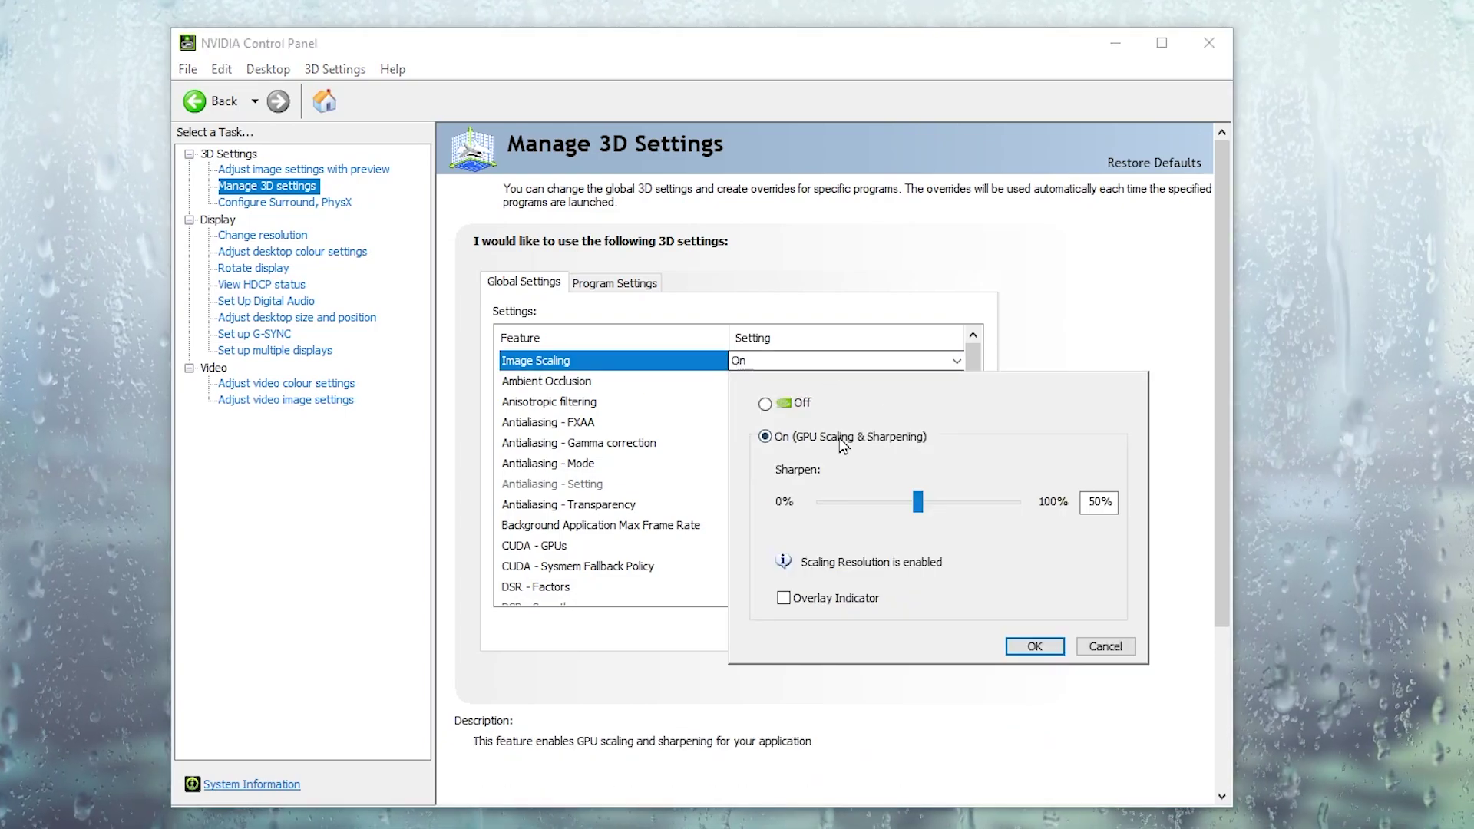
{"action": "left_click", "coordinate": [766, 405]}
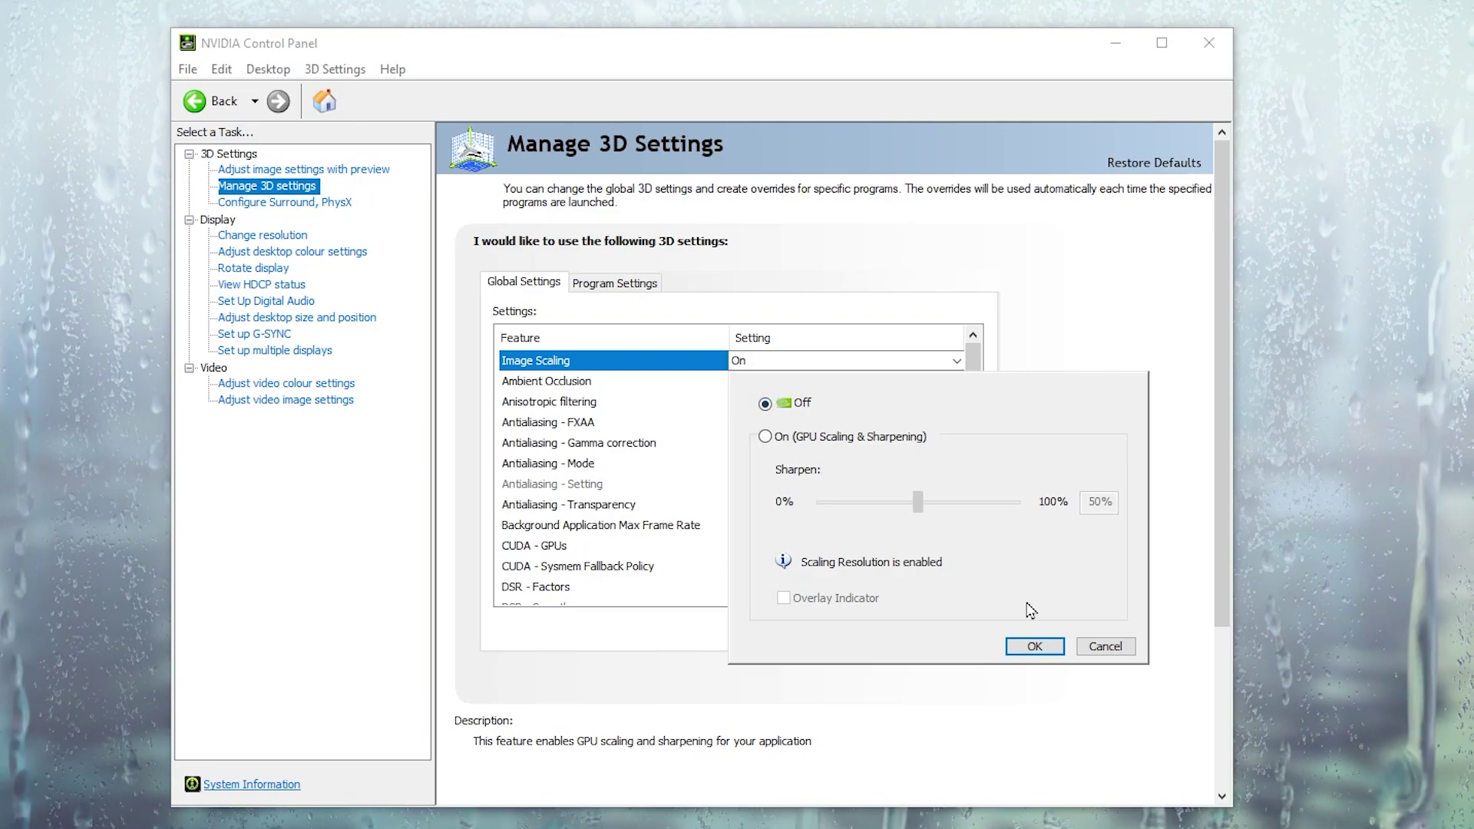
{"action": "left_click", "coordinate": [1029, 649]}
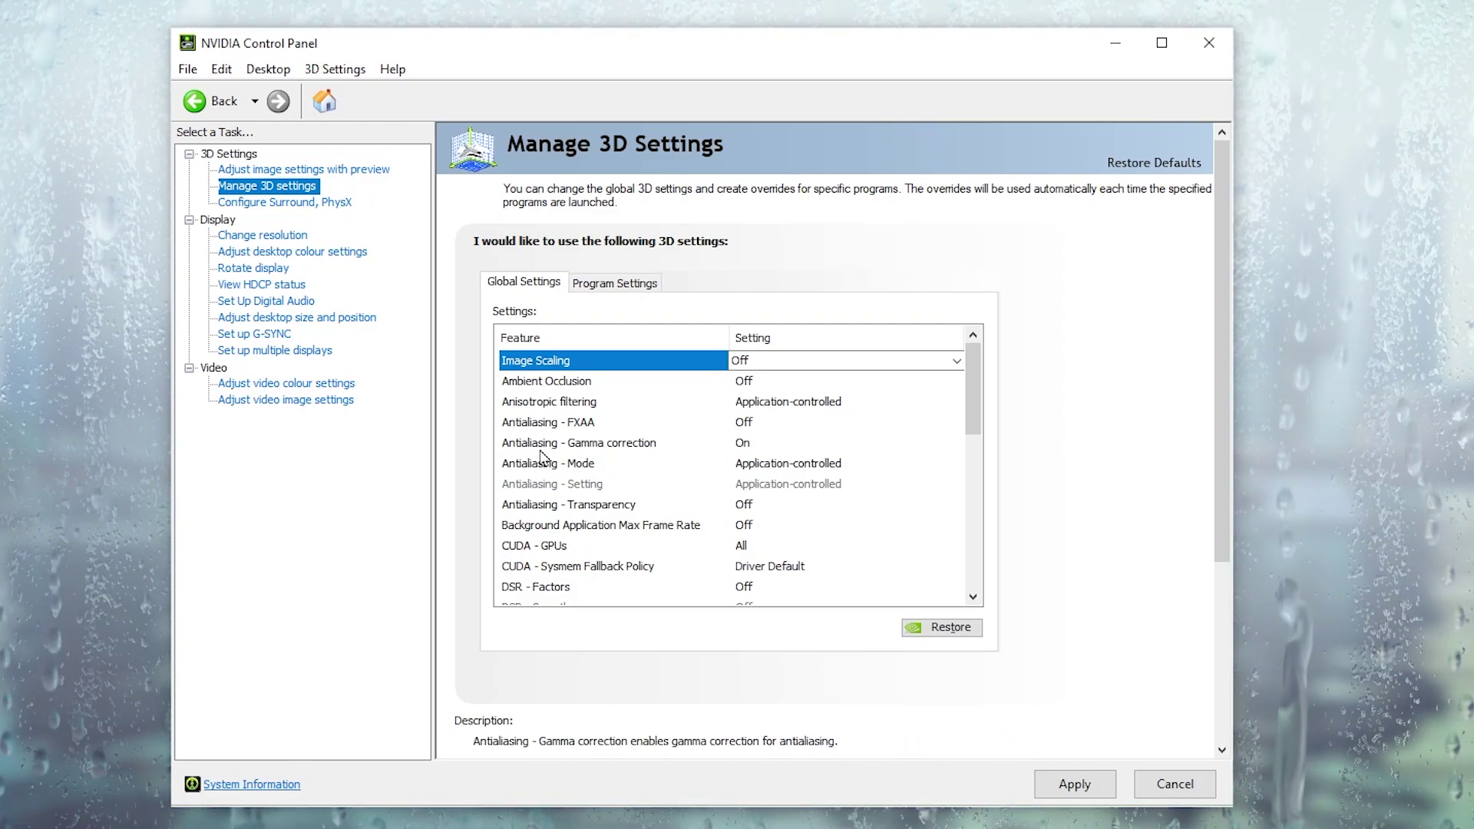
- Set Low Latency Mode to Ultra in the global 3D settings
{"action": "scroll", "coordinate": [883, 452], "scroll_direction": "down", "scroll_amount": 2}
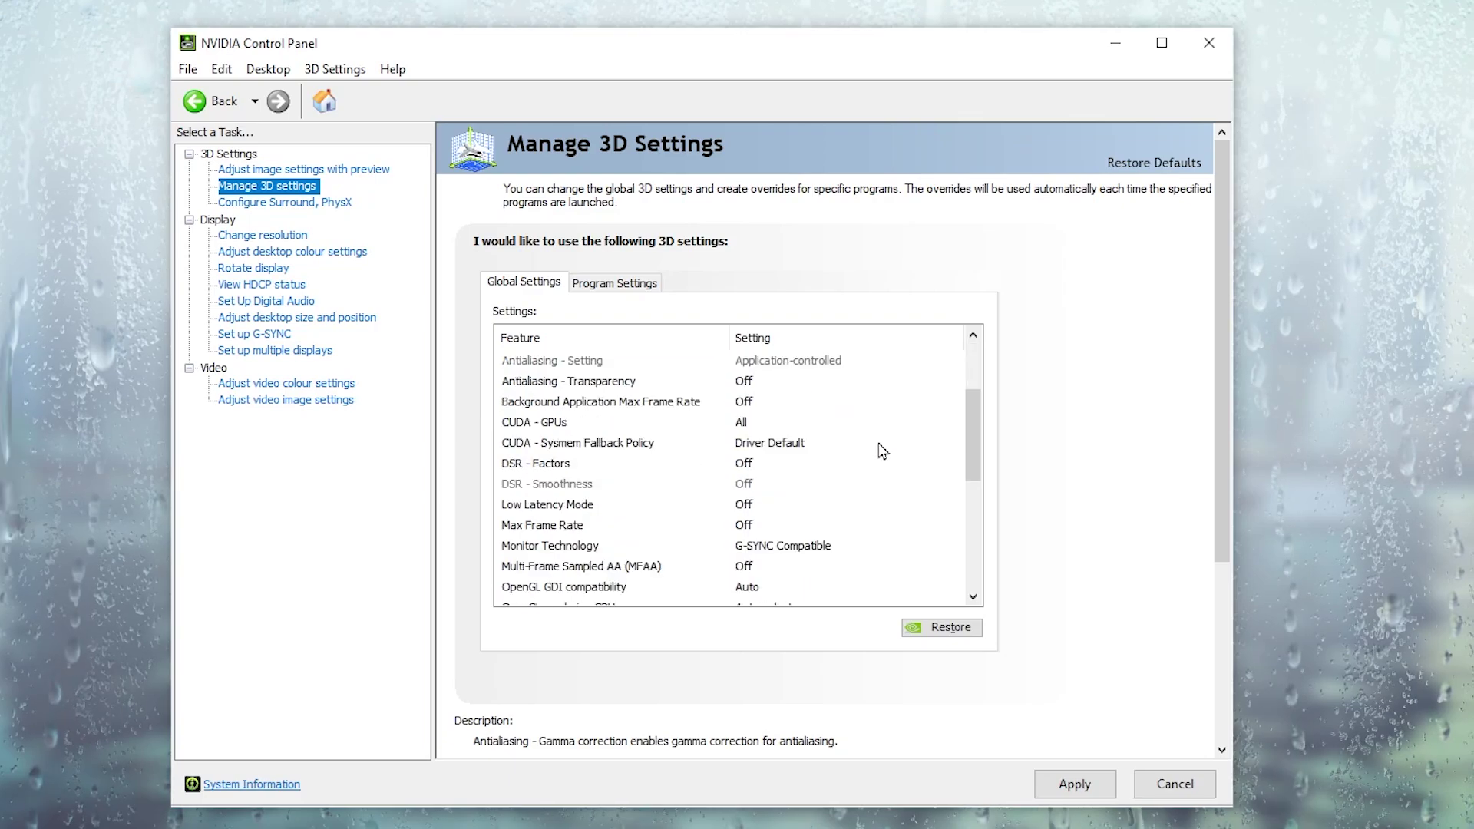
{"action": "scroll", "coordinate": [883, 451], "scroll_direction": "down", "scroll_amount": 1}
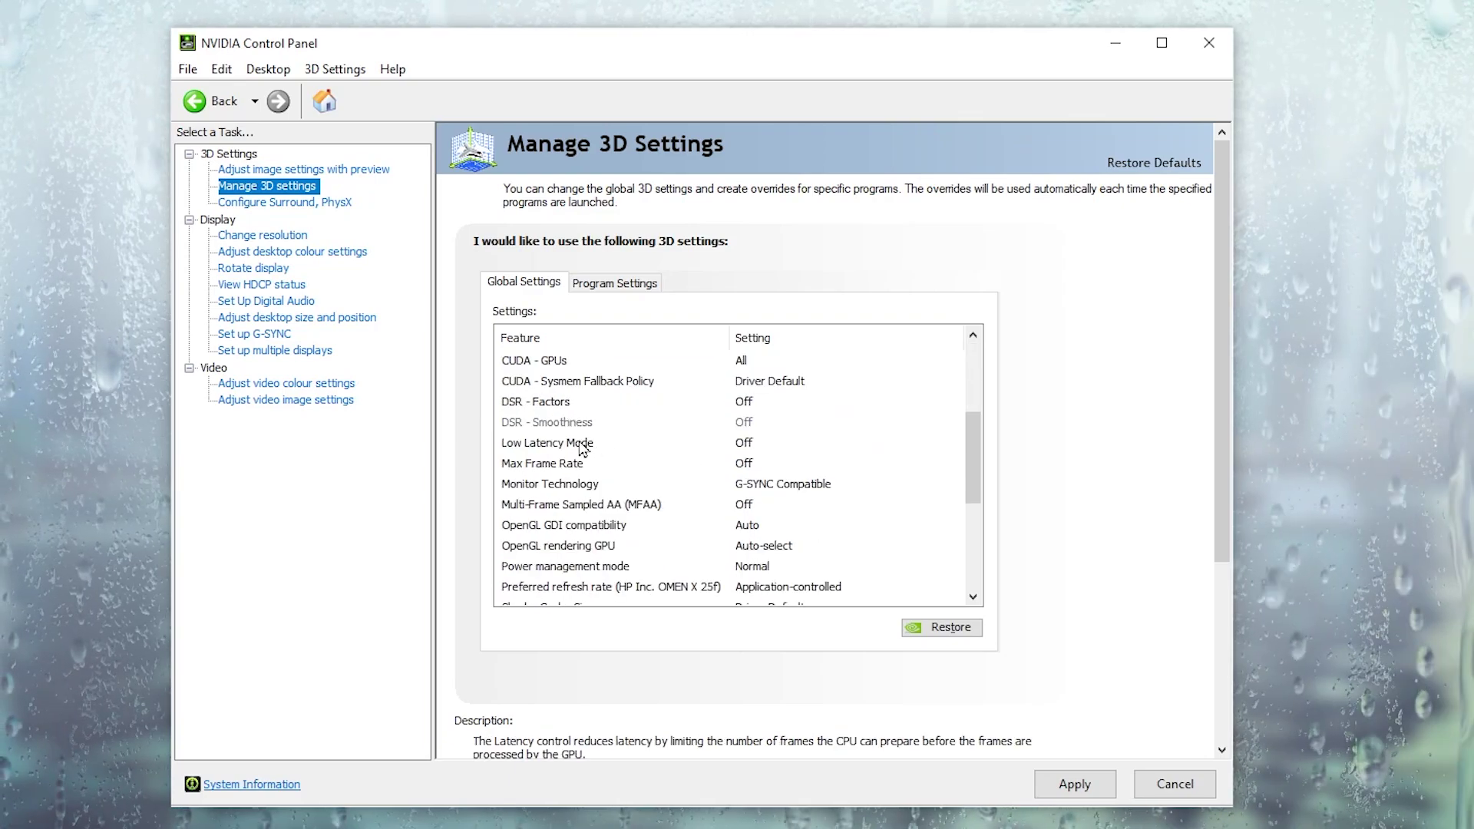
{"action": "left_click", "coordinate": [882, 451]}
{"action": "left_click", "coordinate": [882, 453]}
{"action": "left_click", "coordinate": [774, 499]}
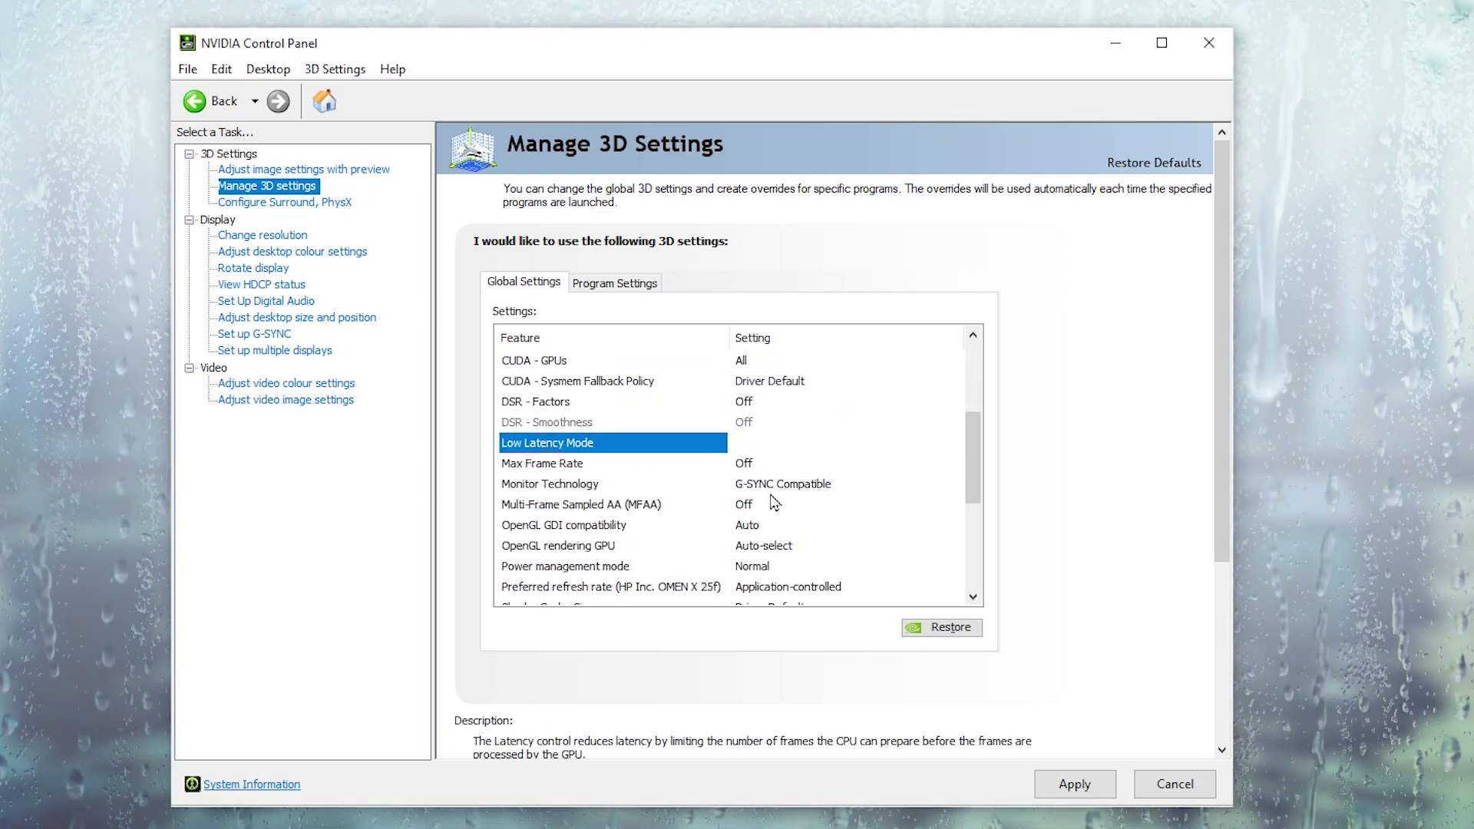
{"action": "scroll", "coordinate": [896, 464], "scroll_direction": "down", "scroll_amount": 2}
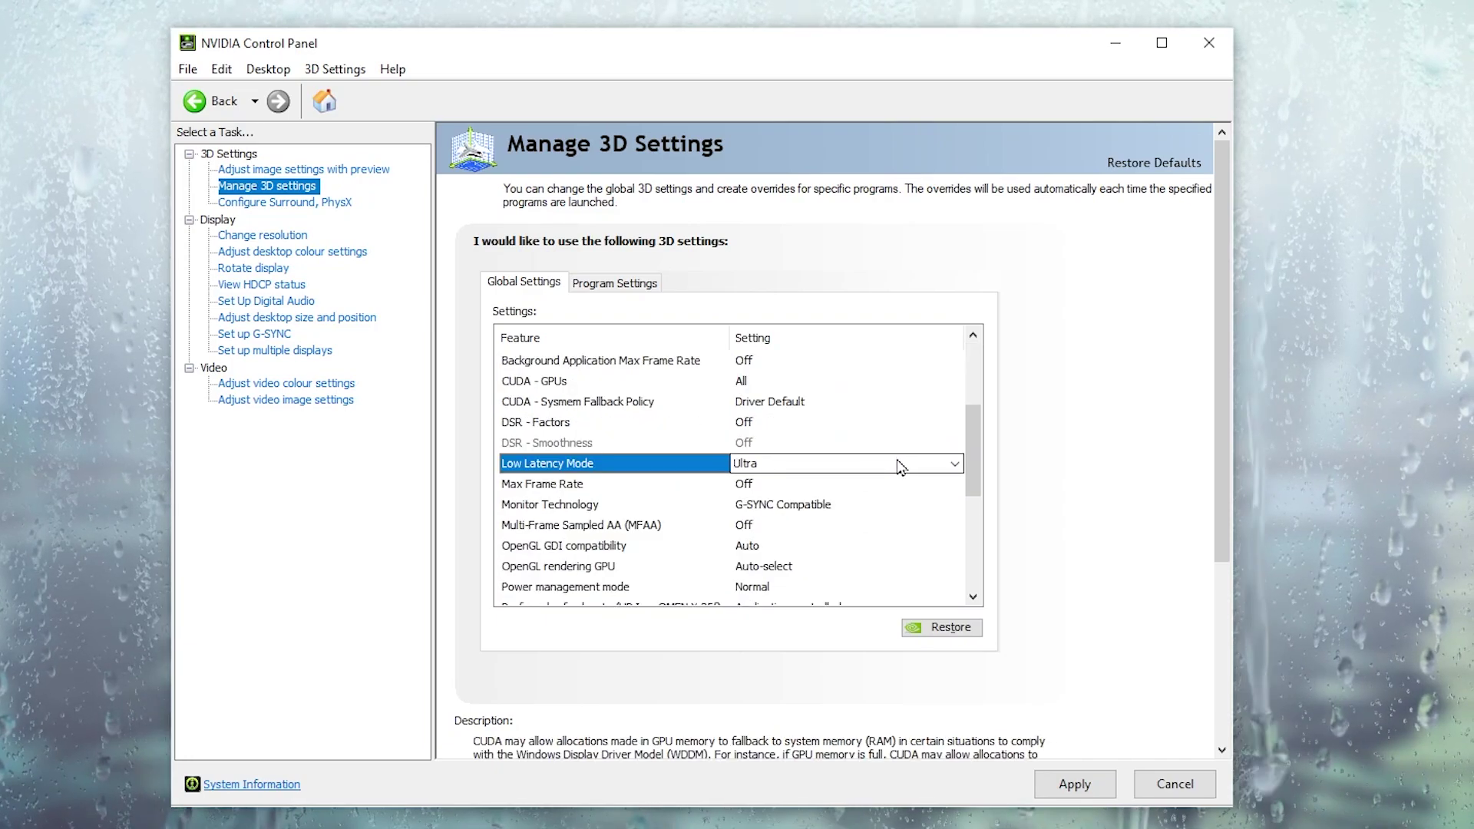
{"action": "scroll", "coordinate": [900, 466], "scroll_direction": "down", "scroll_amount": 1}
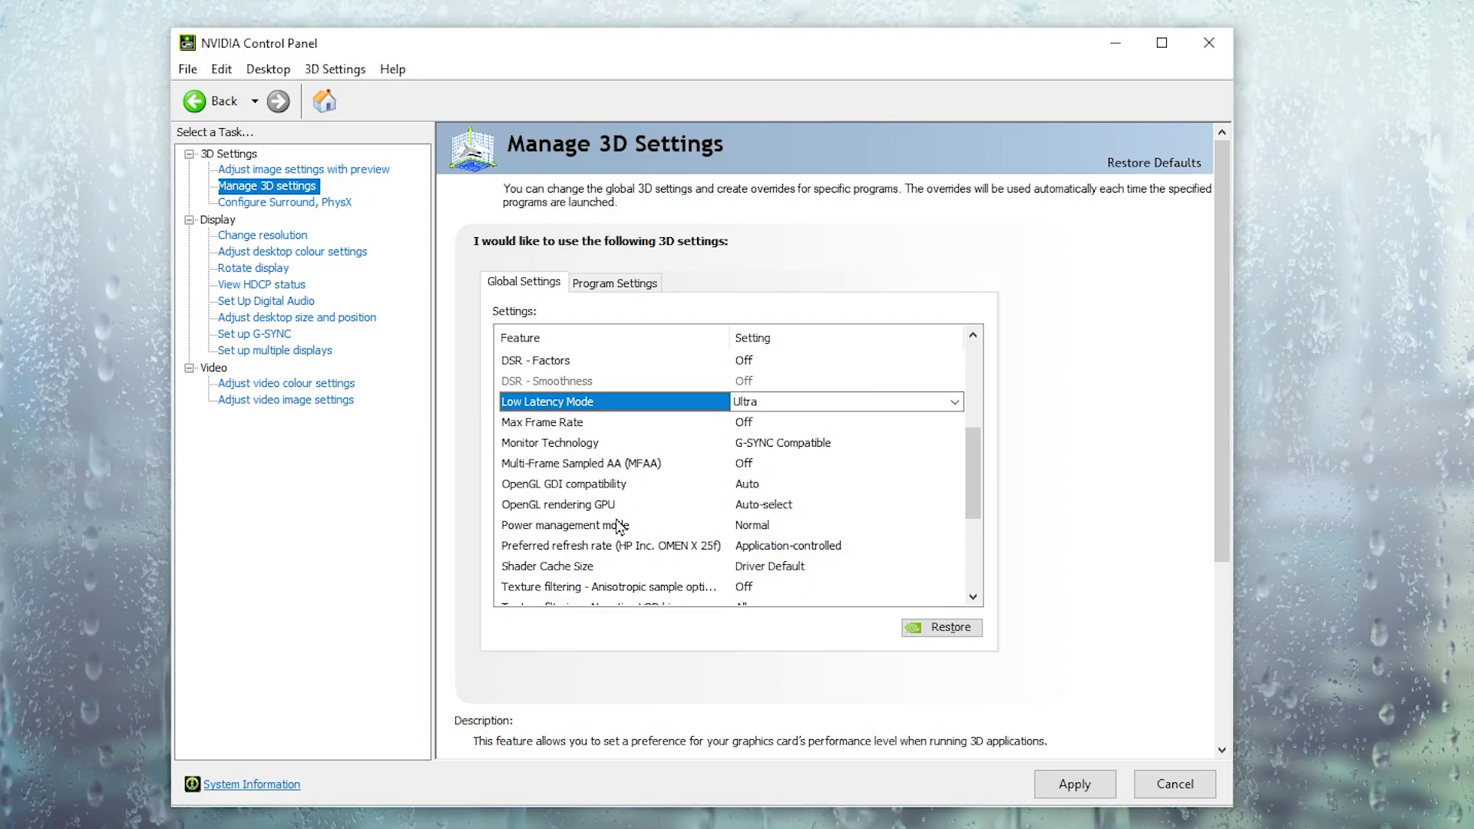
- Set Power management mode to Prefer maximum performance in the global 3D settings
{"action": "left_click", "coordinate": [752, 530]}
{"action": "left_click", "coordinate": [760, 527]}
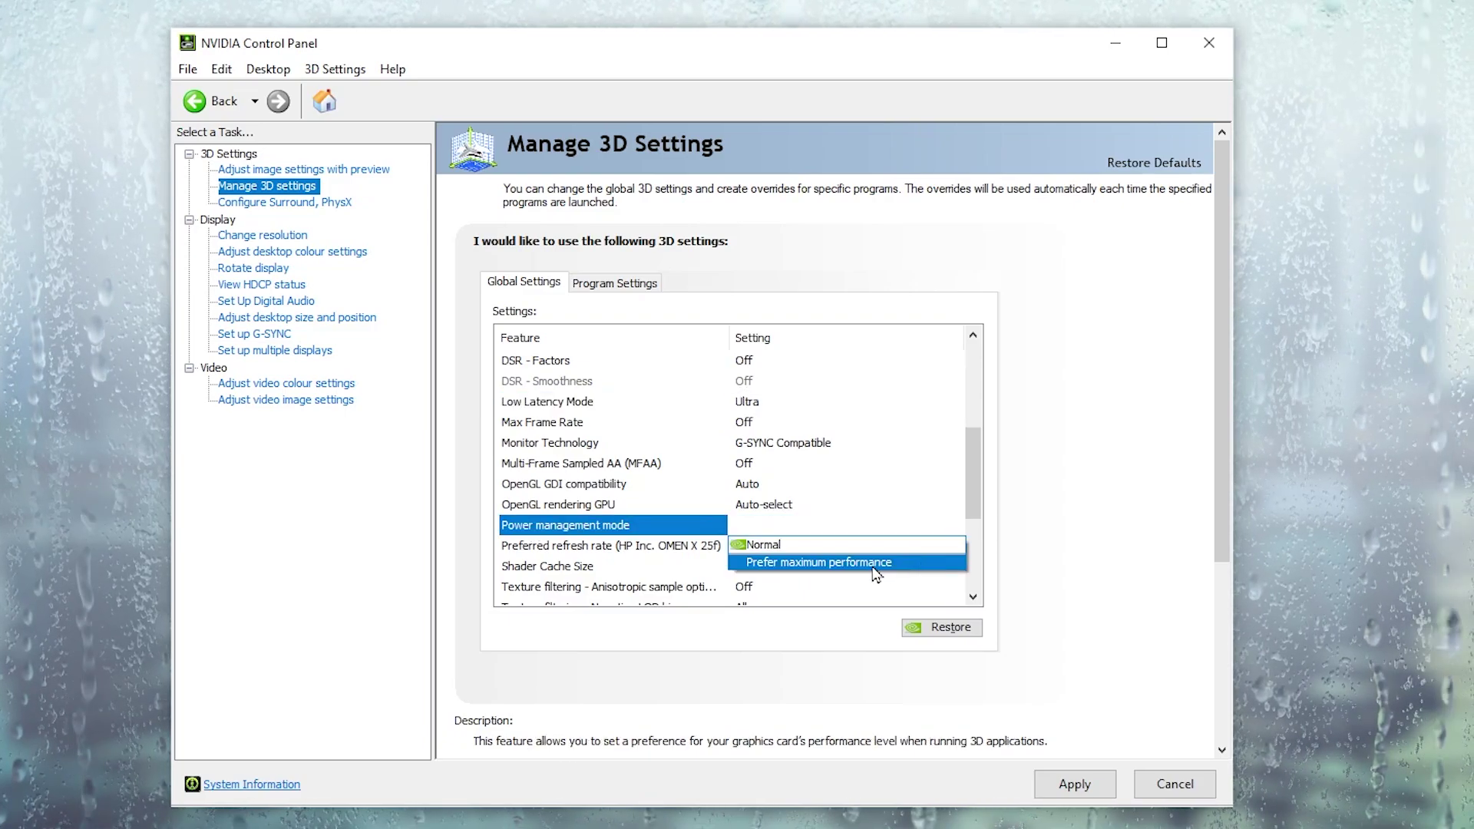
{"action": "left_click", "coordinate": [924, 562]}
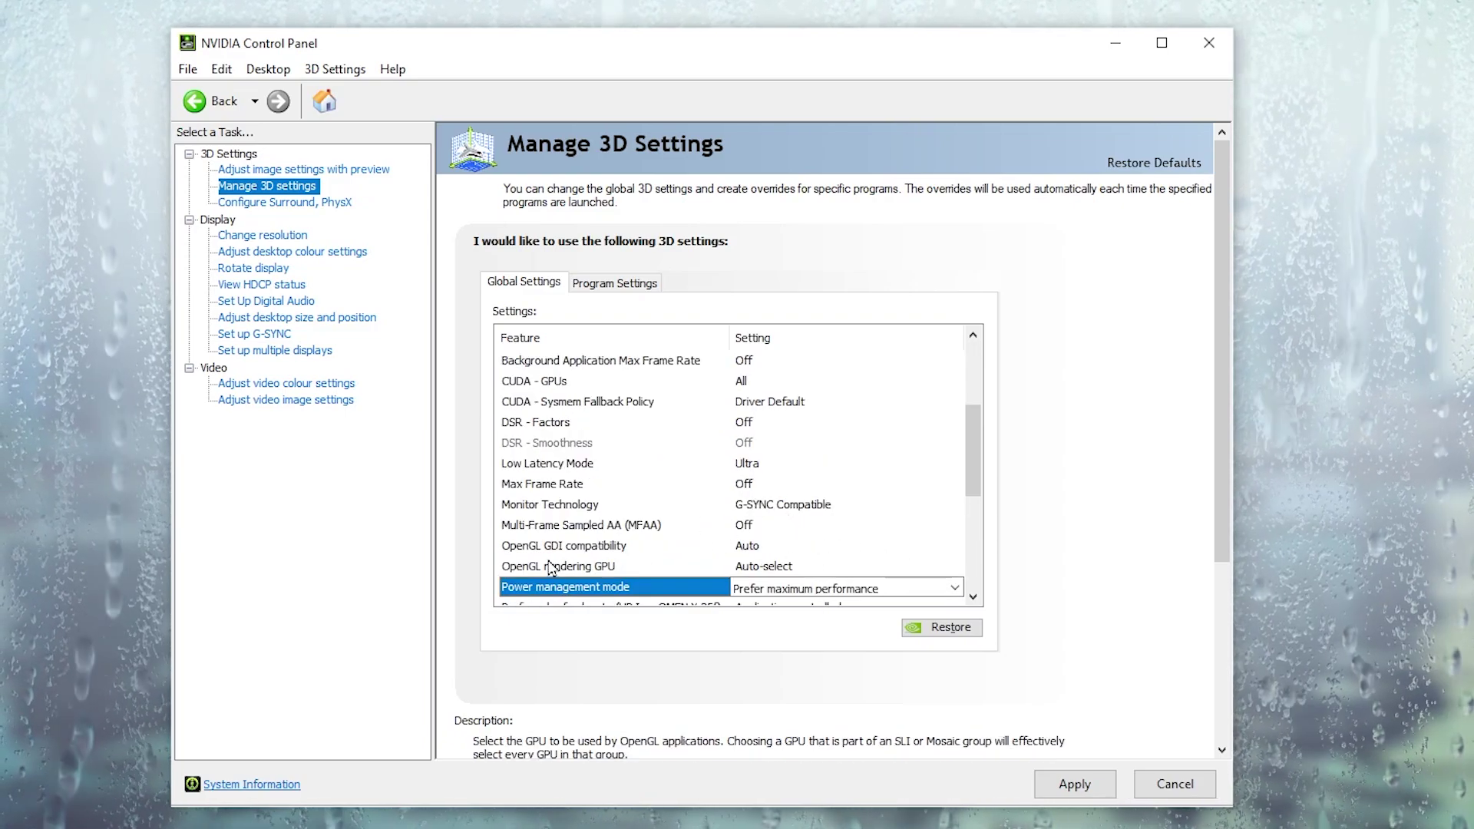
- Set OpenGL rendering GPU to NVIDIA GeForce RTX 3070 in the global 3D settings
{"action": "left_click", "coordinate": [767, 569]}
{"action": "left_click", "coordinate": [769, 568]}
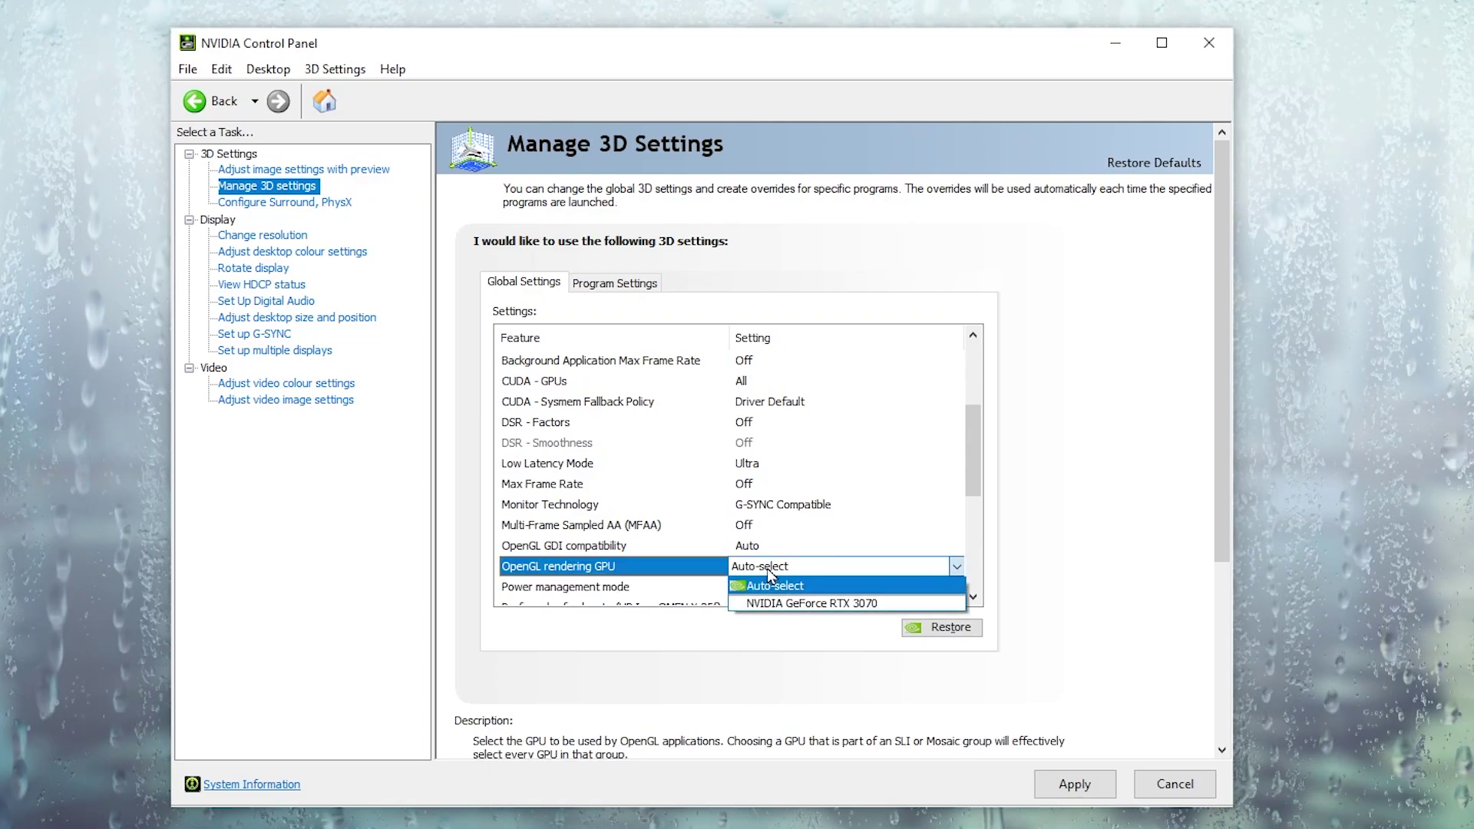
{"action": "left_click", "coordinate": [798, 604]}
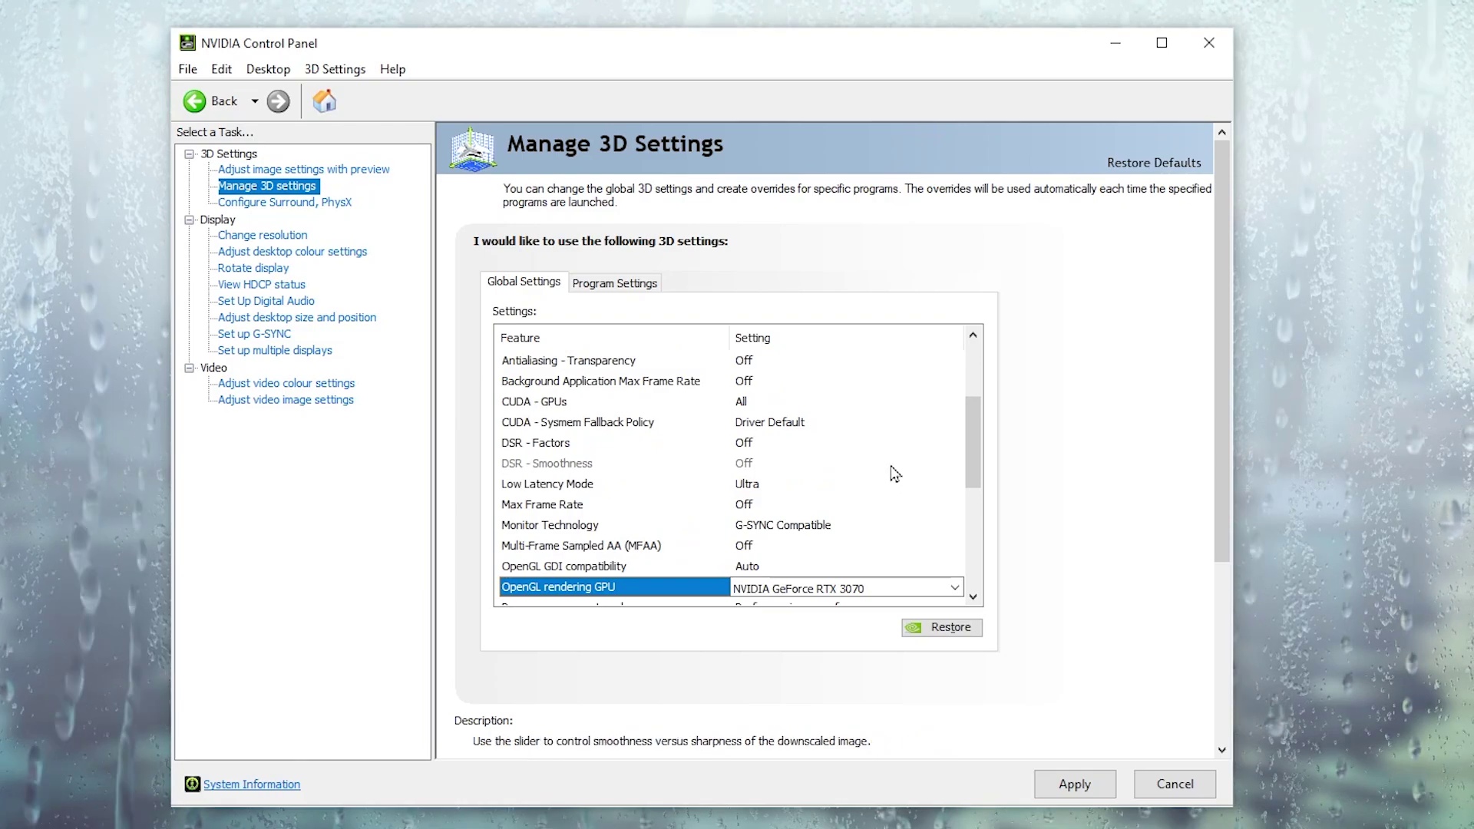
- Set Texture filtering - Quality to High performance in the global 3D settings
{"action": "scroll", "coordinate": [889, 484], "scroll_direction": "down", "scroll_amount": 2}
{"action": "scroll", "coordinate": [919, 591], "scroll_direction": "down", "scroll_amount": 2}
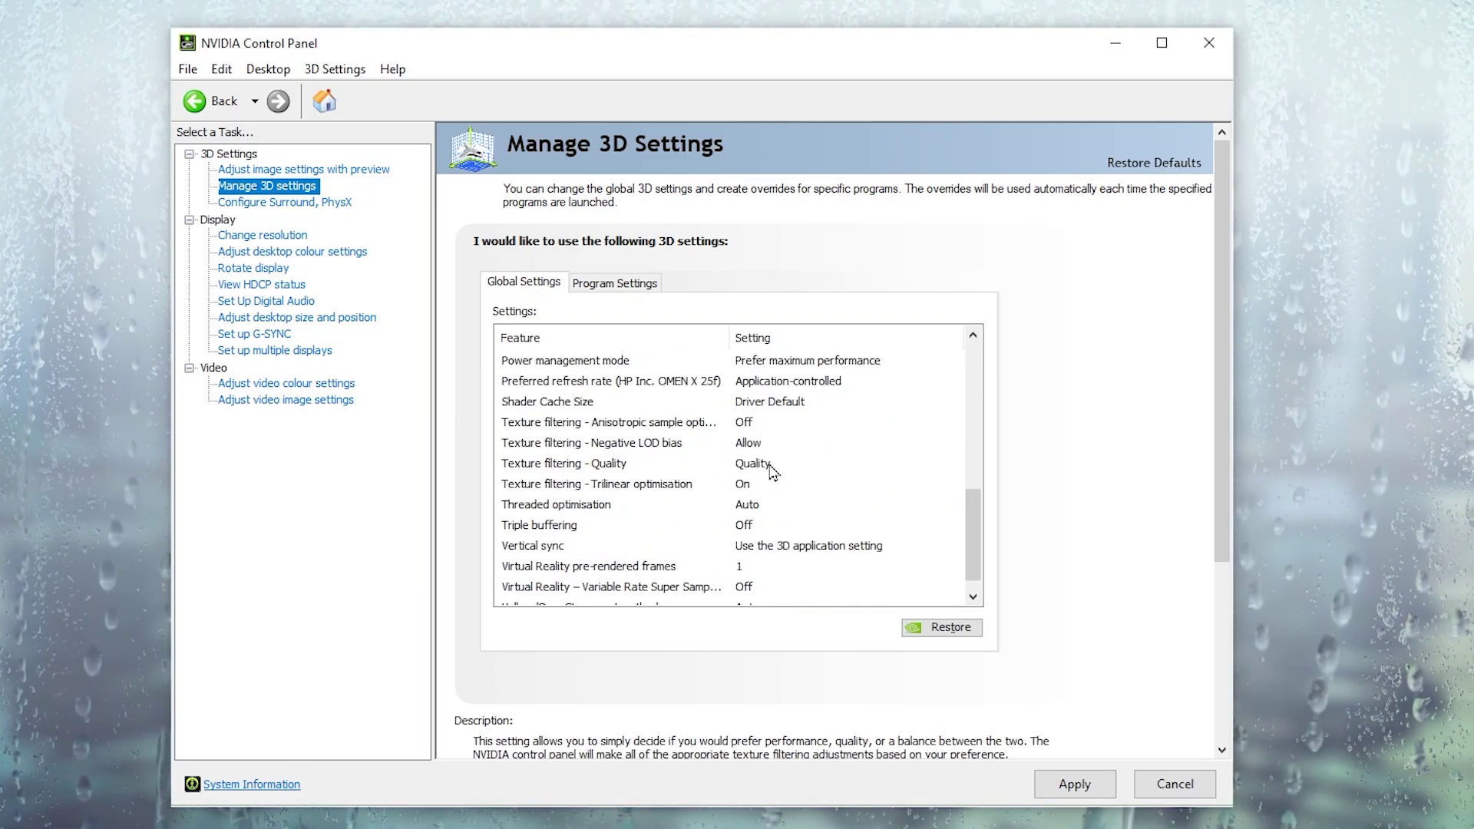
{"action": "left_click", "coordinate": [771, 463]}
{"action": "left_click", "coordinate": [772, 464]}
{"action": "left_click", "coordinate": [798, 533]}
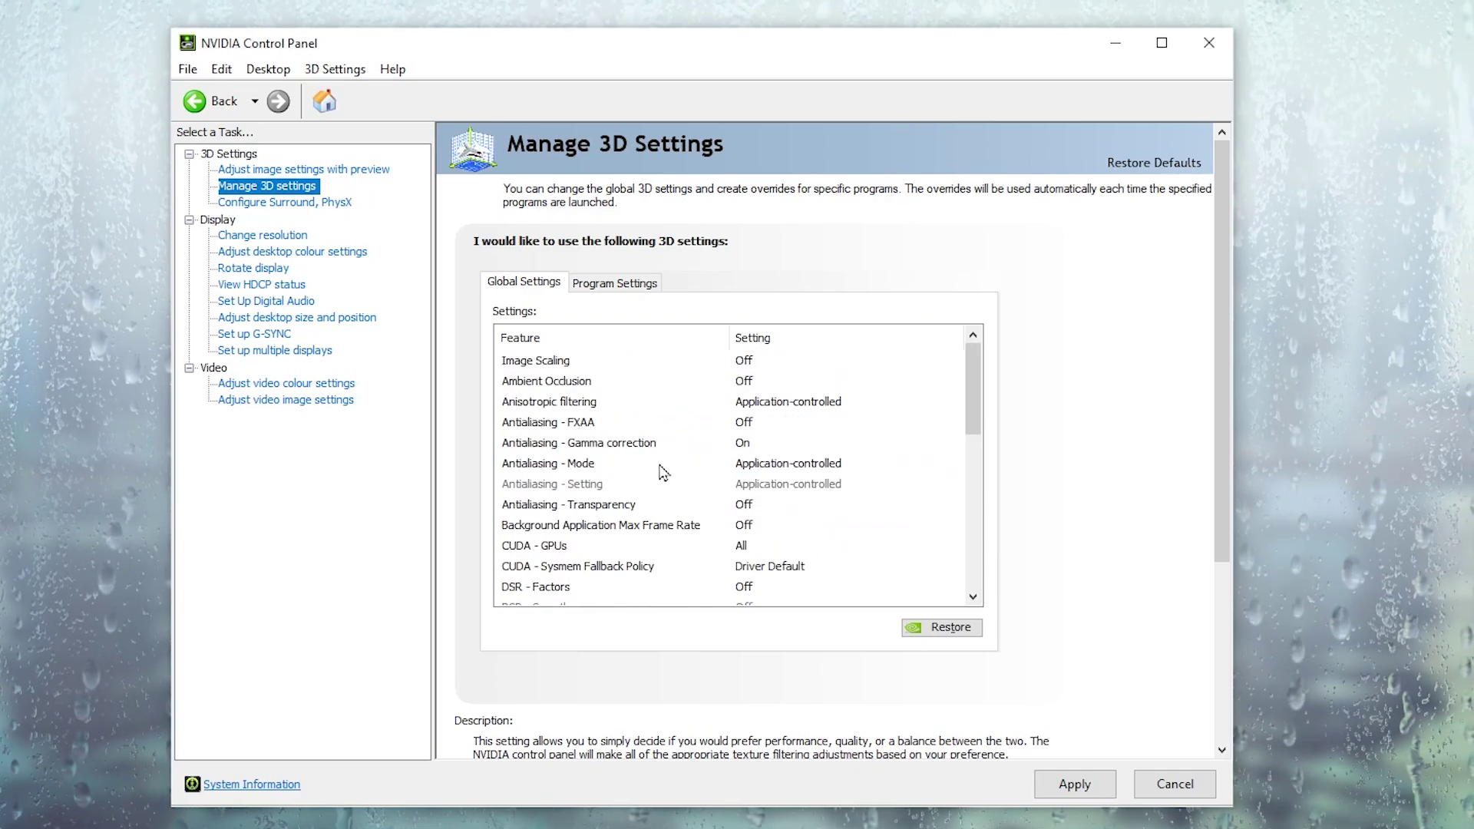
- Change the Threaded optimisation option in the global 3D settings
{"action": "left_click_drag", "start_coordinate": [975, 498], "coordinate": [983, 563]}
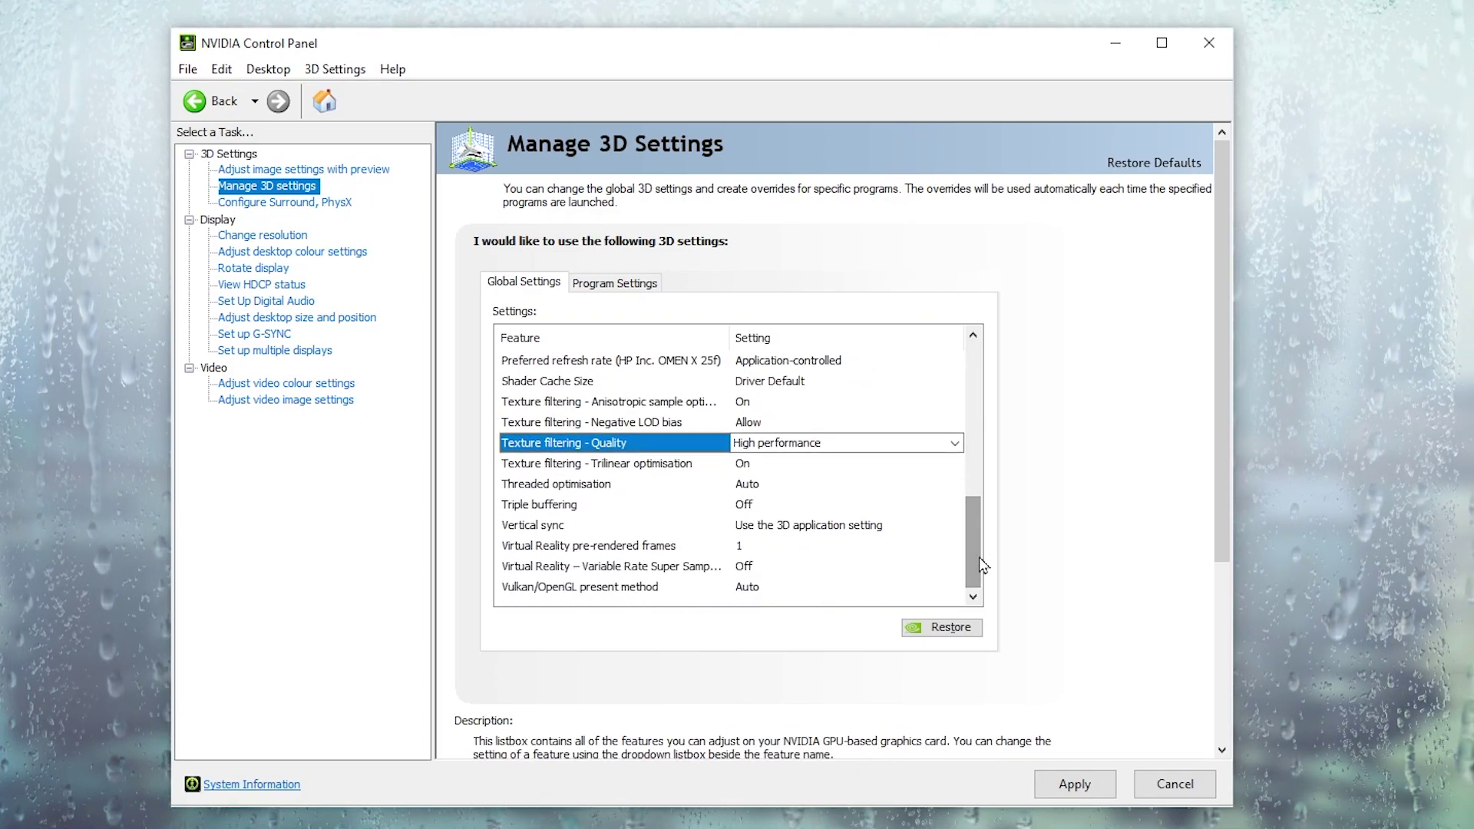
{"action": "left_click", "coordinate": [792, 485]}
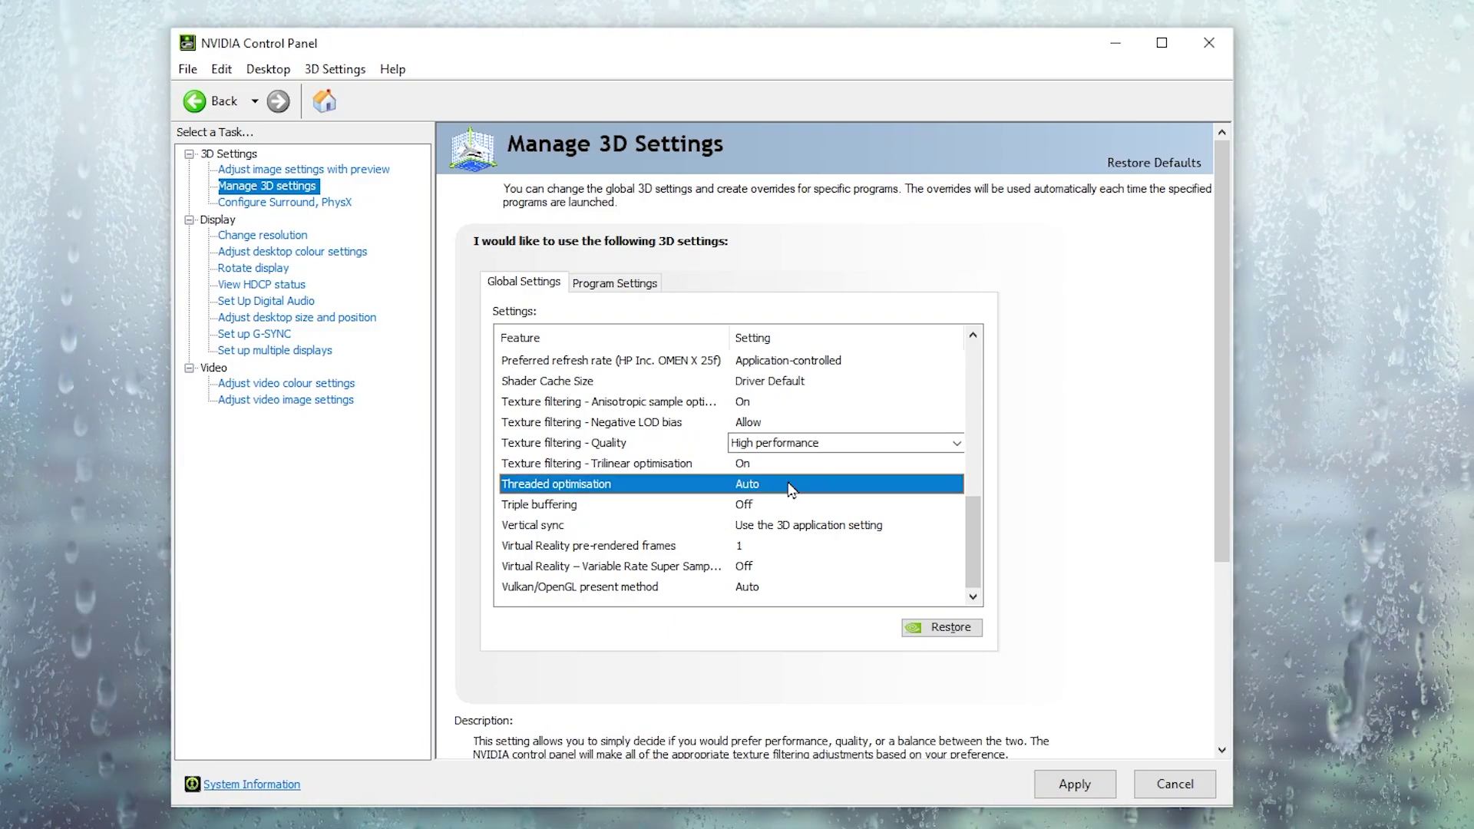
{"action": "left_click", "coordinate": [792, 485]}
{"action": "left_click", "coordinate": [764, 540]}
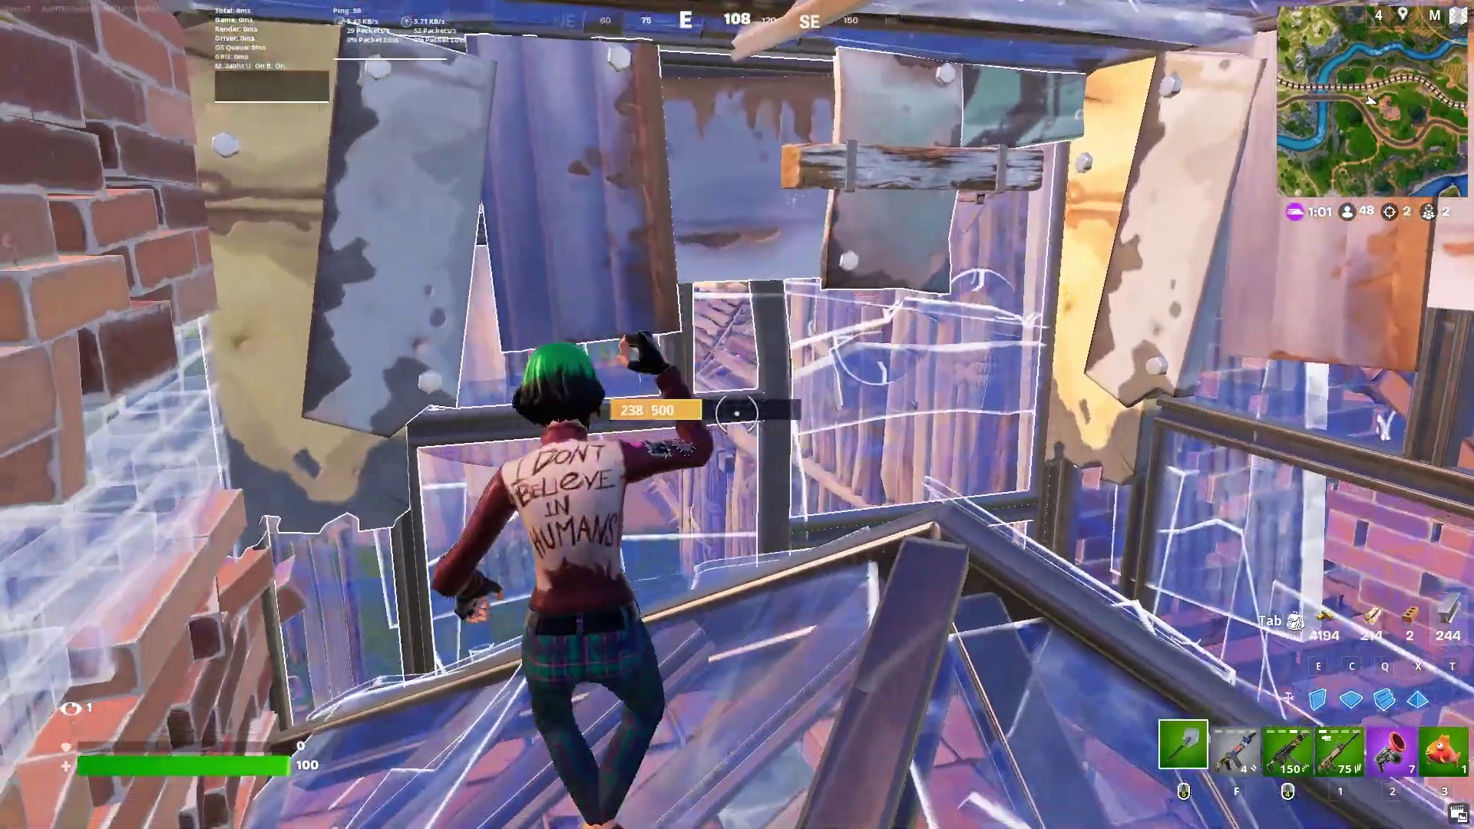
{"action": "scroll", "coordinate": [738, 414], "scroll_direction": "up", "scroll_amount": 1}
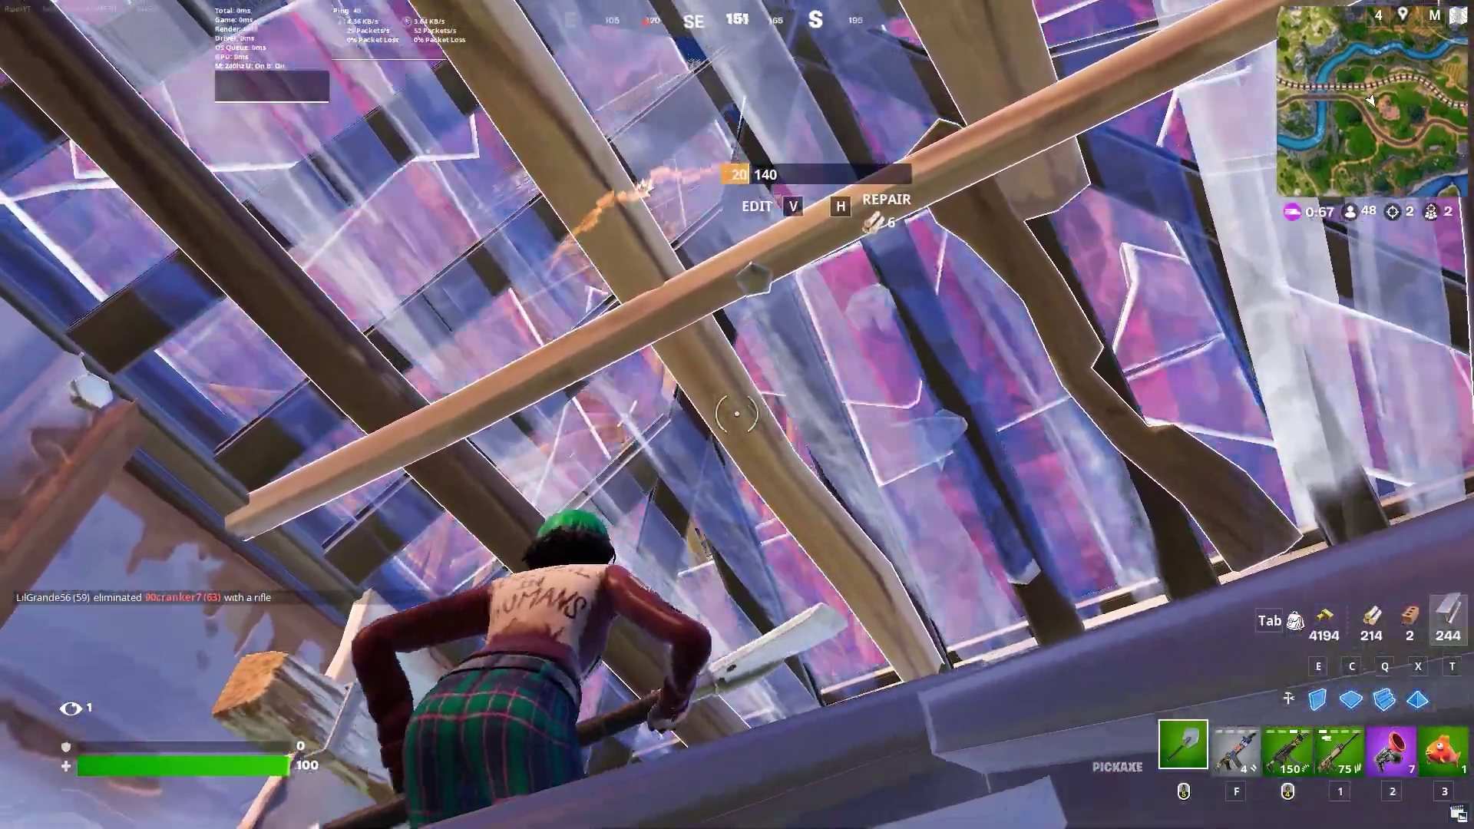
{"action": "key", "text": "c"}
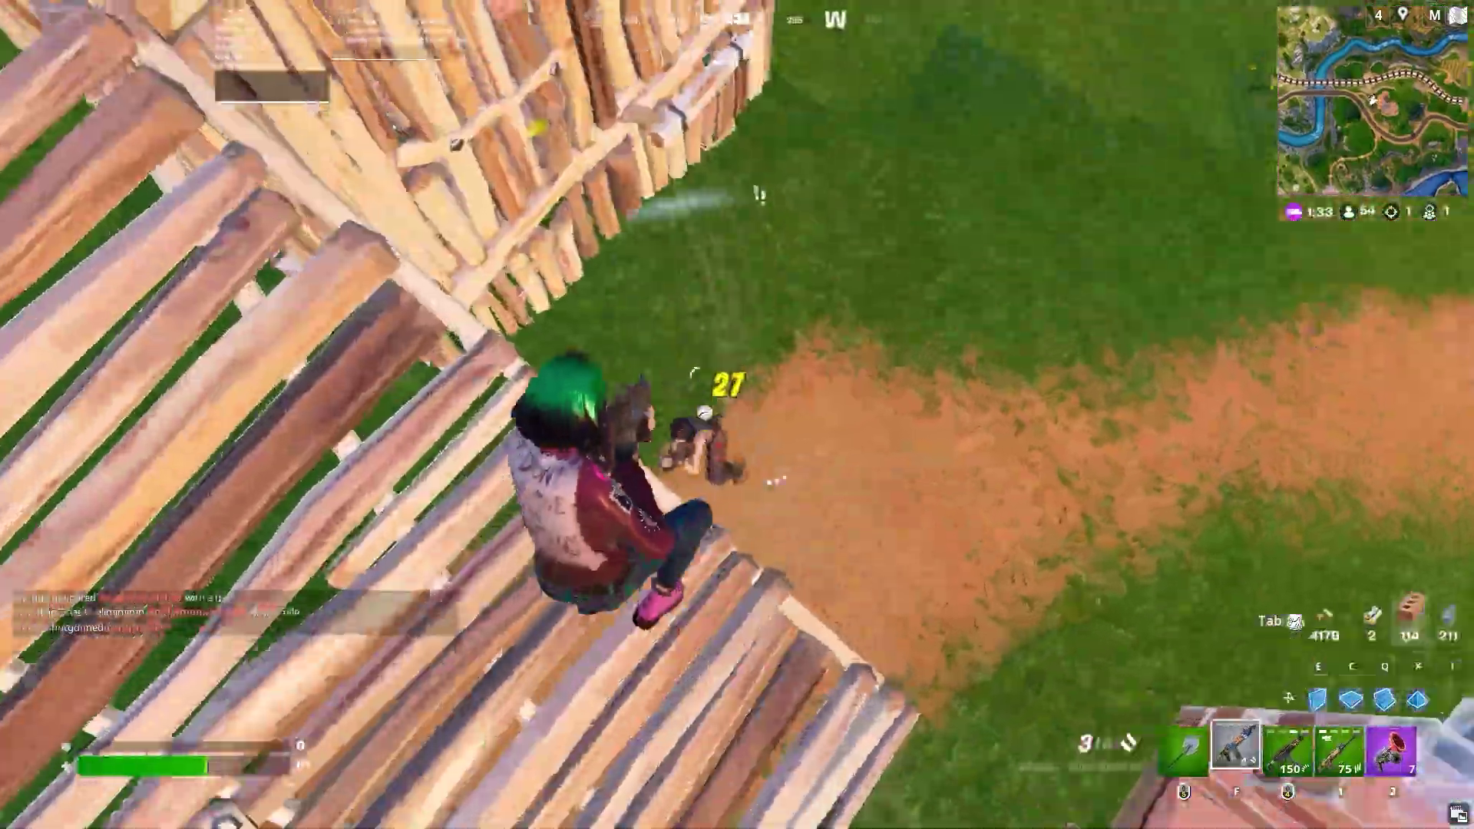
{"action": "left_click", "coordinate": [737, 414]}
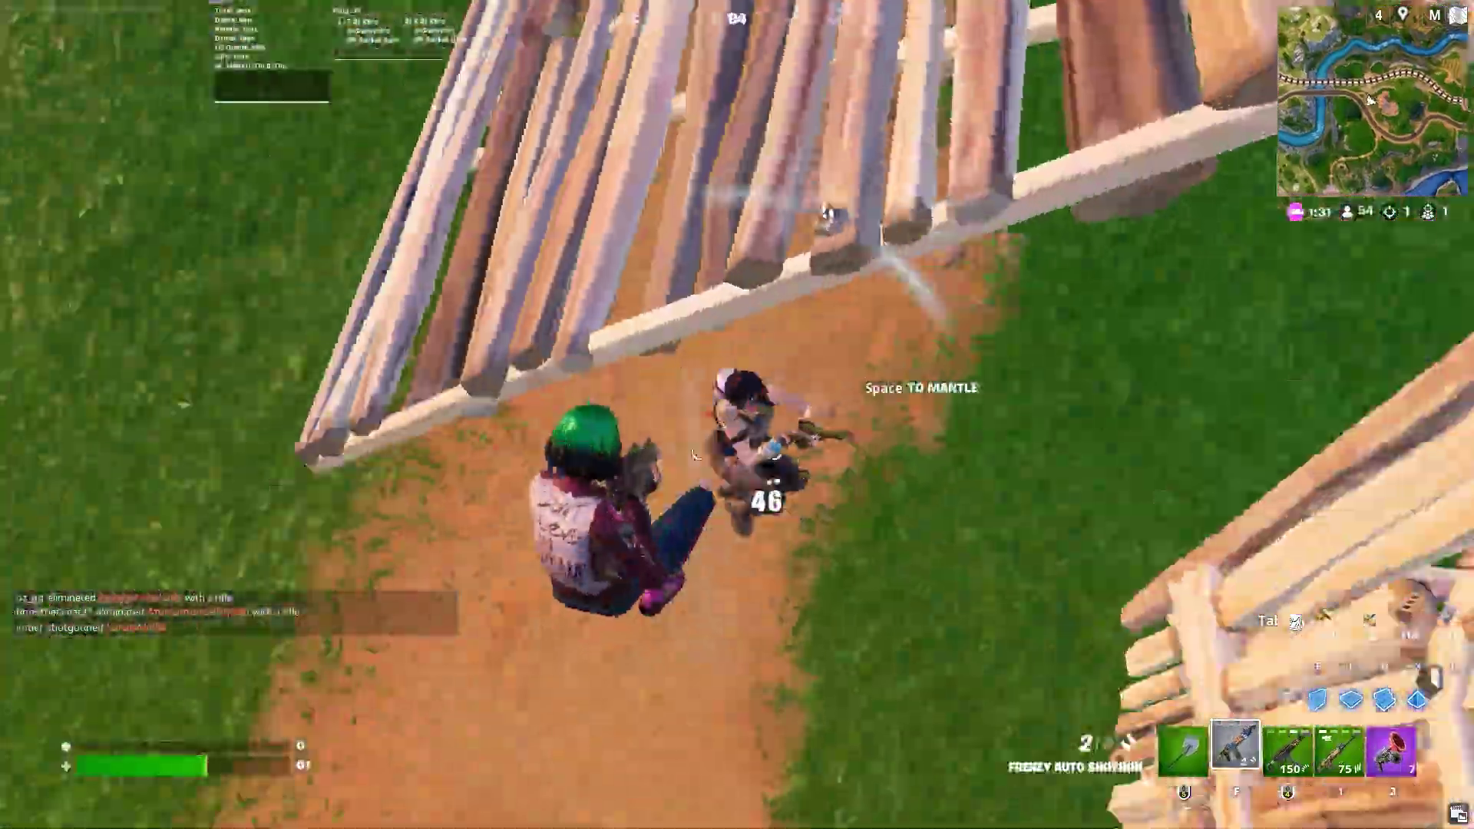
{"action": "left_click", "coordinate": [737, 414]}
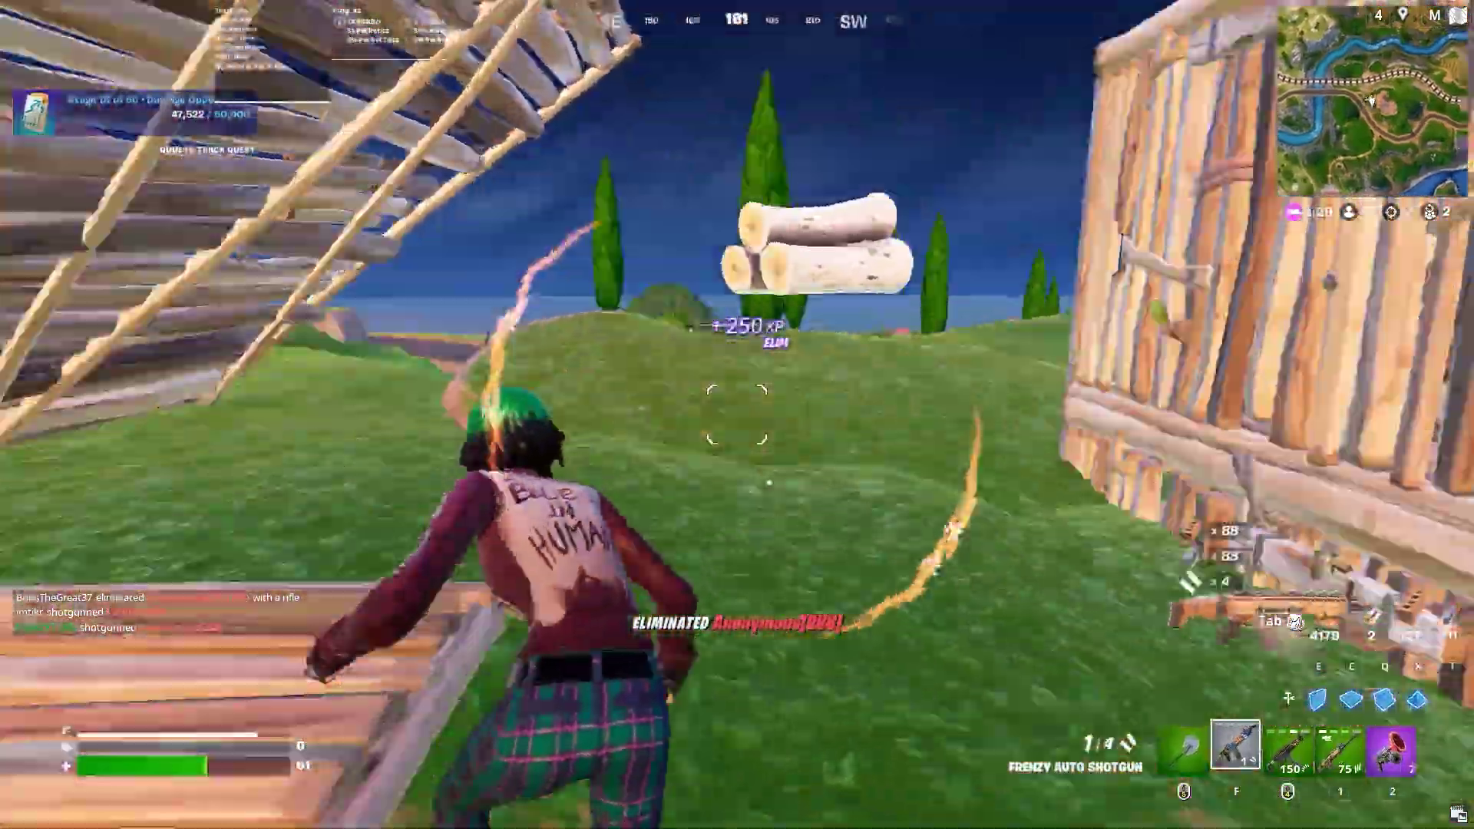
{"action": "key", "text": "q"}
{"action": "left_click", "coordinate": [737, 415]}
{"action": "left_click", "coordinate": [737, 414]}
{"action": "key", "text": "f"}
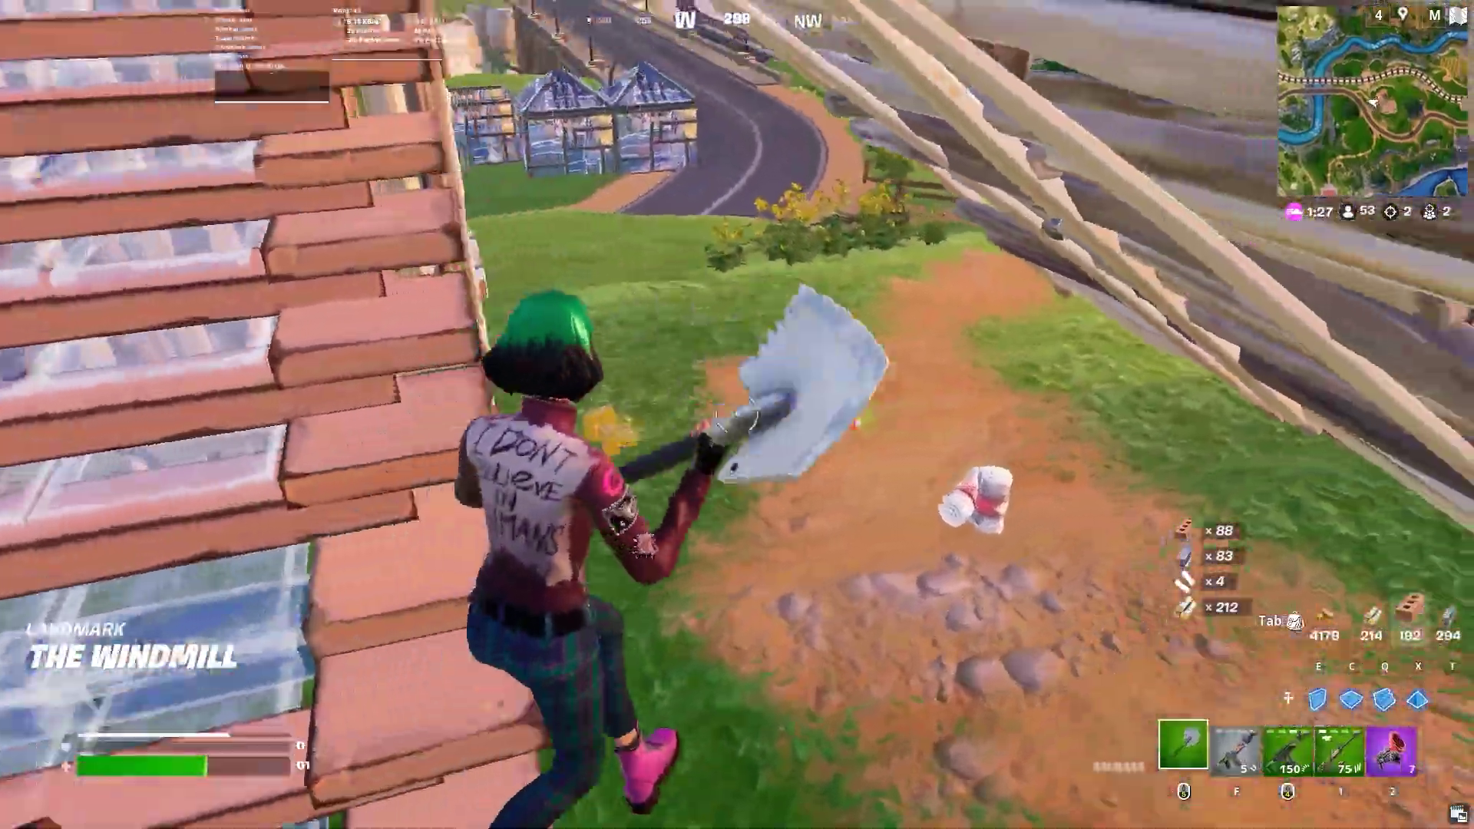